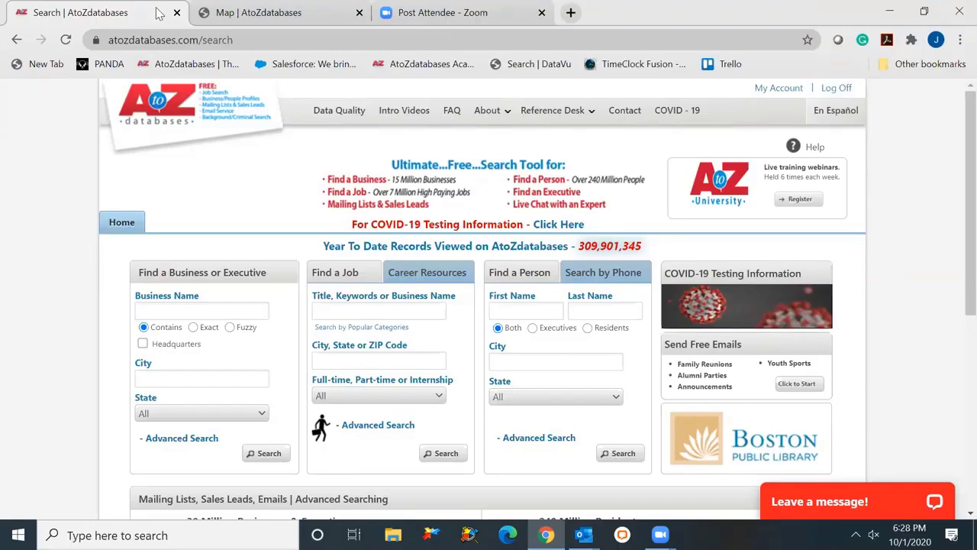
# - Review the business, keyword and first-name search fields, then enter 'Sysco' as the business name
pyautogui.scroll(-1, 954, 317)
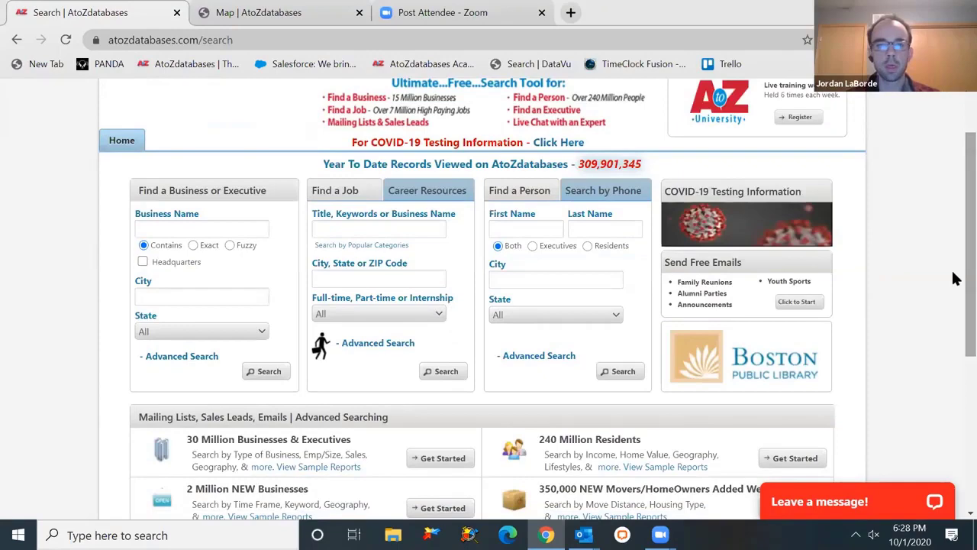
pyautogui.scroll(-3, 954, 401)
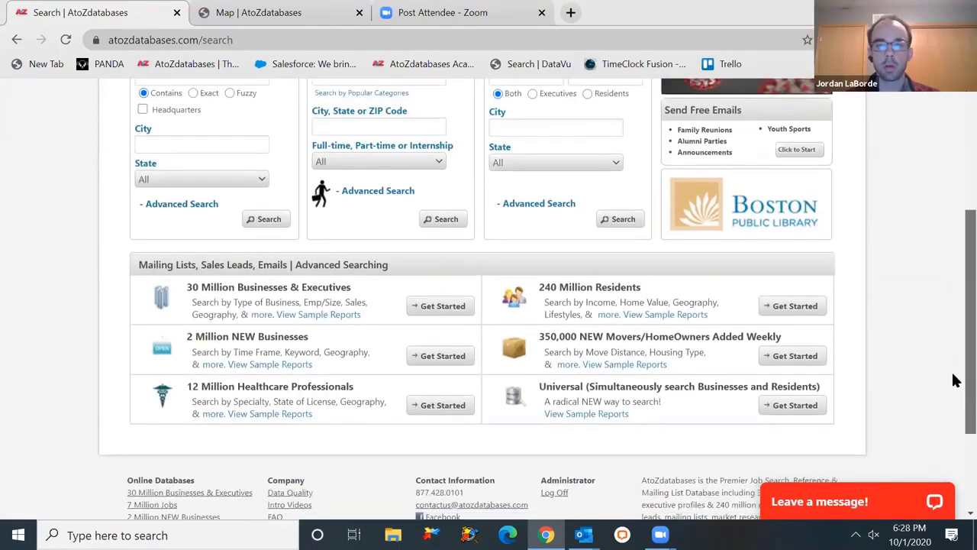
pyautogui.scroll(2, 954, 381)
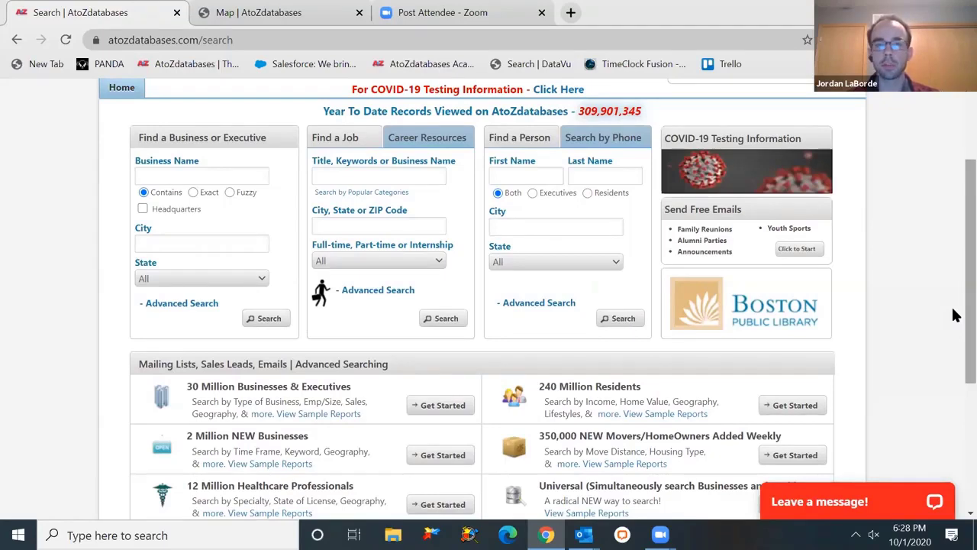
pyautogui.click(223, 179)
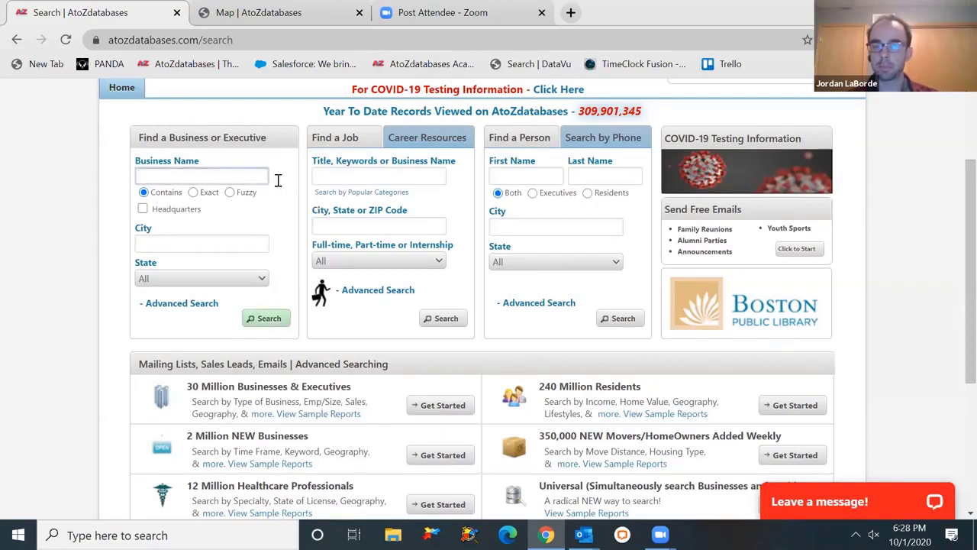
pyautogui.click(361, 174)
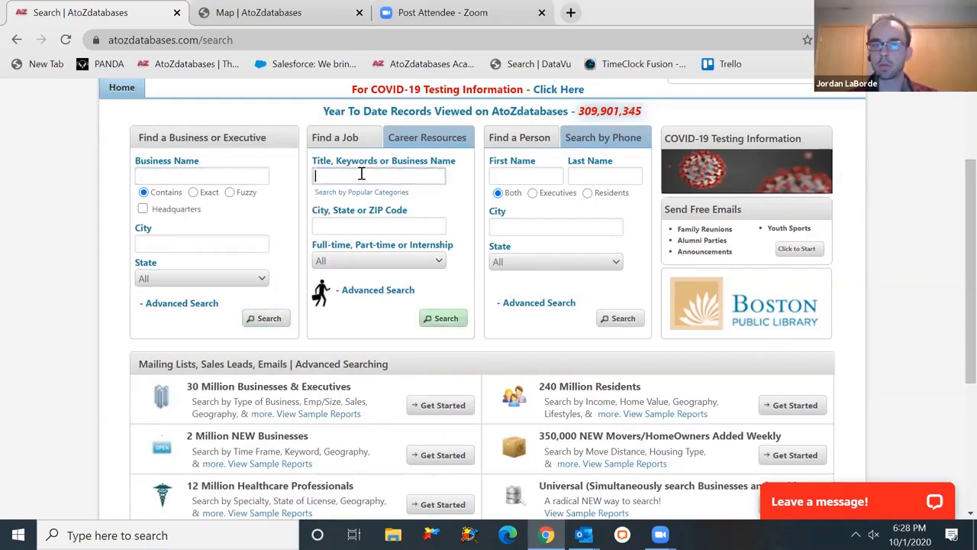
pyautogui.click(513, 173)
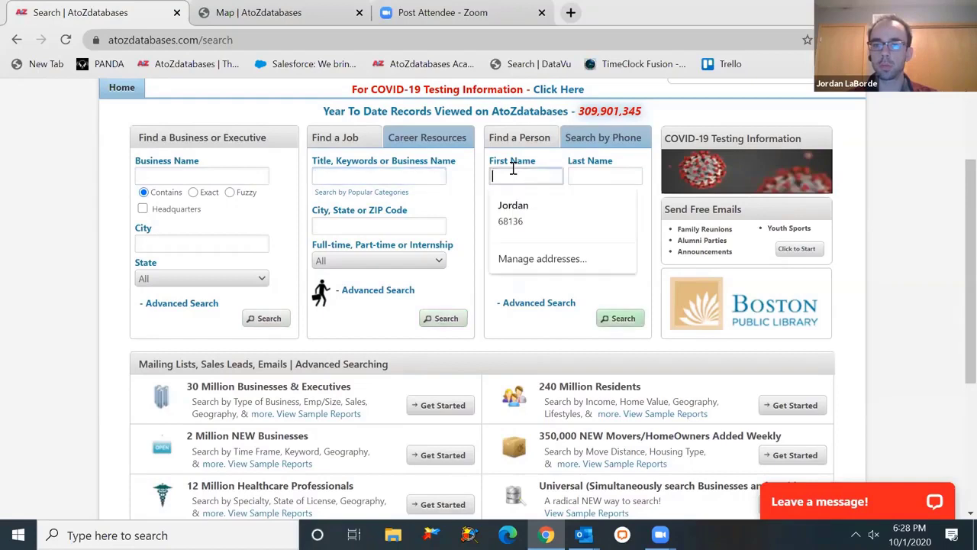
pyautogui.click(242, 178)
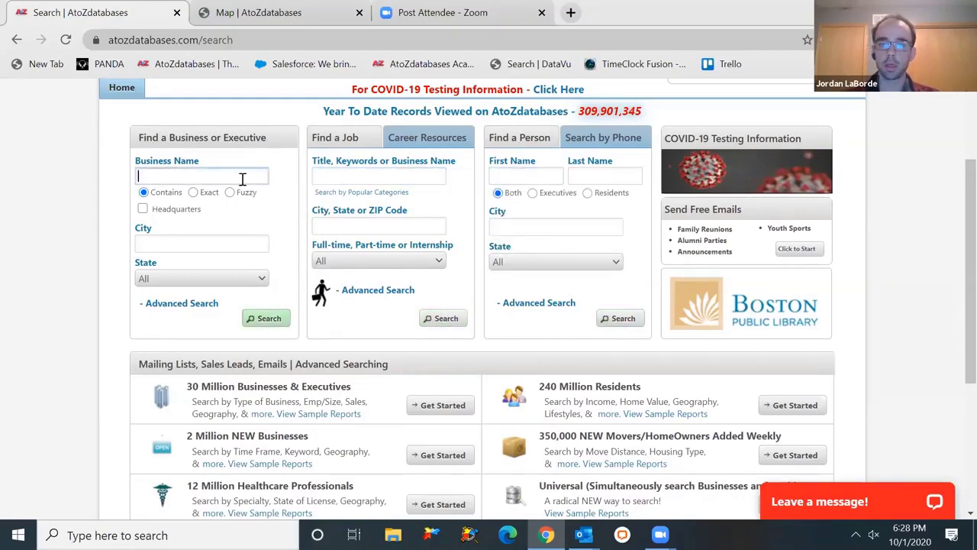
pyautogui.write('Sysco')
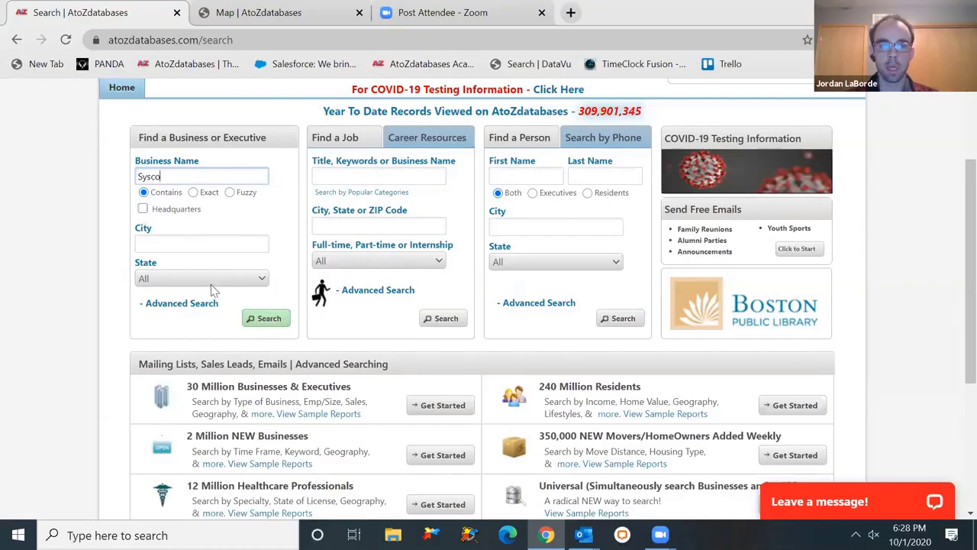
# - Run the Sysco business search and open, then cancel, the Sort options on the 141 results
pyautogui.click(265, 319)
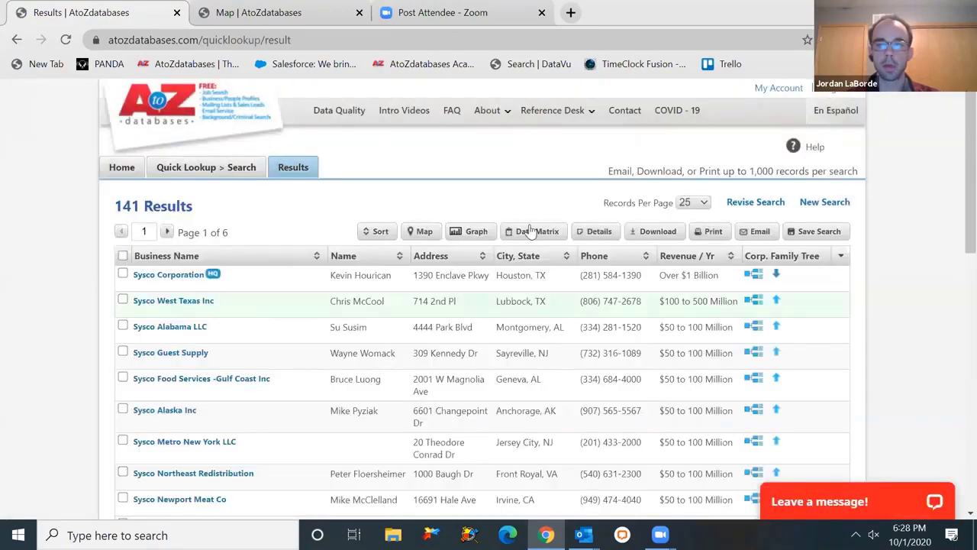
pyautogui.scroll(-2, 954, 122)
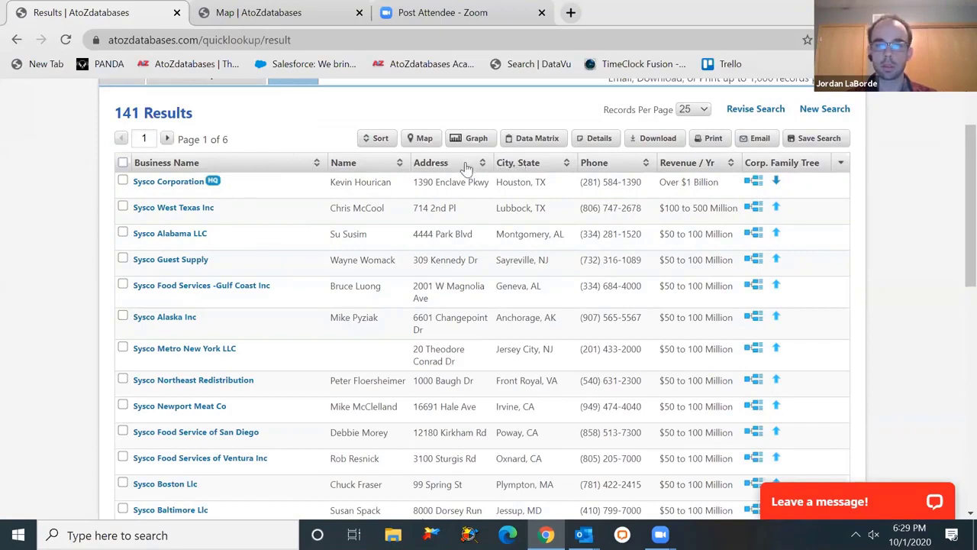
pyautogui.click(381, 139)
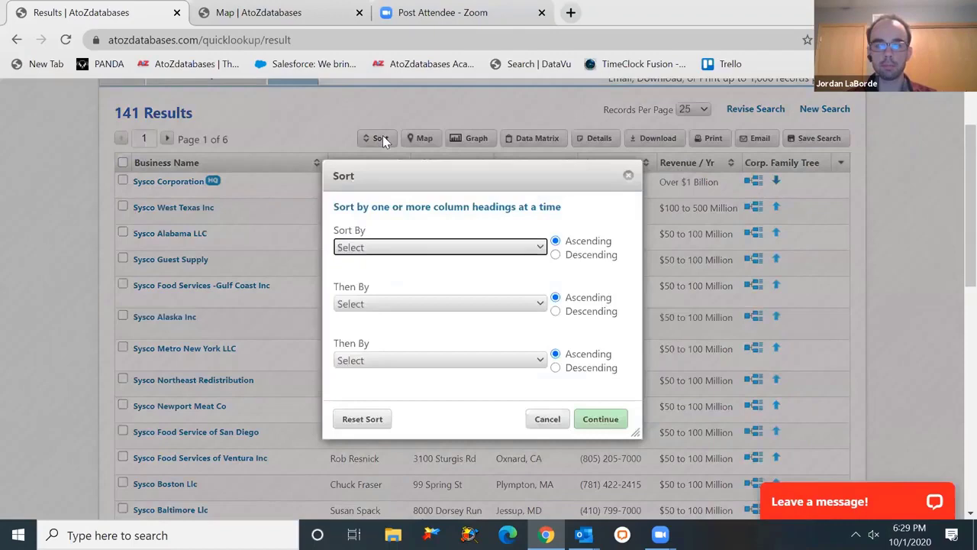
pyautogui.click(544, 417)
# - Open the Sysco Corporation record and scroll through its profile details
pyautogui.click(180, 184)
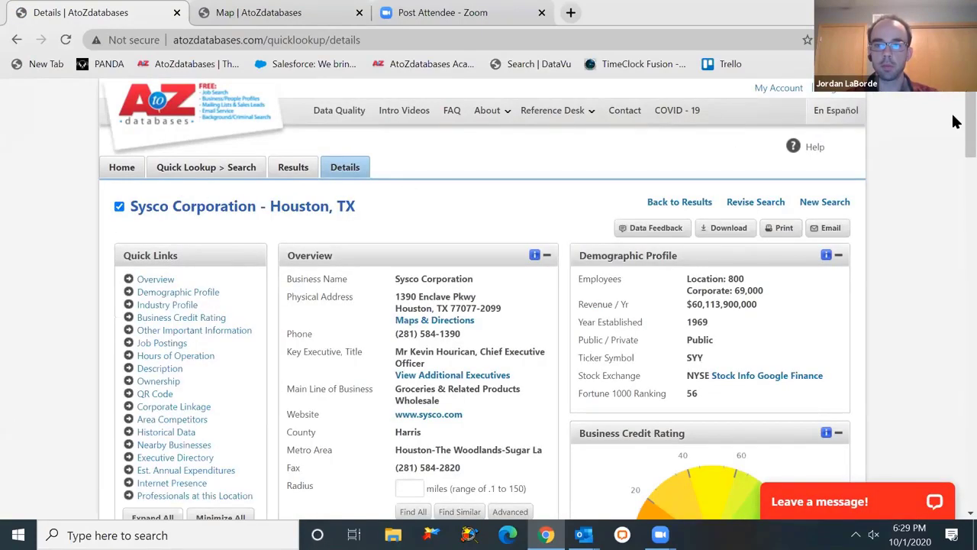
pyautogui.scroll(-3, 954, 134)
pyautogui.scroll(-1, 954, 137)
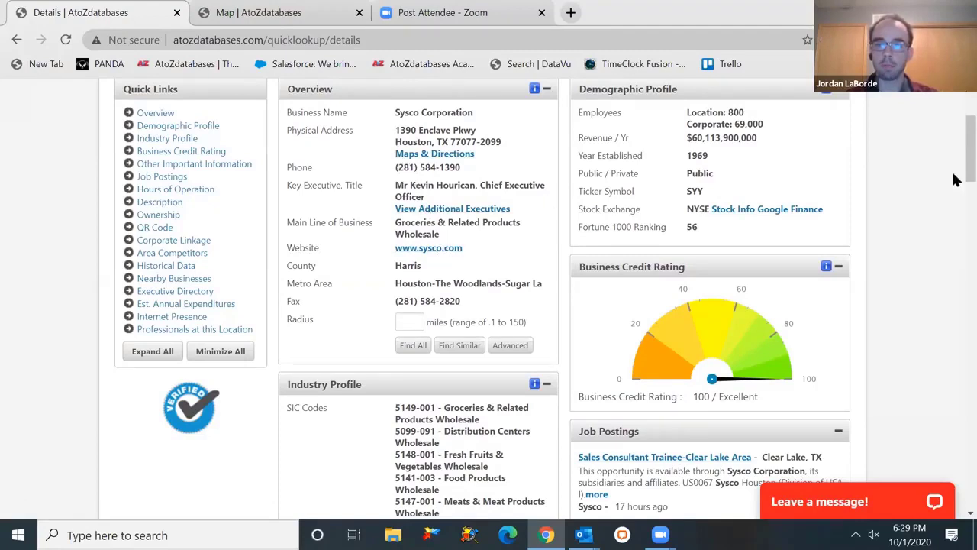
pyautogui.scroll(1, 956, 168)
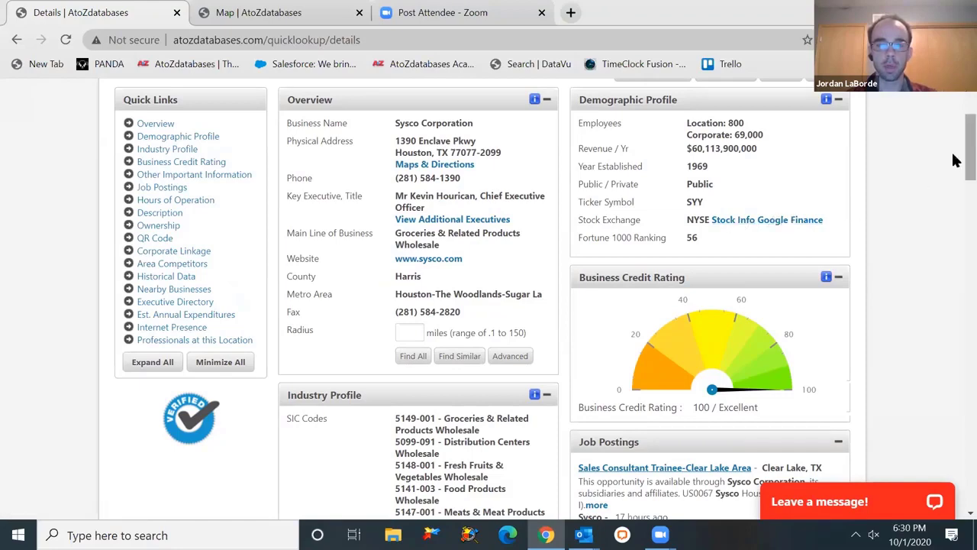
pyautogui.moveTo(953, 161); pyautogui.dragTo(954, 189)
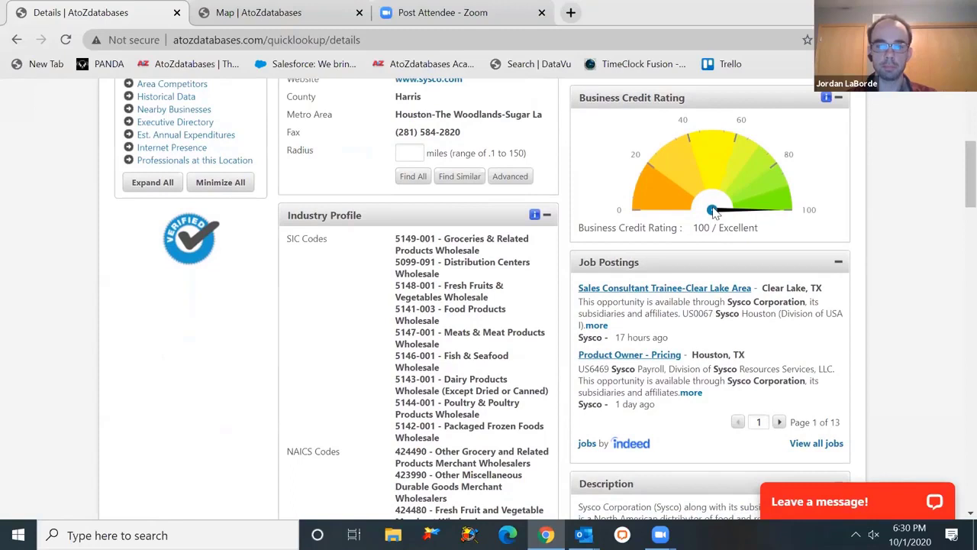
pyautogui.moveTo(954, 189); pyautogui.dragTo(953, 197)
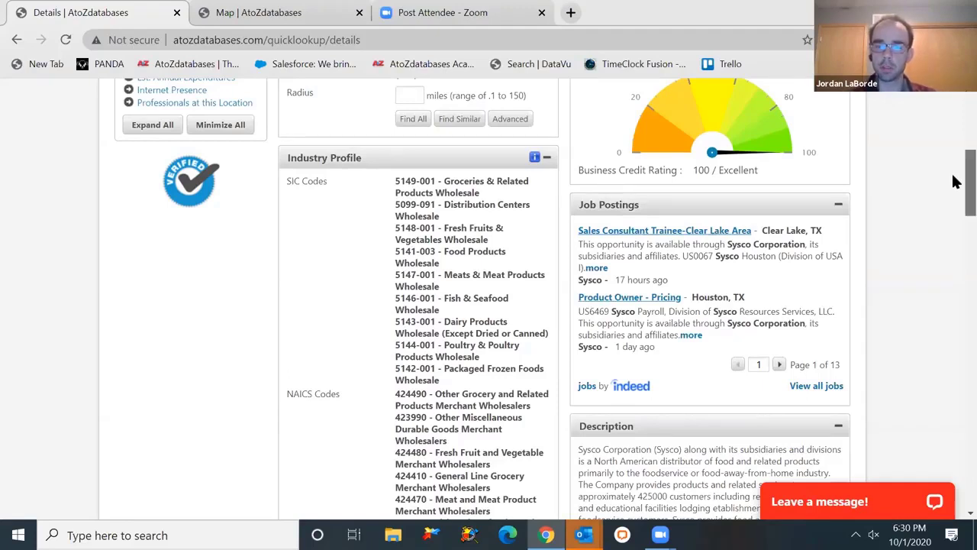
pyautogui.scroll(-2, 952, 181)
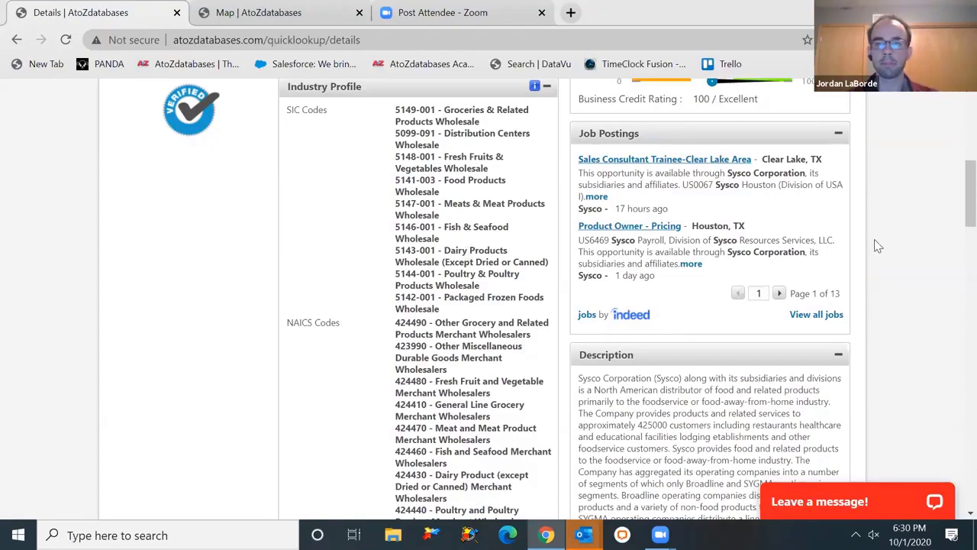
pyautogui.scroll(1, 954, 191)
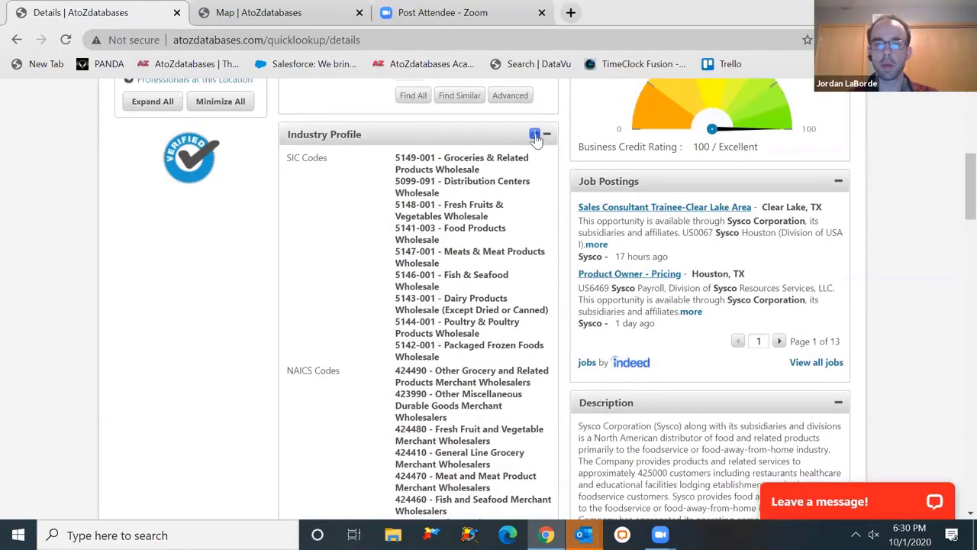
# - View and close the SIC/NAICS industry code explanation, then scroll to Other Important Information
pyautogui.click(535, 136)
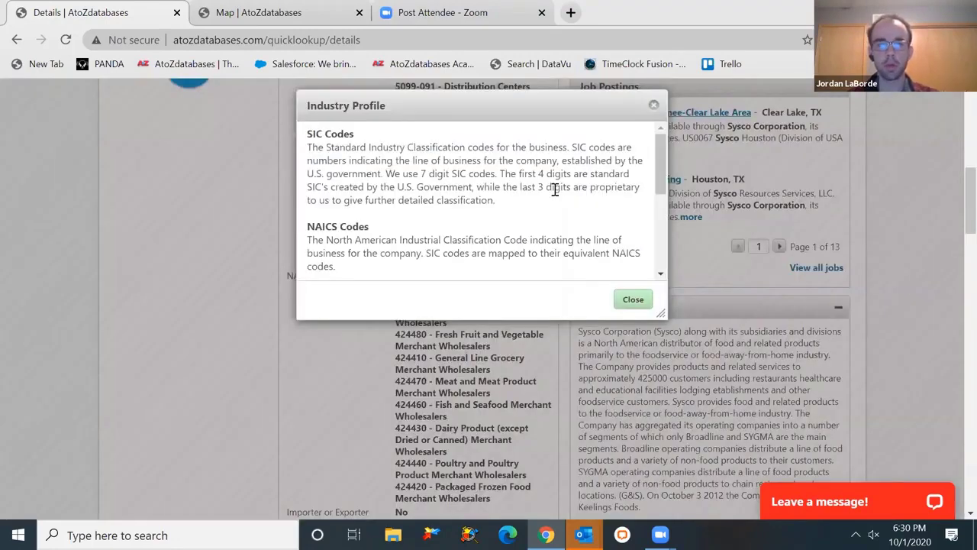
pyautogui.moveTo(662, 152); pyautogui.dragTo(663, 231)
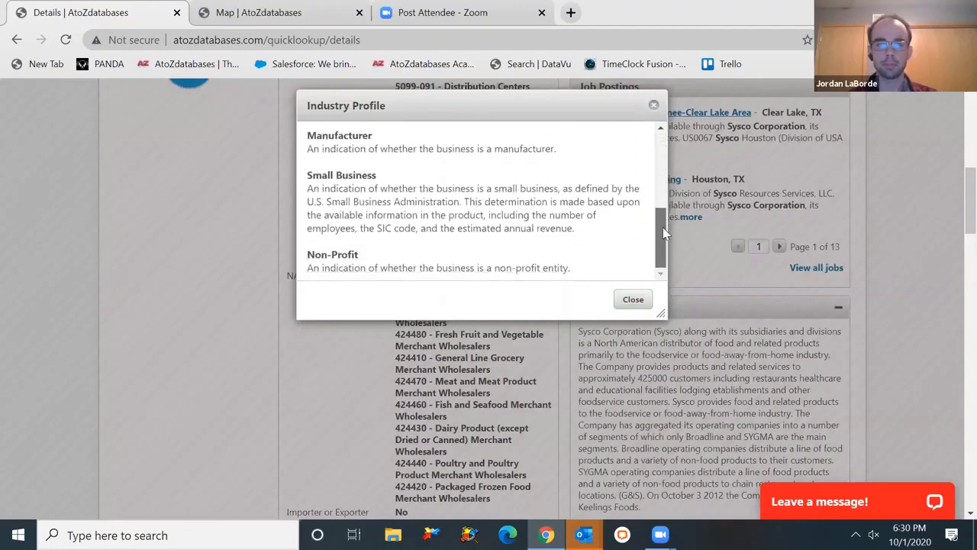
pyautogui.click(638, 298)
pyautogui.moveTo(969, 221); pyautogui.dragTo(955, 285)
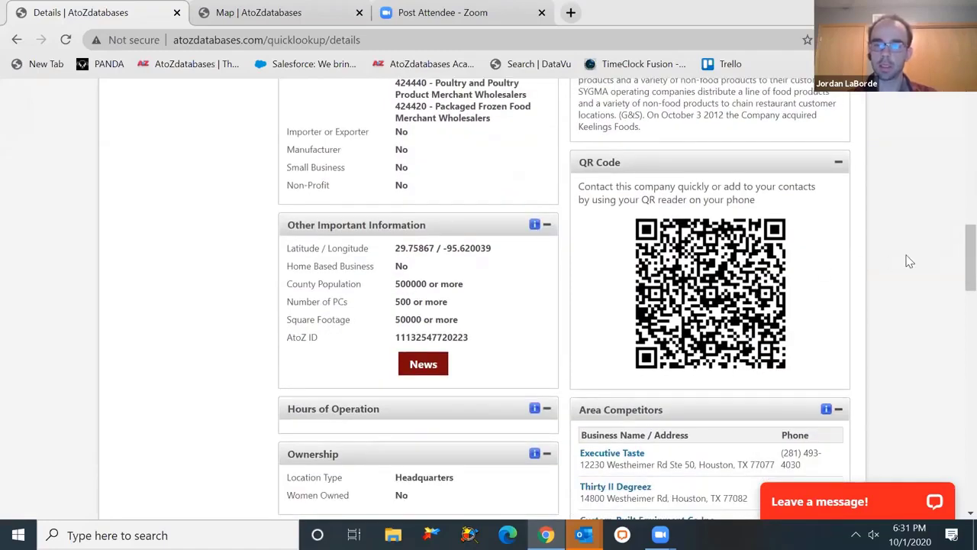
pyautogui.moveTo(957, 257); pyautogui.dragTo(956, 281)
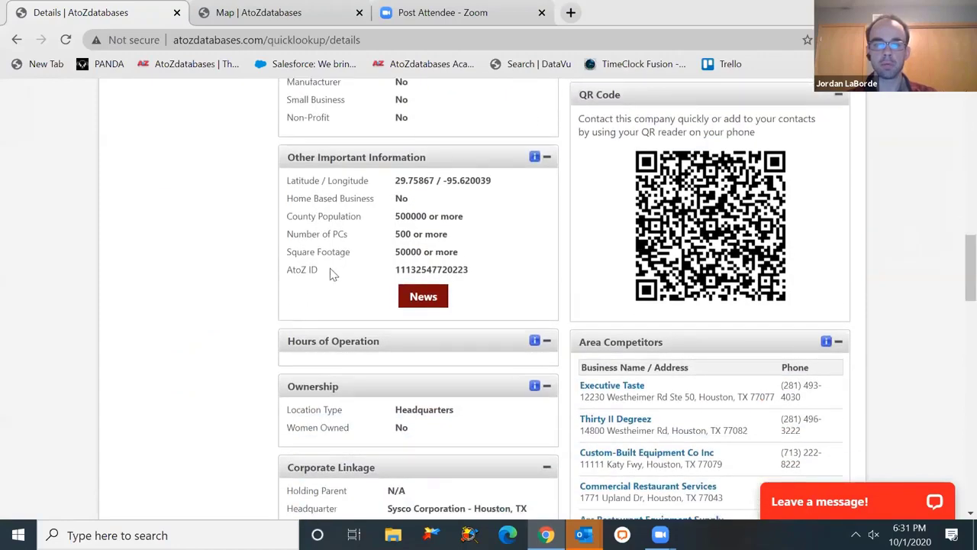
# - Open the Sysco news feed, then return to the Details tab and close the feed
pyautogui.click(416, 298)
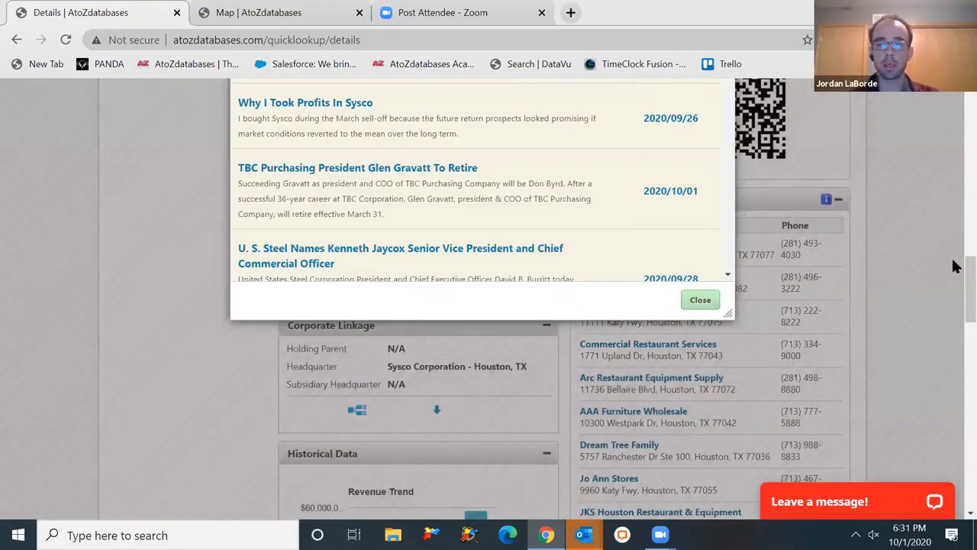
pyautogui.scroll(2, 953, 254)
pyautogui.scroll(-1, 954, 254)
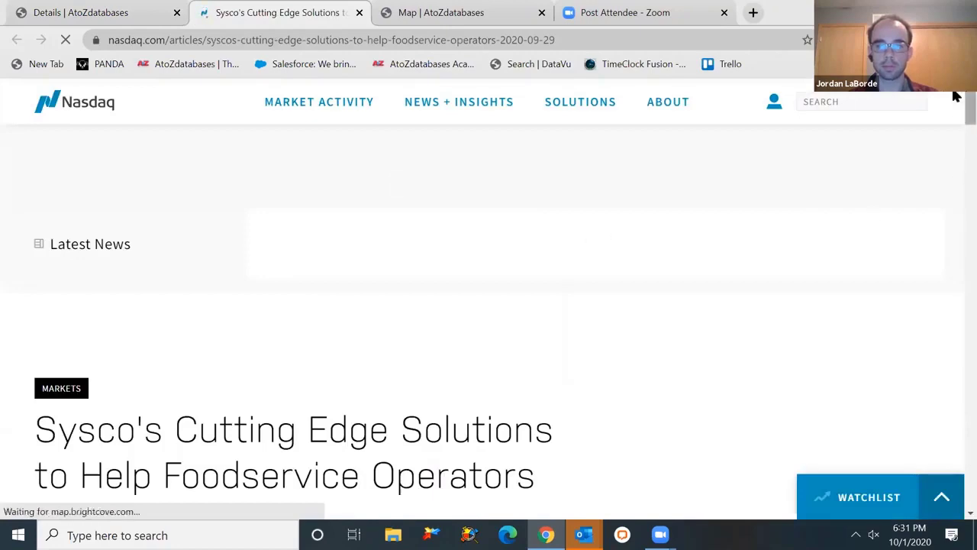
pyautogui.scroll(-3, 954, 124)
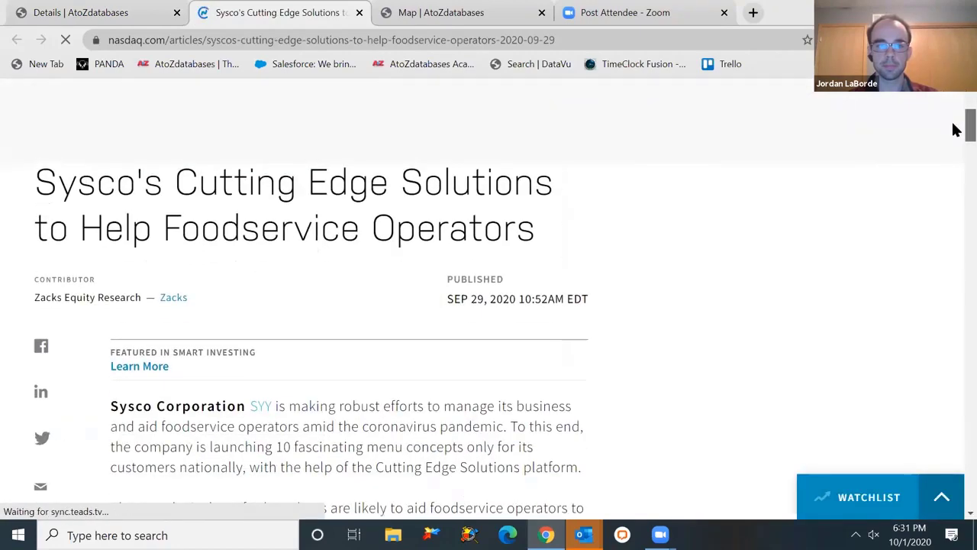
pyautogui.click(122, 14)
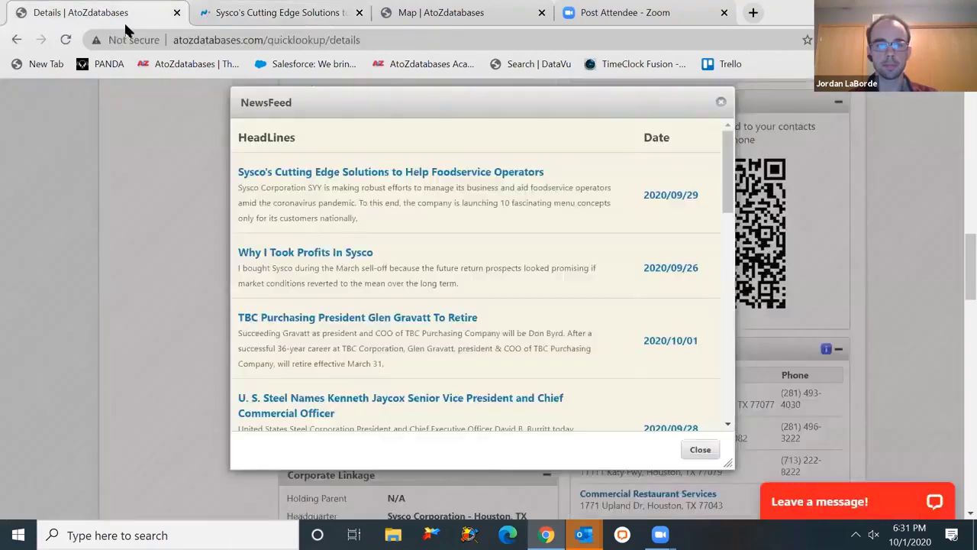
pyautogui.click(700, 449)
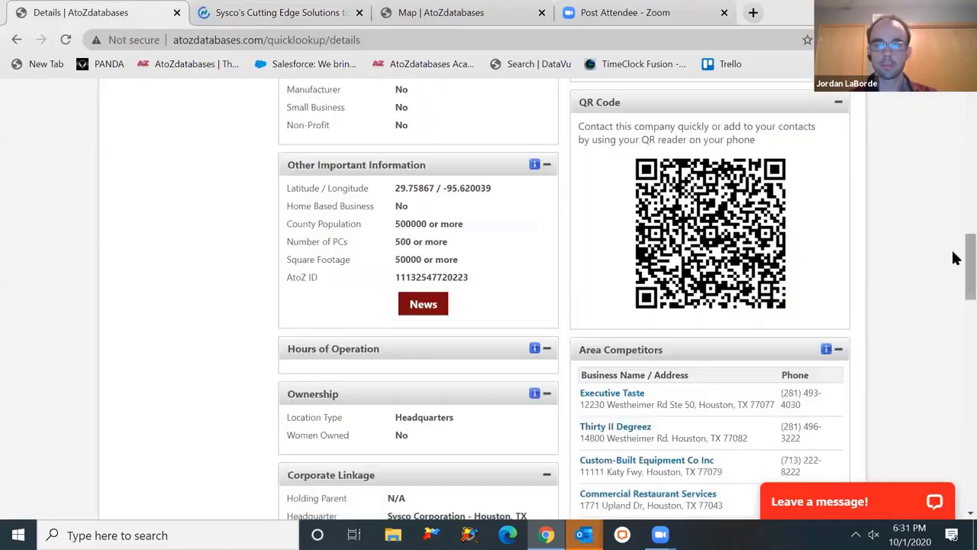
# - Scroll the Sysco profile past the revenue and employee trend charts to the Executive Directory
pyautogui.scroll(-1, 954, 273)
pyautogui.scroll(-3, 954, 274)
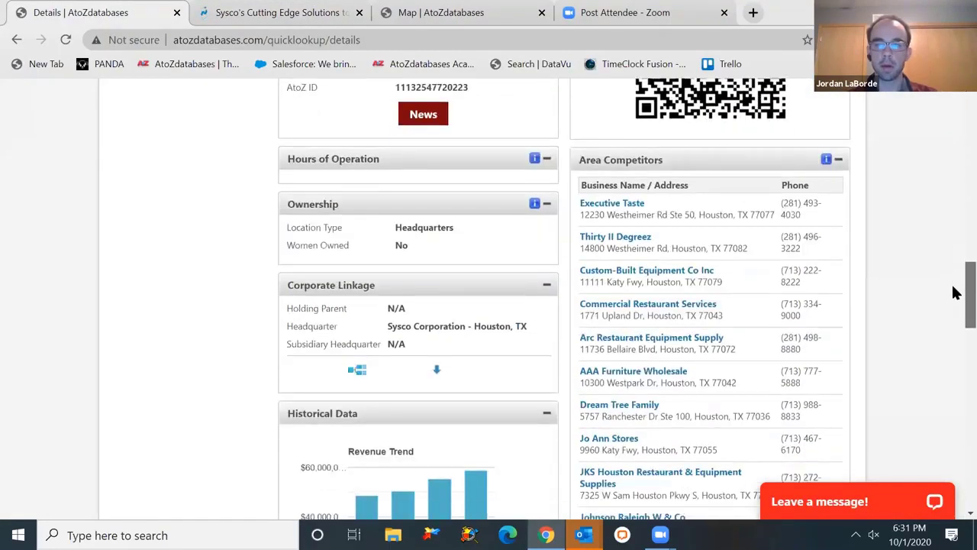
pyautogui.scroll(-1, 956, 301)
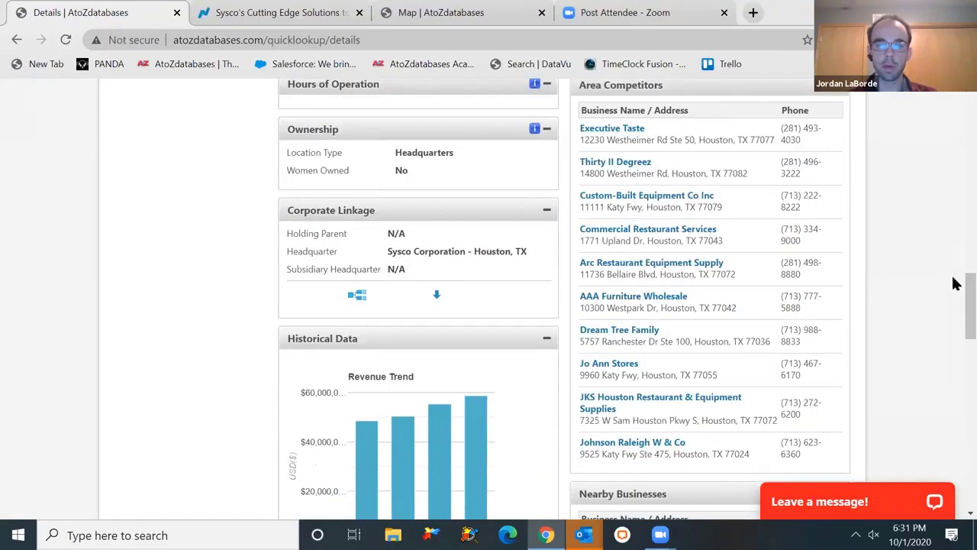
pyautogui.scroll(-2, 954, 297)
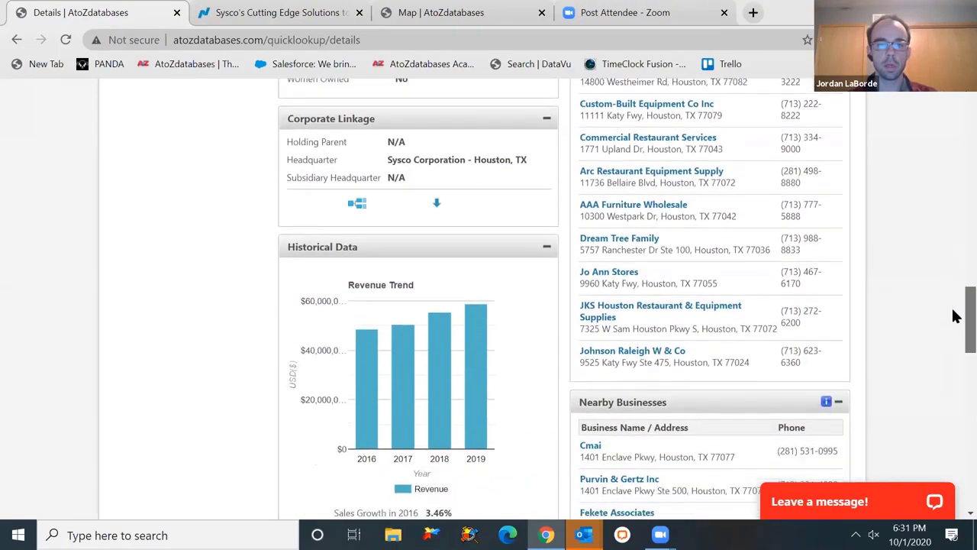
pyautogui.scroll(-2, 954, 321)
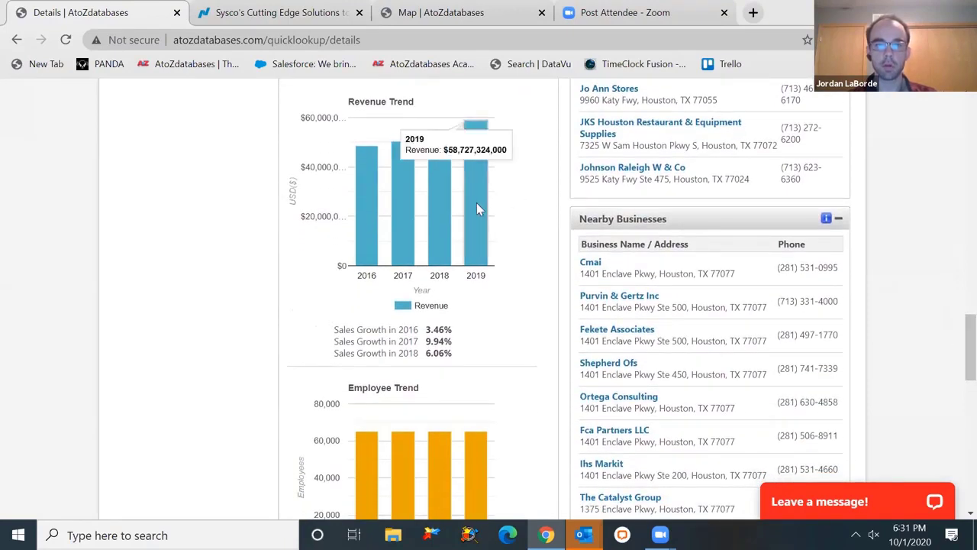
pyautogui.moveTo(445, 229)
pyautogui.moveTo(364, 243)
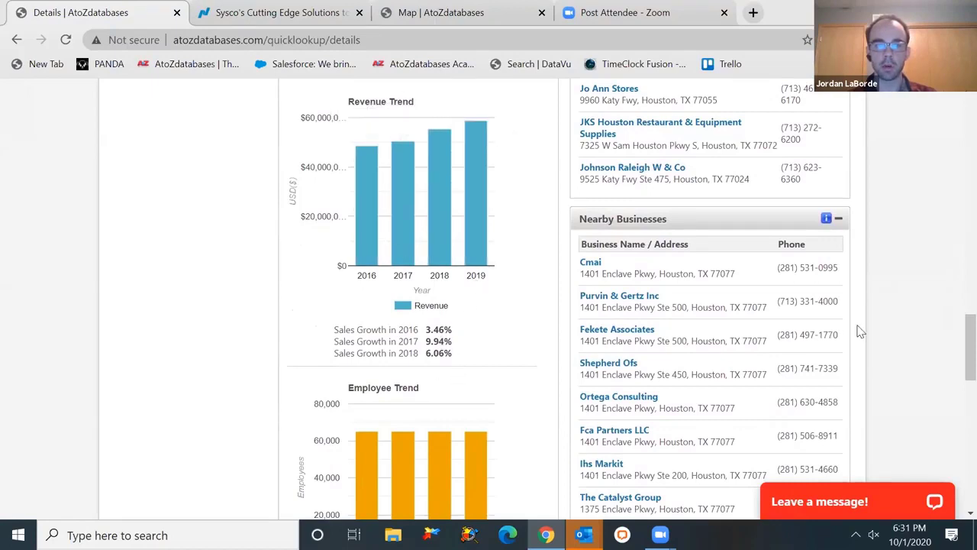
pyautogui.scroll(-2, 957, 356)
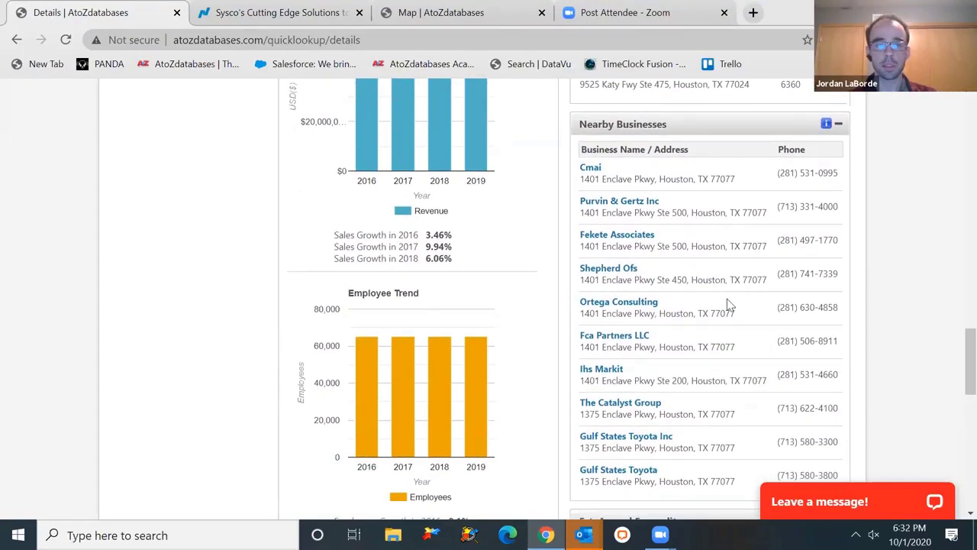
pyautogui.scroll(-1, 955, 348)
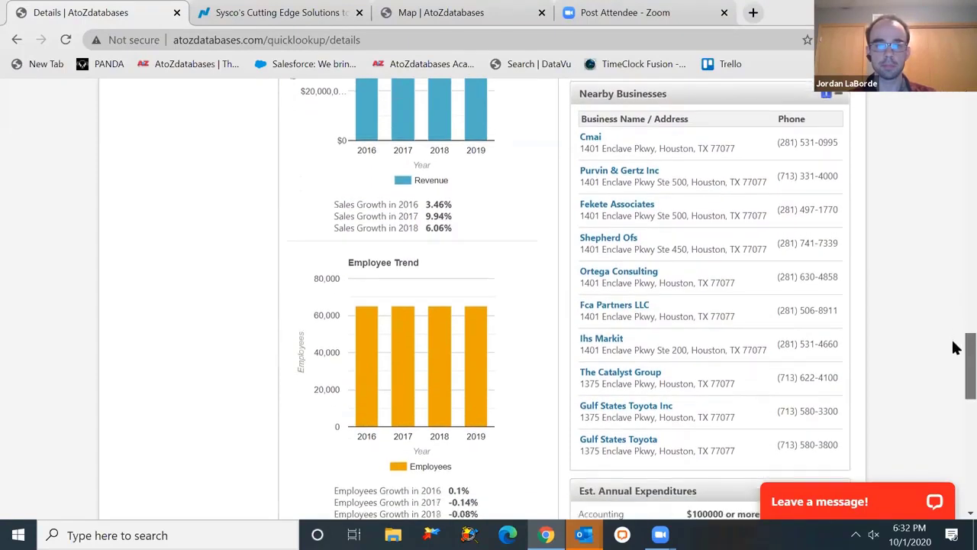
pyautogui.scroll(-4, 956, 347)
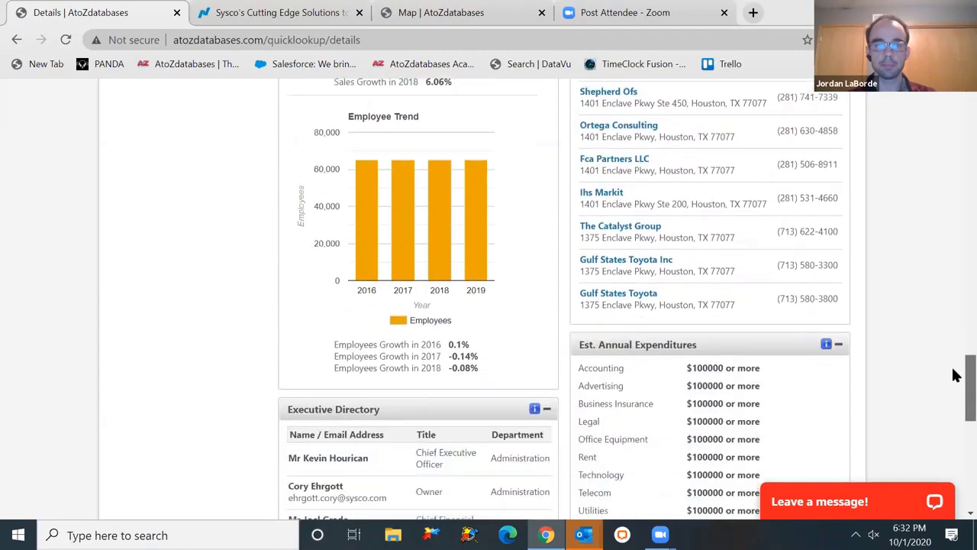
pyautogui.scroll(-4, 955, 374)
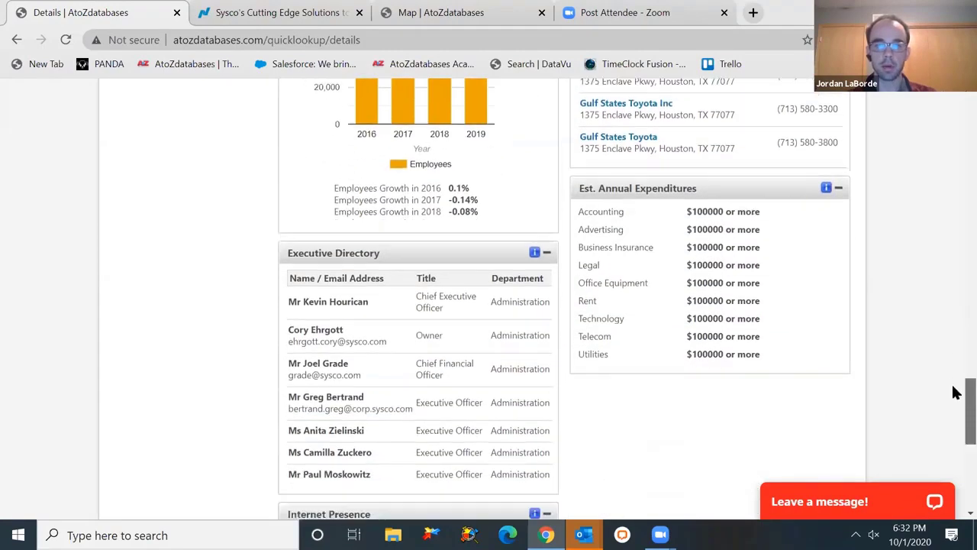
pyautogui.scroll(-3, 956, 391)
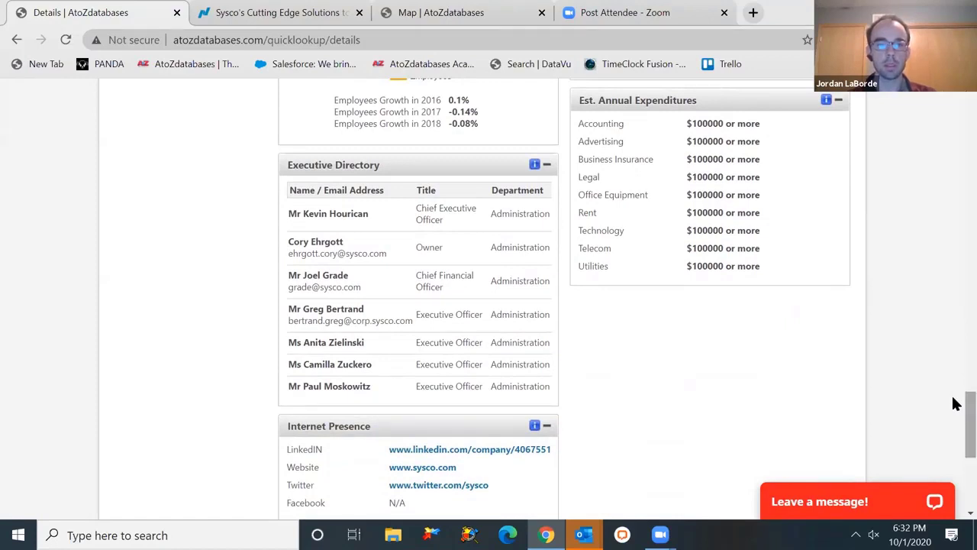
# - Select the owner's, chief financial officer's and an executive officer's e-mail addresses
pyautogui.doubleClick(345, 253)
pyautogui.tripleClick(345, 253)
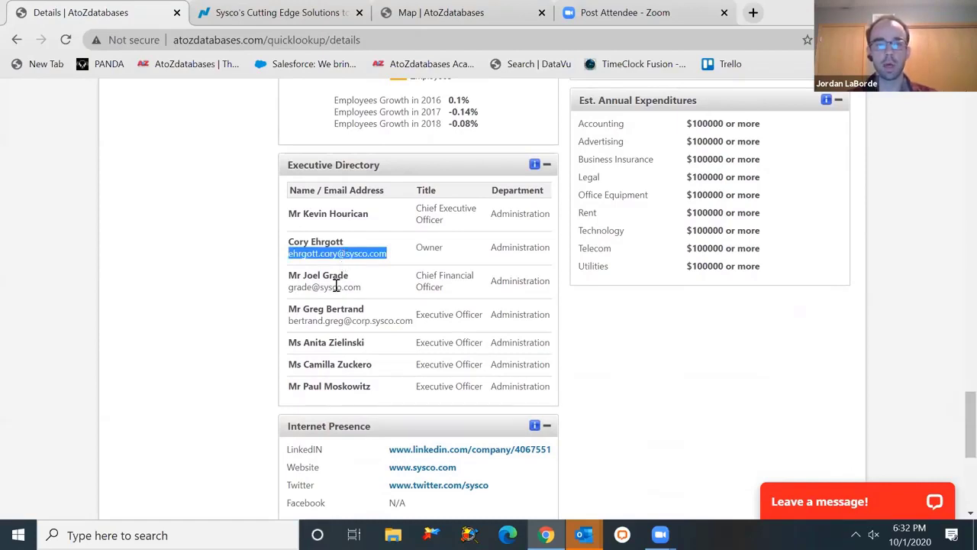
pyautogui.tripleClick(336, 287)
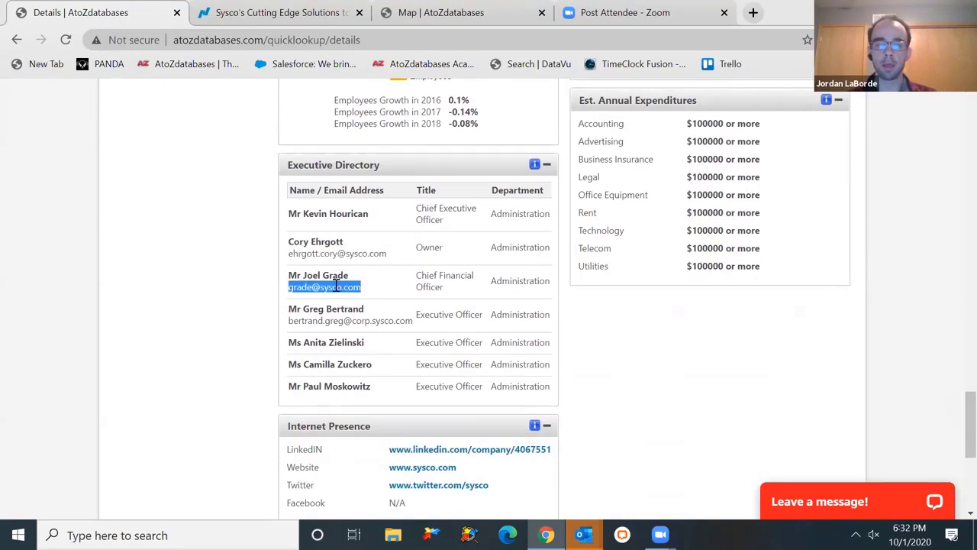
pyautogui.click(335, 286)
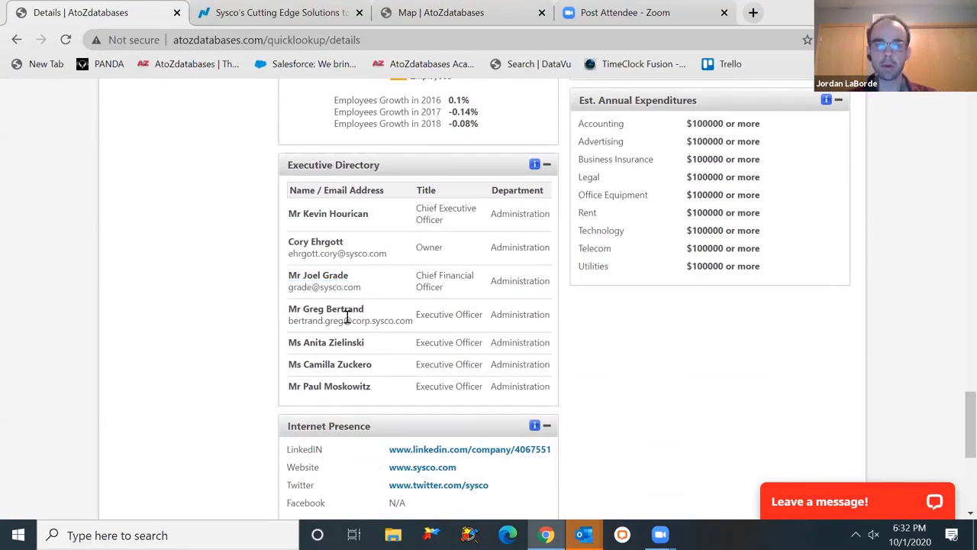
pyautogui.tripleClick(348, 317)
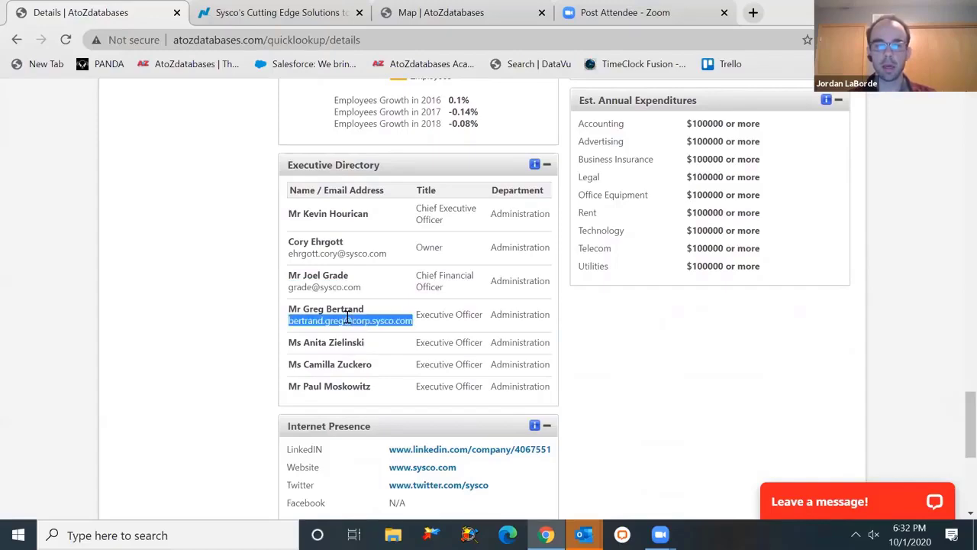
# - Reselect the executive officer's e-mail, clear the selection, and scroll back to the record's top
pyautogui.scroll(-3, 954, 412)
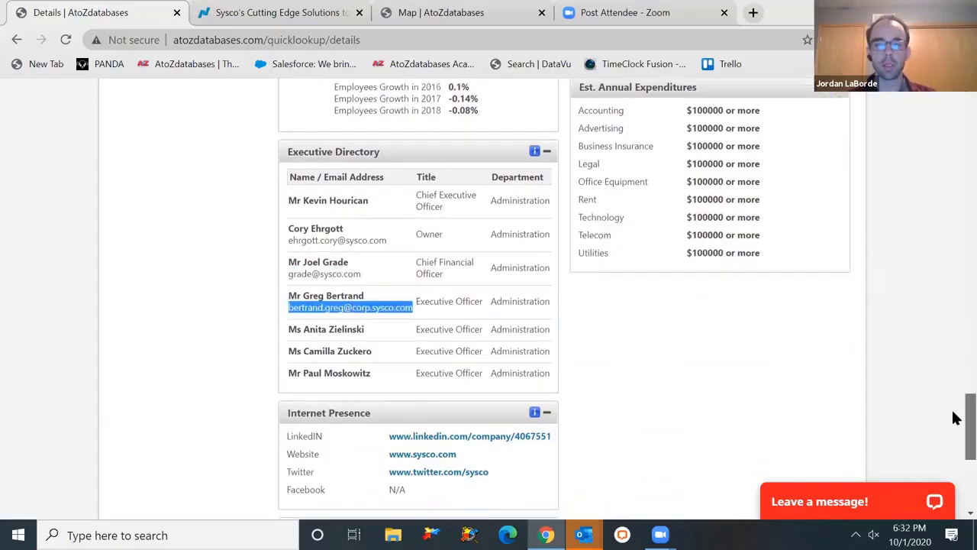
pyautogui.scroll(1, 954, 435)
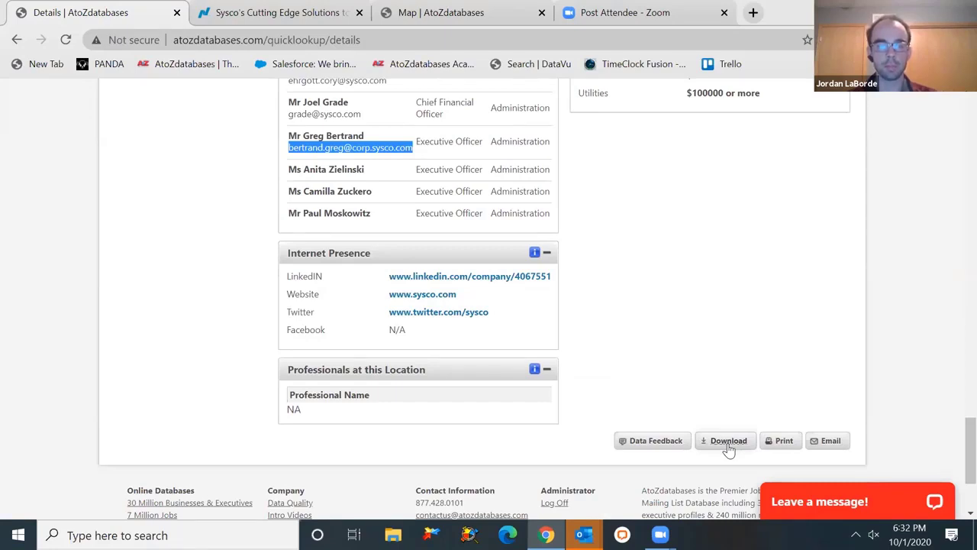
pyautogui.click(395, 151)
pyautogui.tripleClick(394, 151)
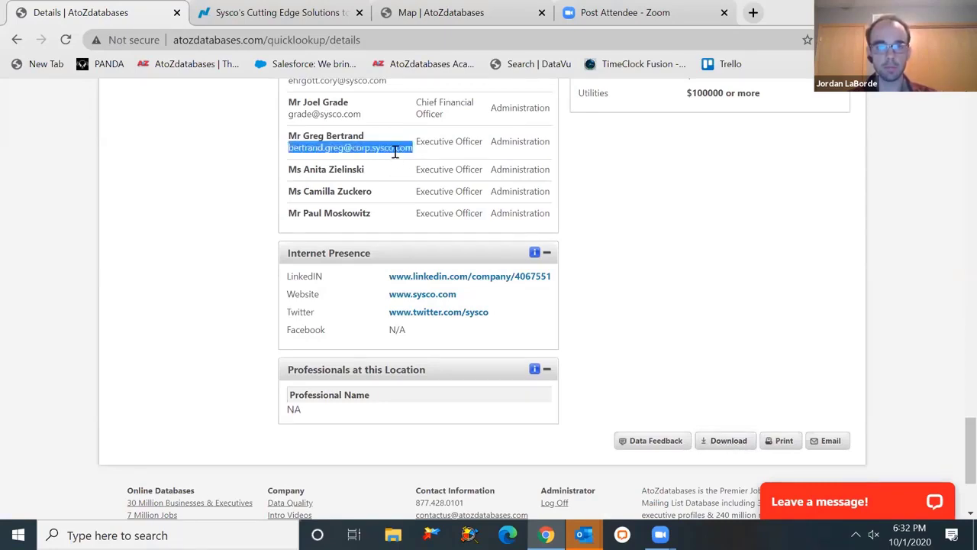
pyautogui.click(394, 166)
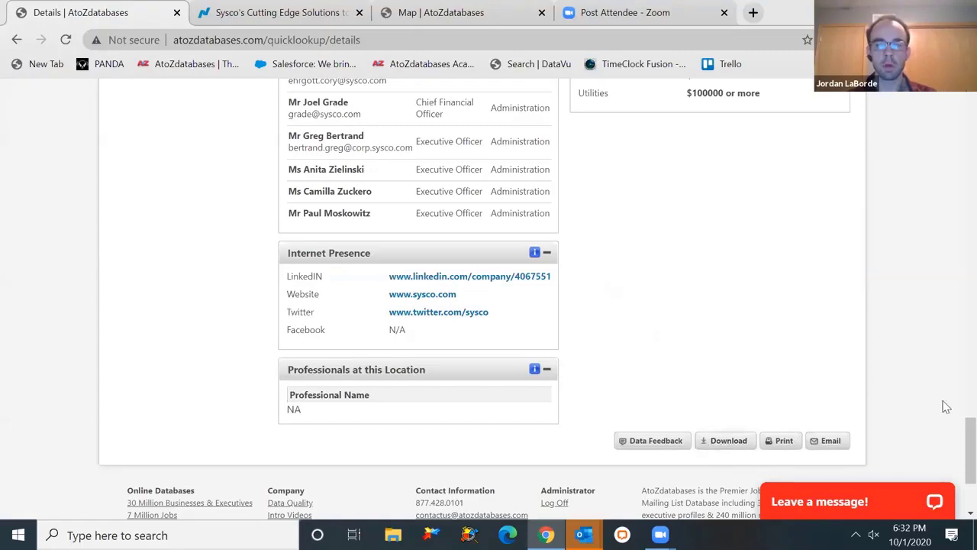
pyautogui.scroll(12, 954, 436)
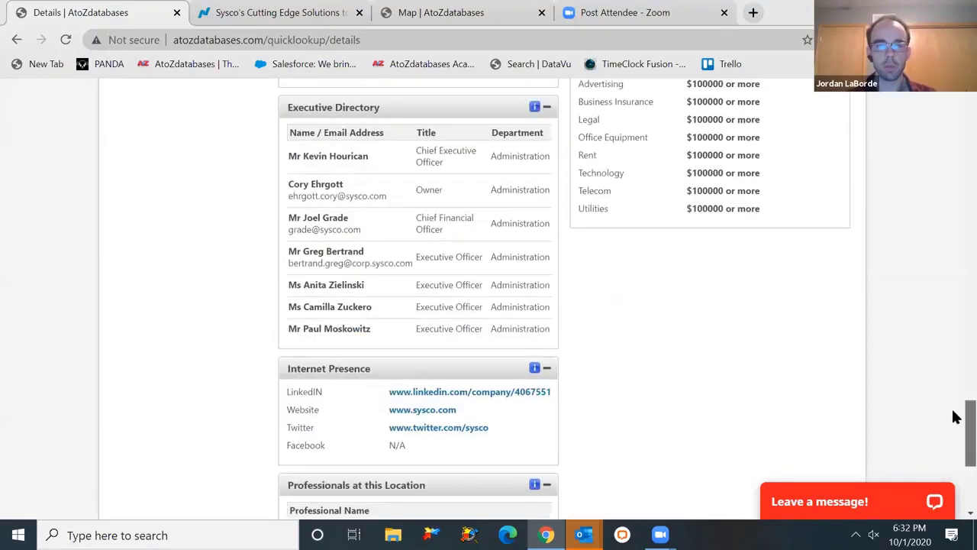
pyautogui.scroll(15, 954, 227)
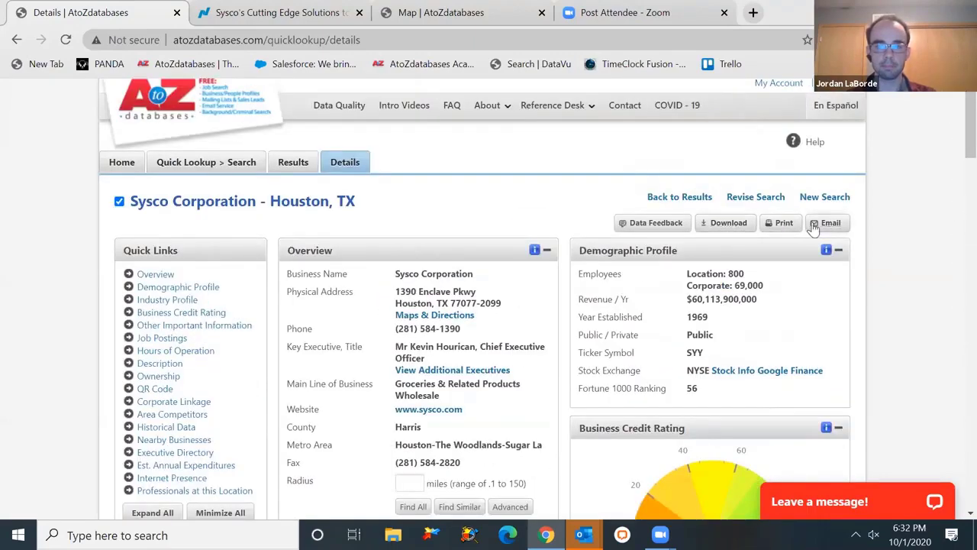
# - Return to the AtoZdatabases home search page via the AtoZ logo
pyautogui.click(153, 107)
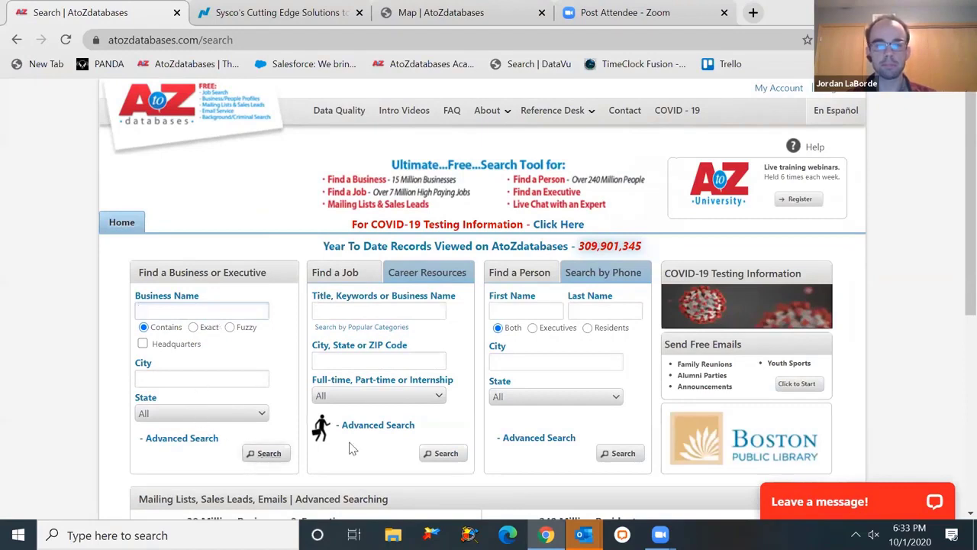
pyautogui.scroll(-1, 952, 282)
pyautogui.scroll(1, 955, 308)
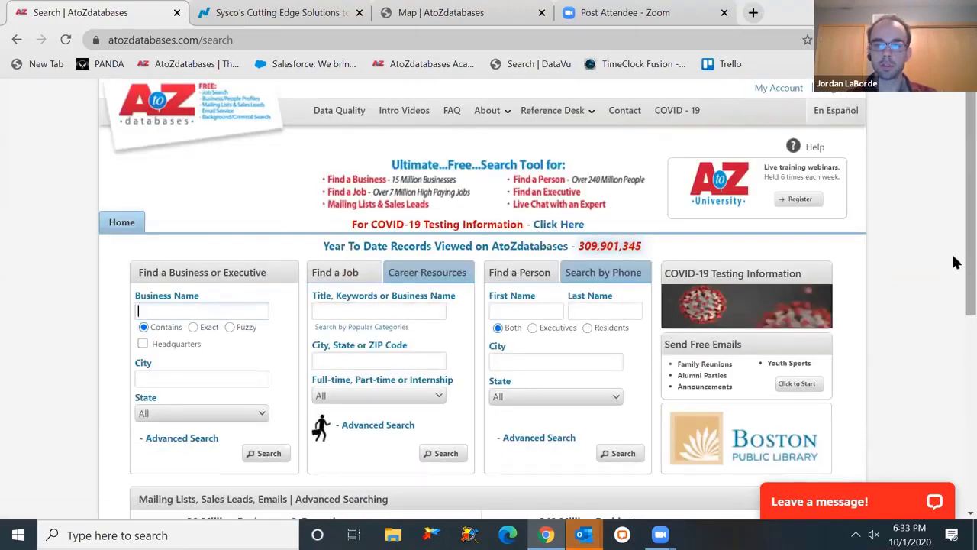
pyautogui.scroll(-1, 958, 287)
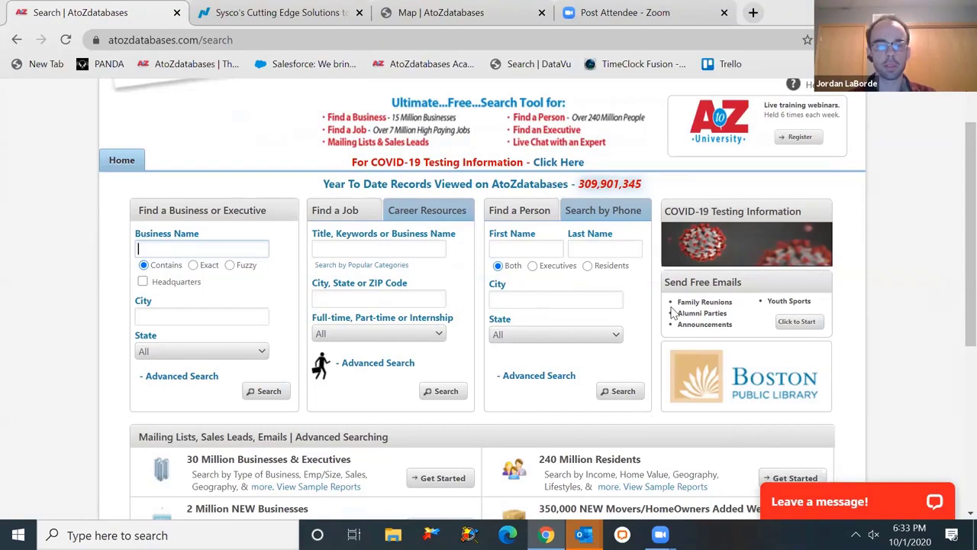
# - Preview the Popular Categories job list from the Title/Keywords field and close it
pyautogui.click(358, 244)
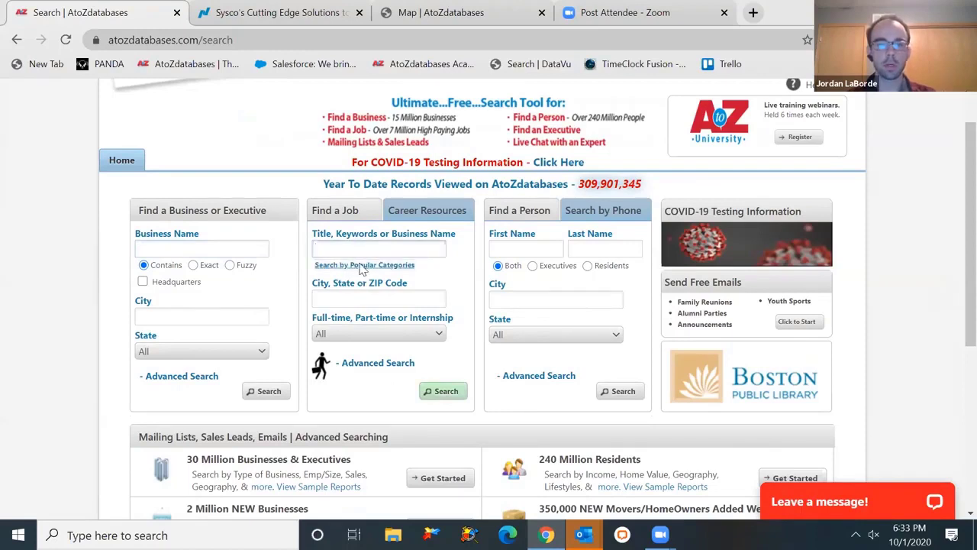
pyautogui.click(361, 265)
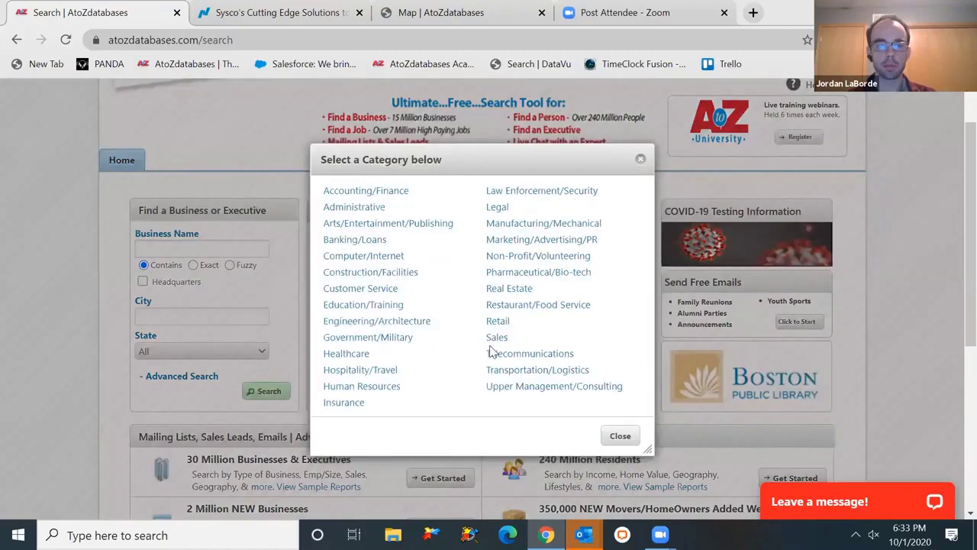
pyautogui.click(620, 437)
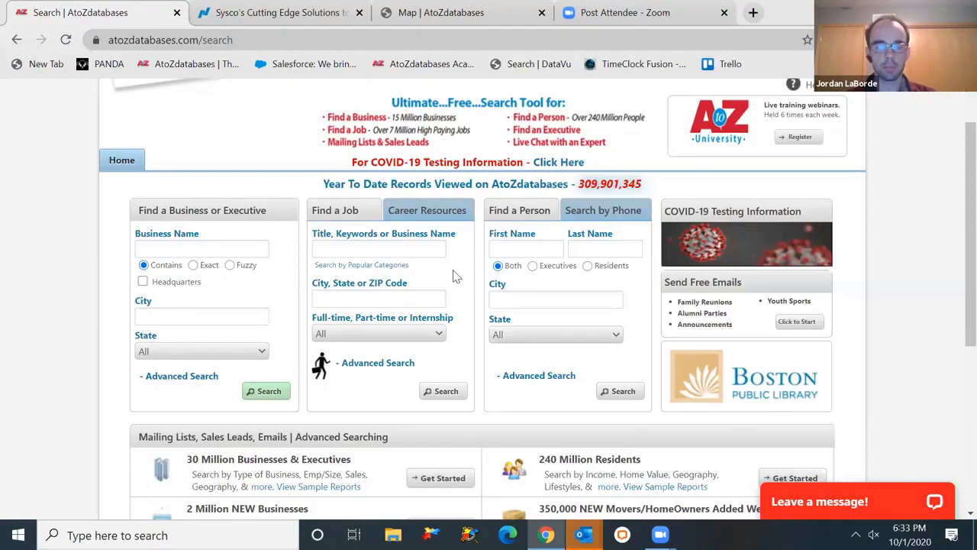
# - From Career Resources job tips, download and view the Style A chronological résumé template
pyautogui.click(430, 223)
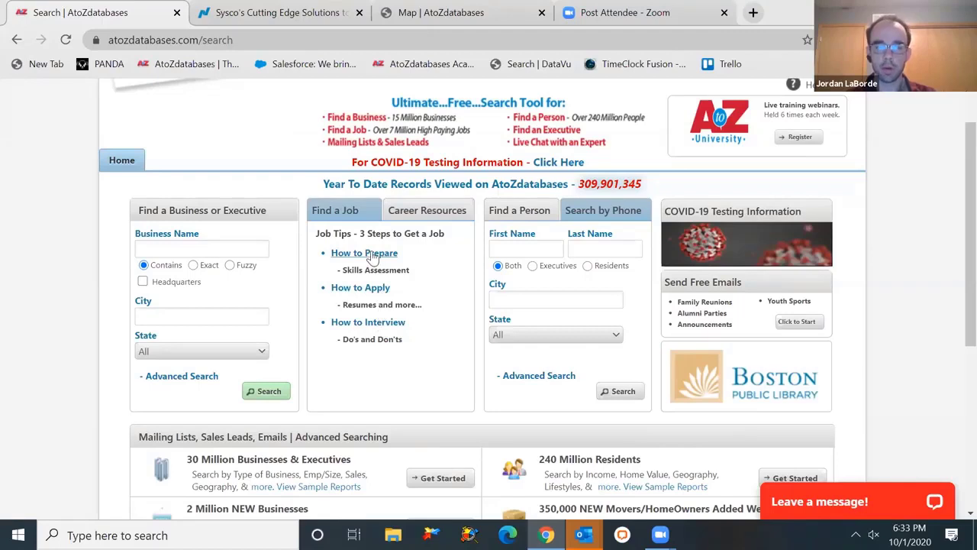
pyautogui.click(376, 288)
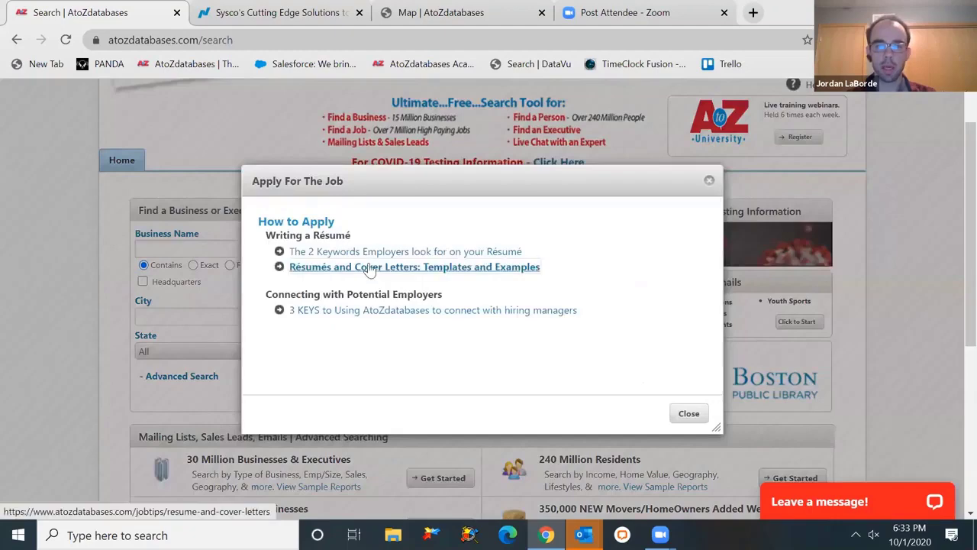
pyautogui.click(366, 266)
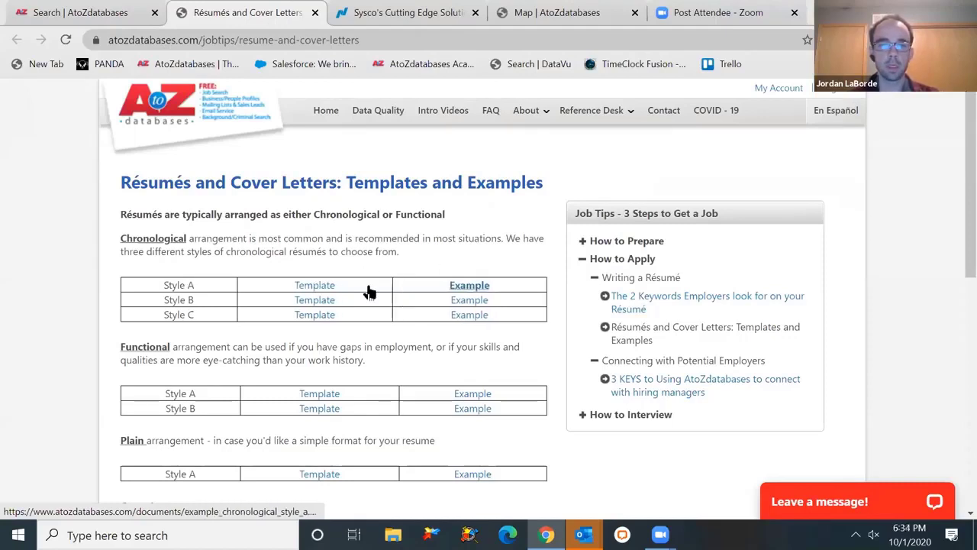
pyautogui.click(332, 289)
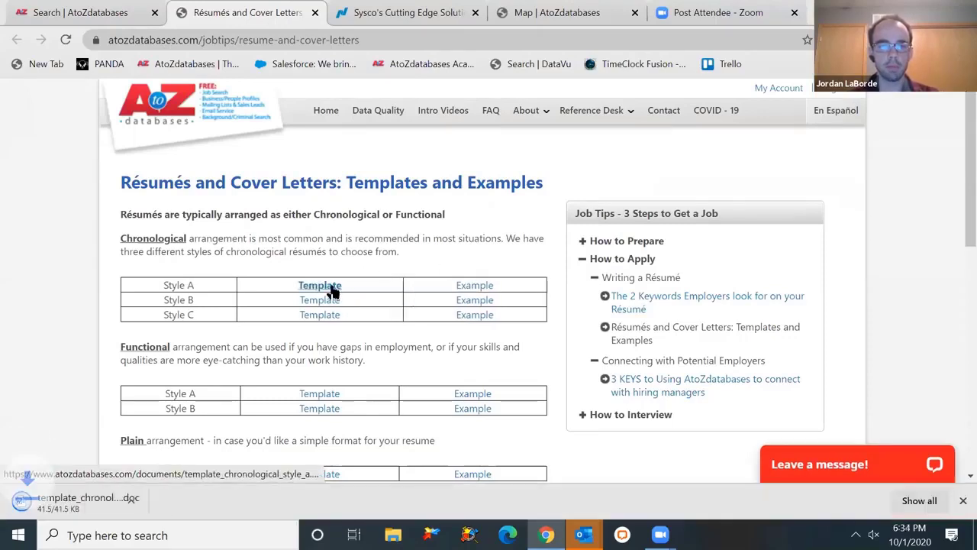
pyautogui.click(471, 287)
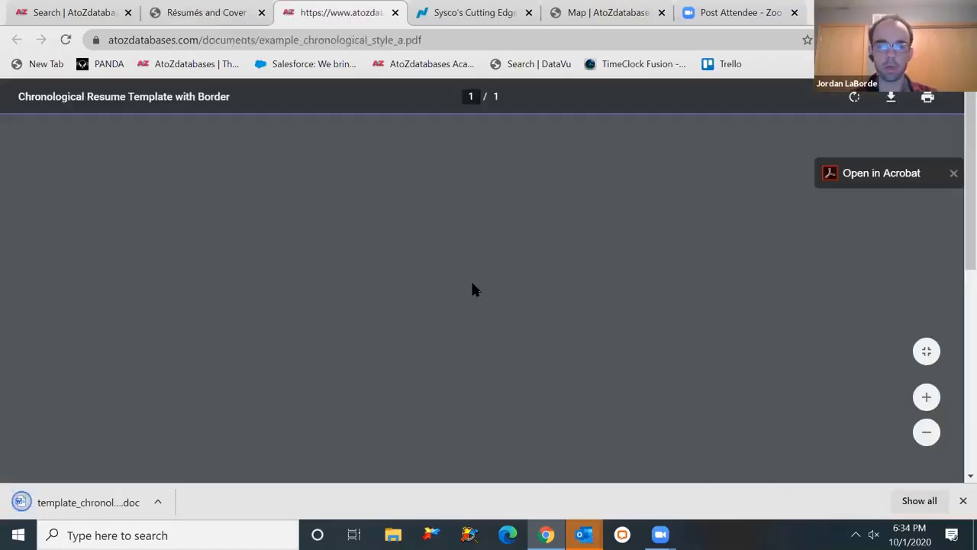
pyautogui.scroll(-5, 953, 198)
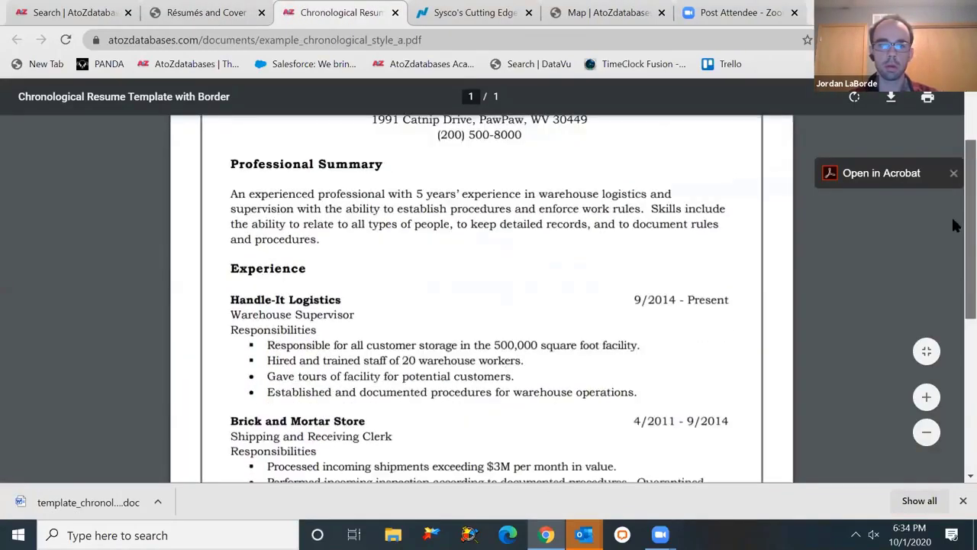
pyautogui.scroll(-3, 952, 285)
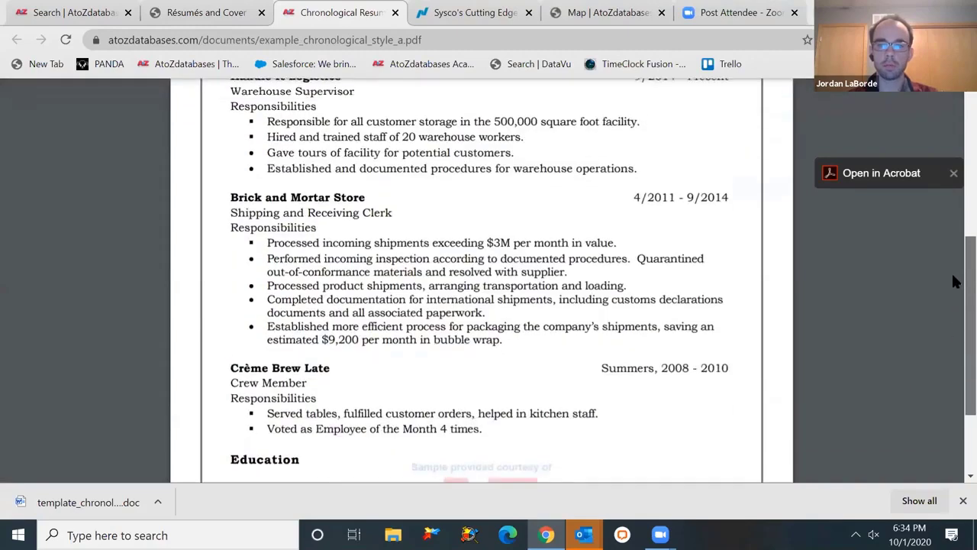
pyautogui.scroll(4, 951, 272)
pyautogui.scroll(3, 951, 191)
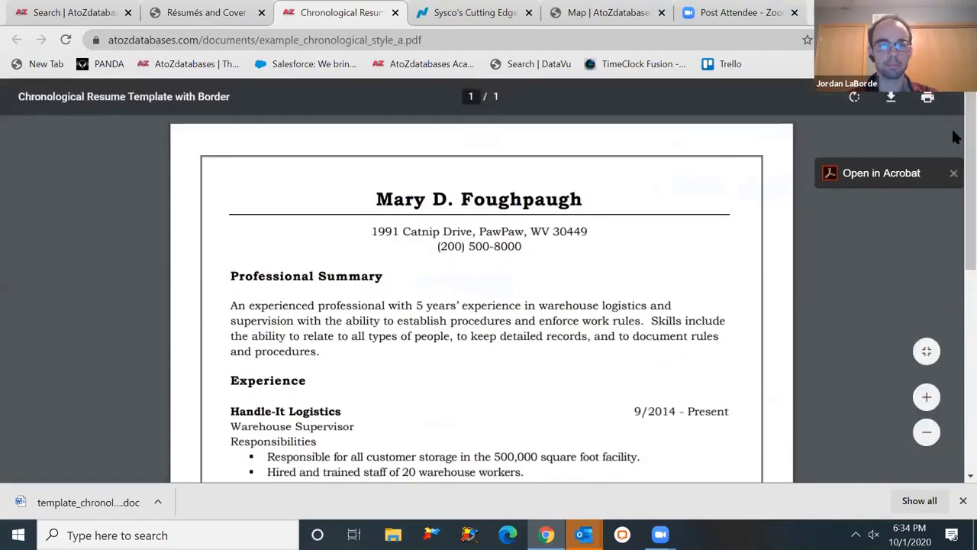
# - Open the interview thank-you letter template and example, then return to the main search page
pyautogui.click(194, 13)
pyautogui.click(107, 17)
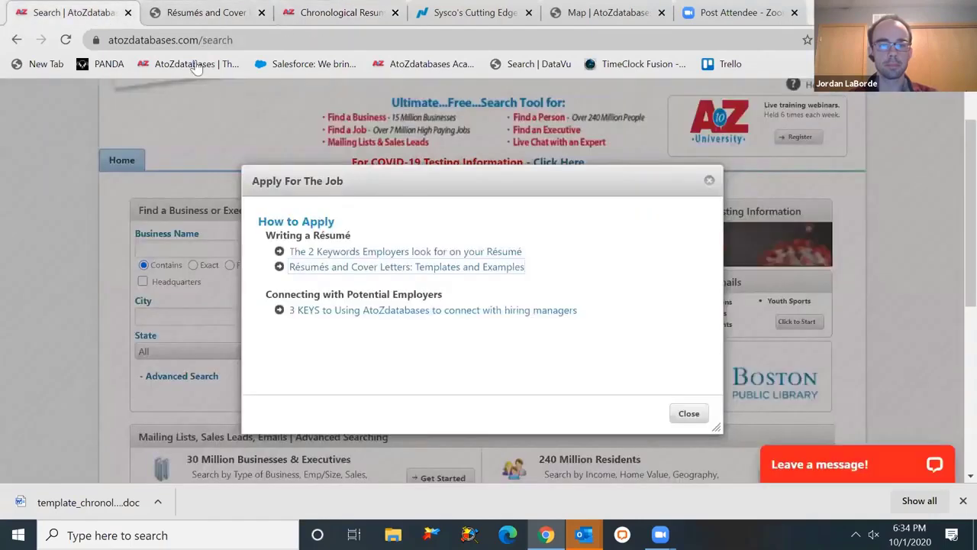
pyautogui.click(687, 413)
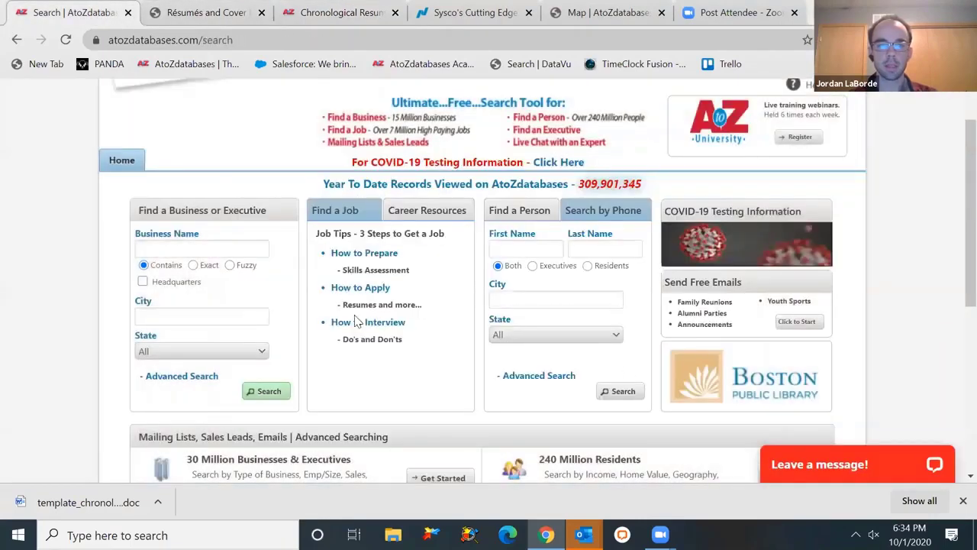
pyautogui.click(355, 328)
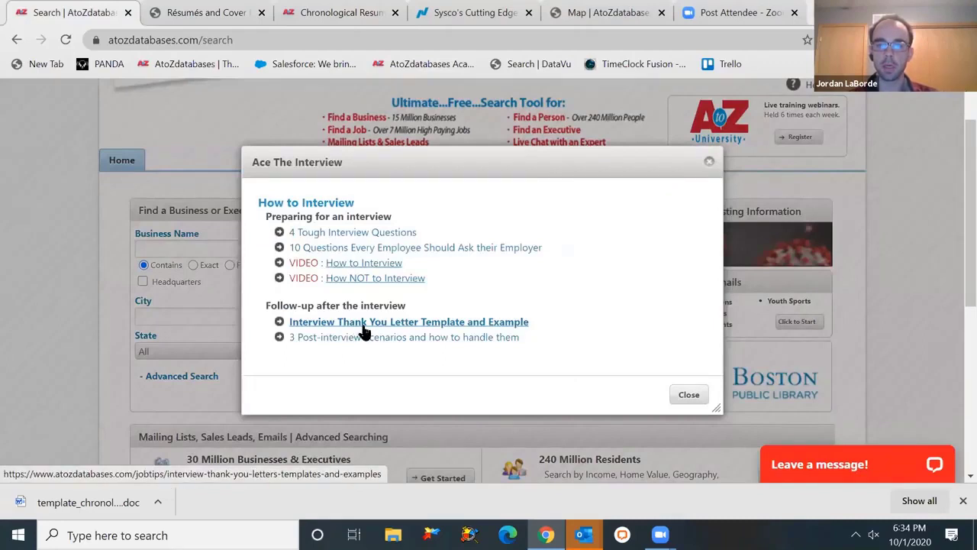
pyautogui.click(360, 324)
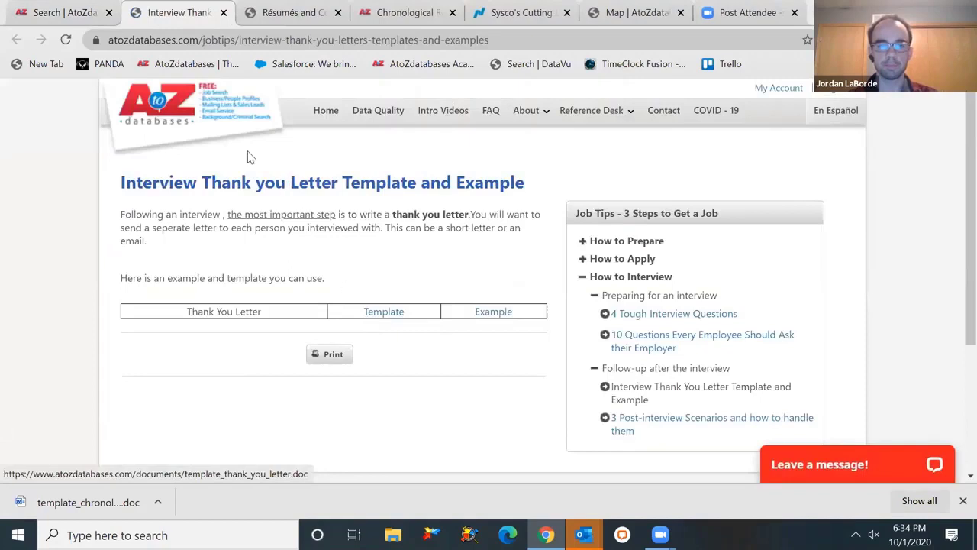
pyautogui.click(184, 114)
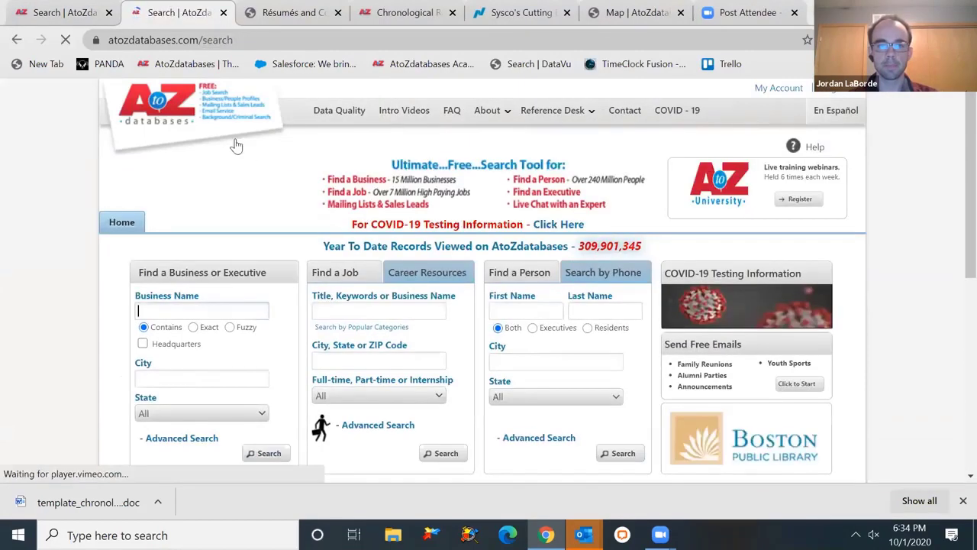
# - Enter the person's first and last name in the Find a Person fields
pyautogui.click(541, 313)
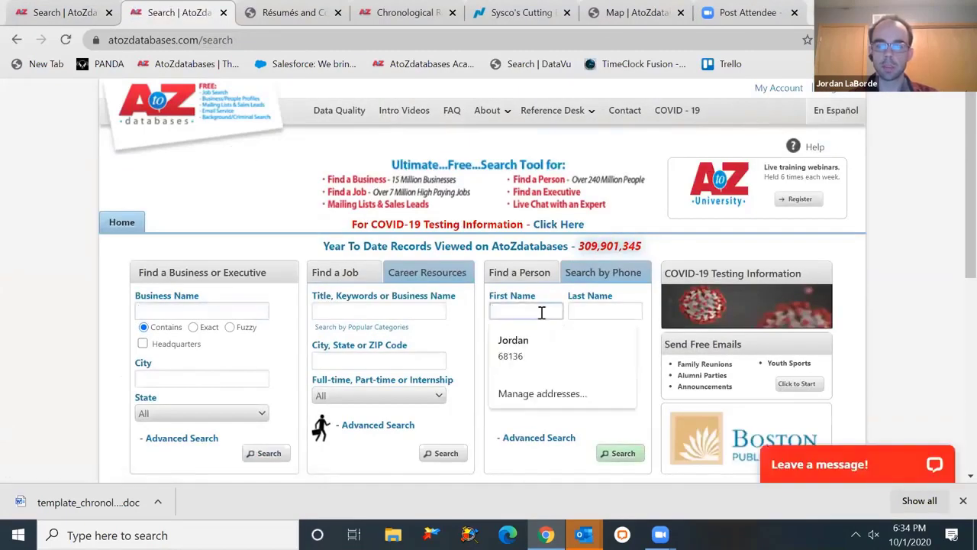
pyautogui.click(539, 309)
pyautogui.click(536, 309)
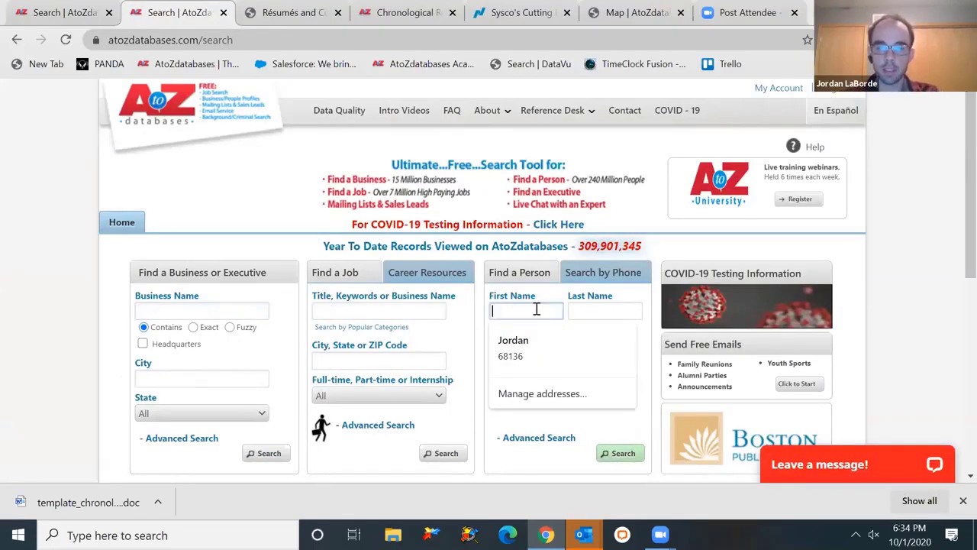
pyautogui.press('Tab')
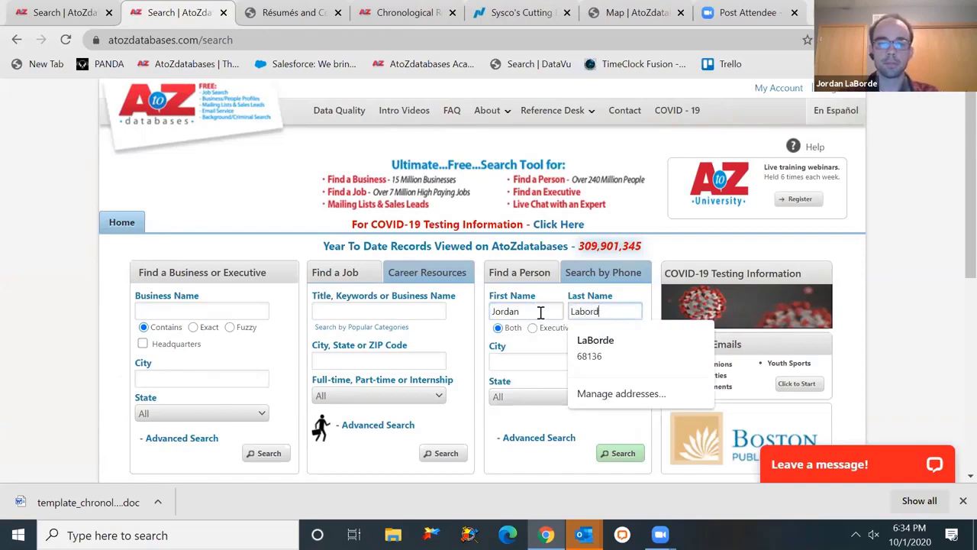
pyautogui.click(542, 342)
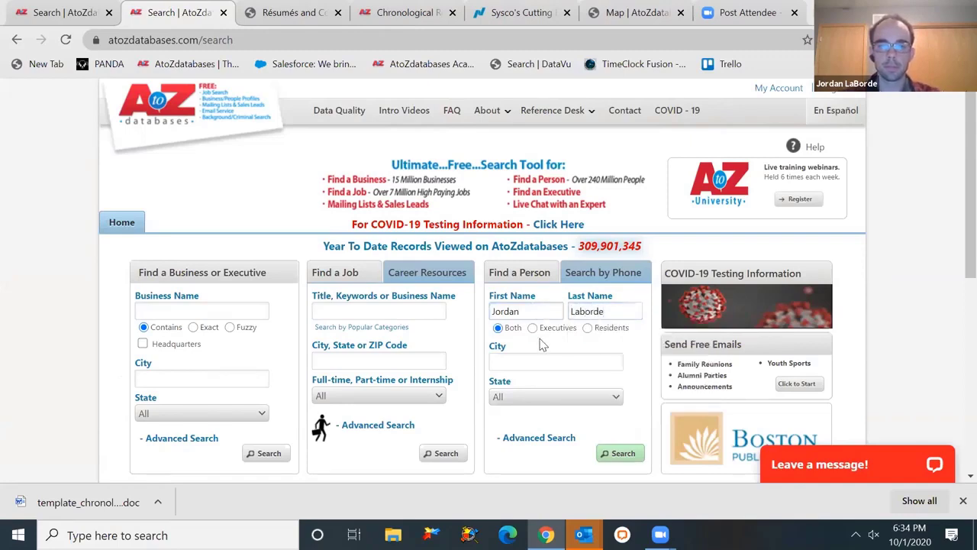
# - Set State to Nebraska, keep Both executives and residents, and run the search
pyautogui.click(596, 398)
pyautogui.press('n')
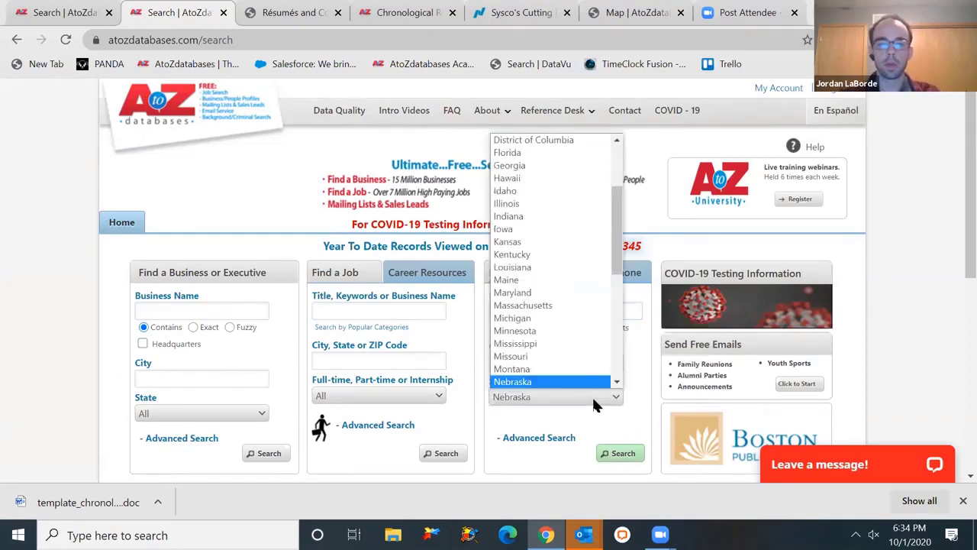
pyautogui.scroll(-1, 582, 387)
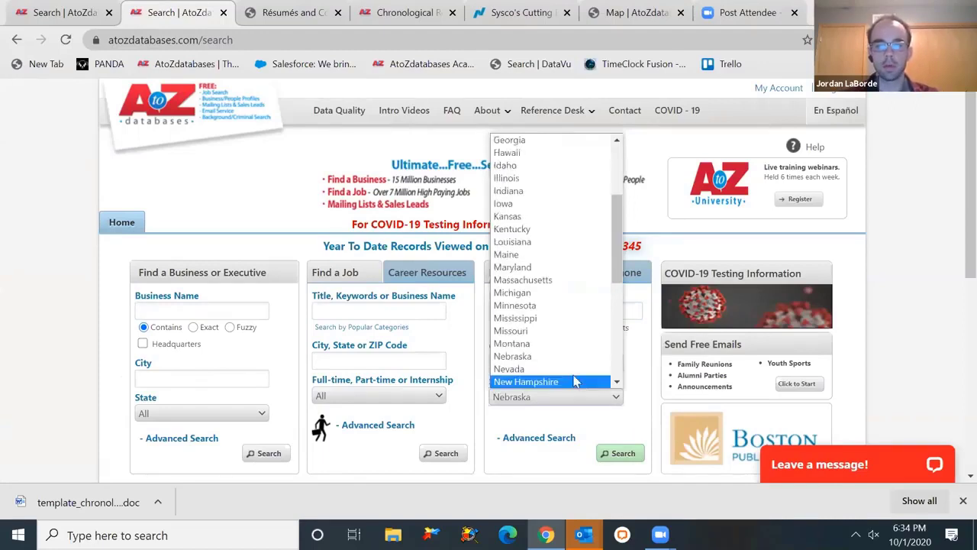
pyautogui.click(572, 357)
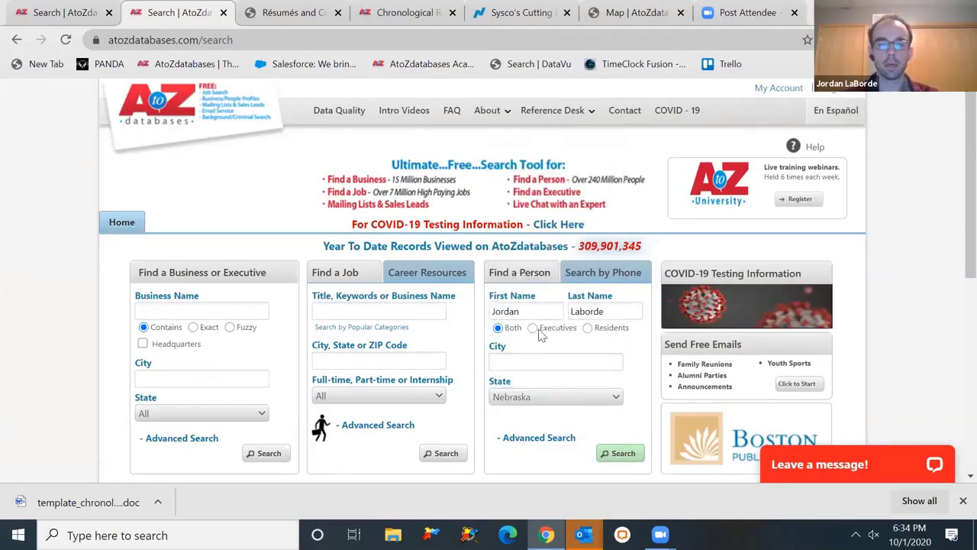
pyautogui.click(538, 330)
pyautogui.click(602, 332)
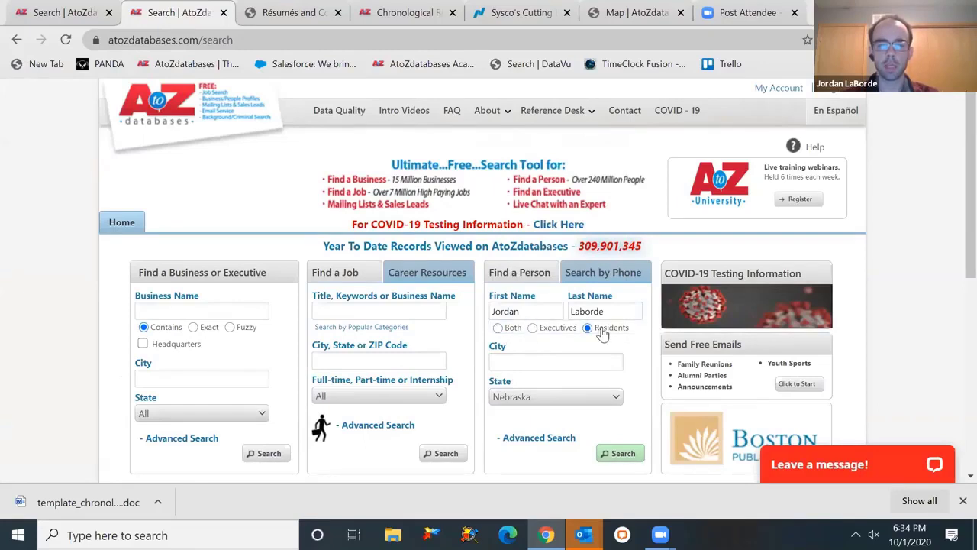
pyautogui.click(501, 331)
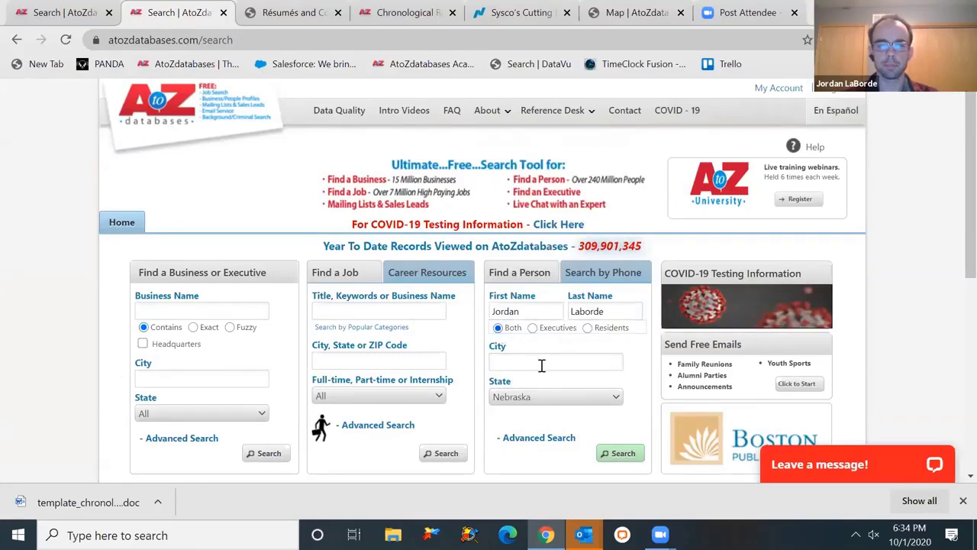
pyautogui.click(615, 452)
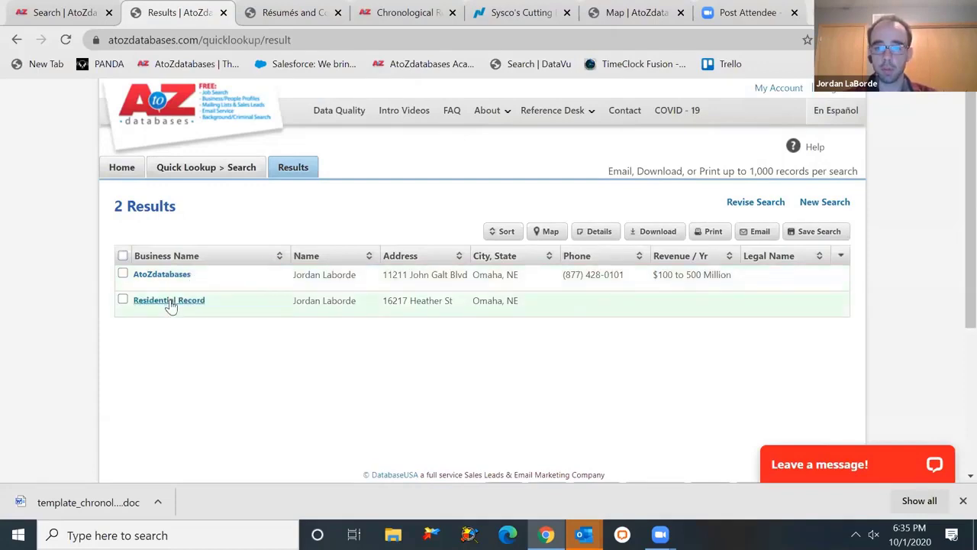
# - Open the residential record and review its overview, neighborhood income and home values, and neighbors
pyautogui.click(169, 303)
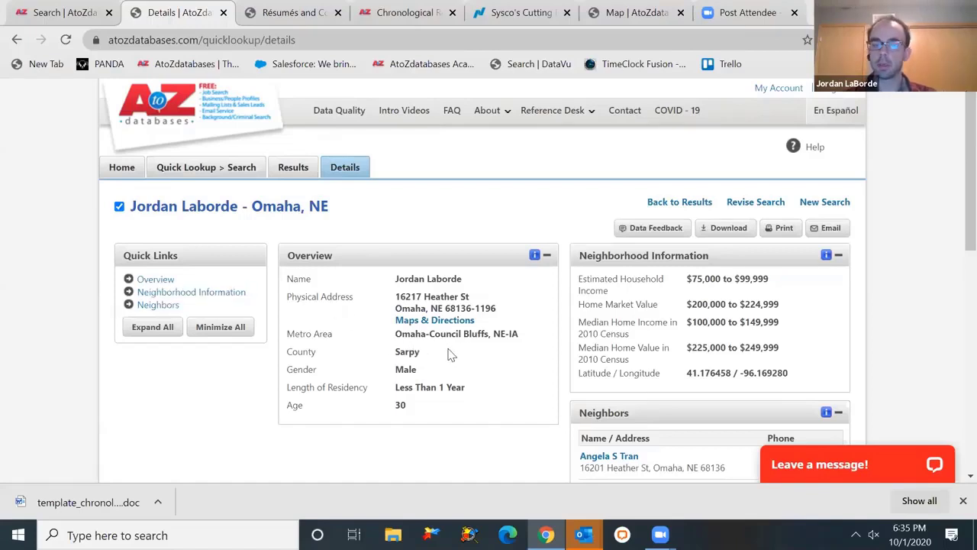
pyautogui.scroll(-1, 450, 354)
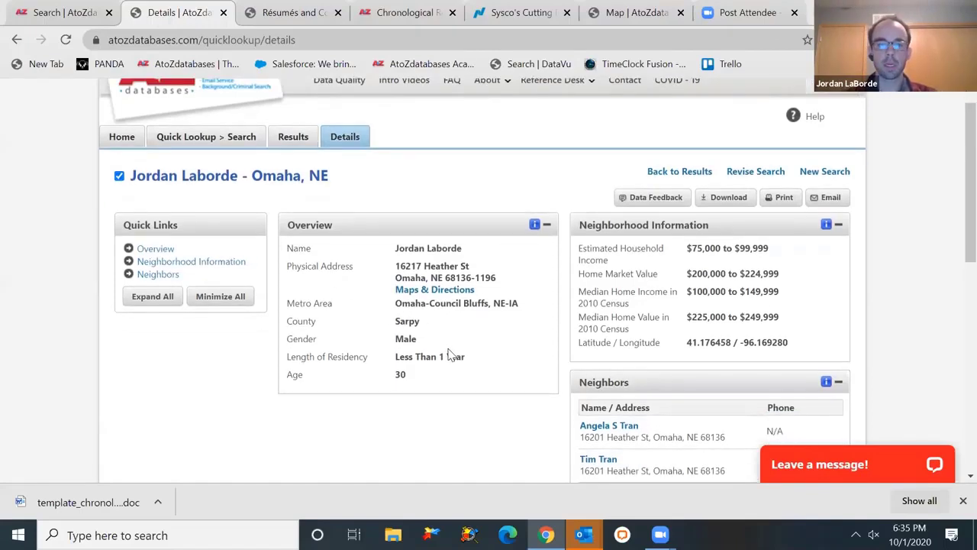
pyautogui.scroll(-1, 451, 354)
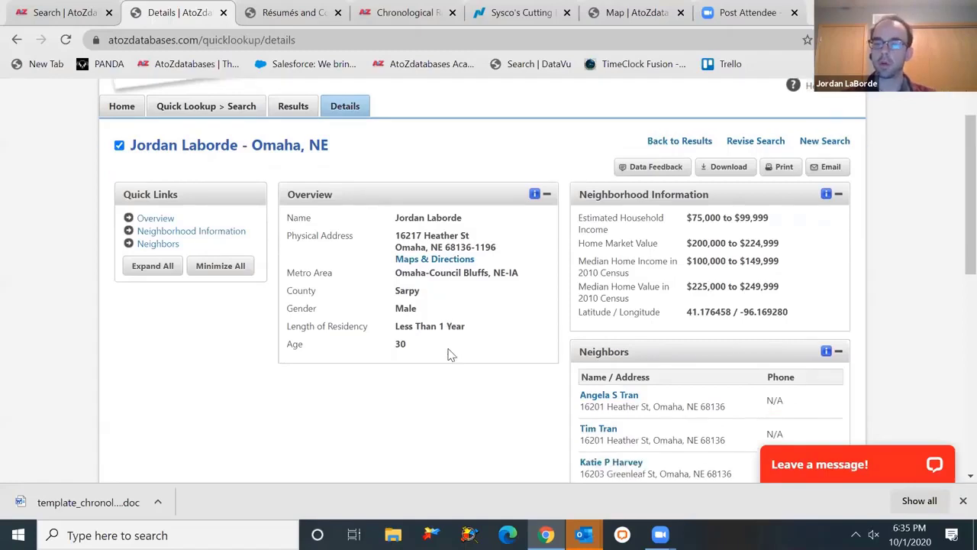
pyautogui.scroll(-1, 450, 354)
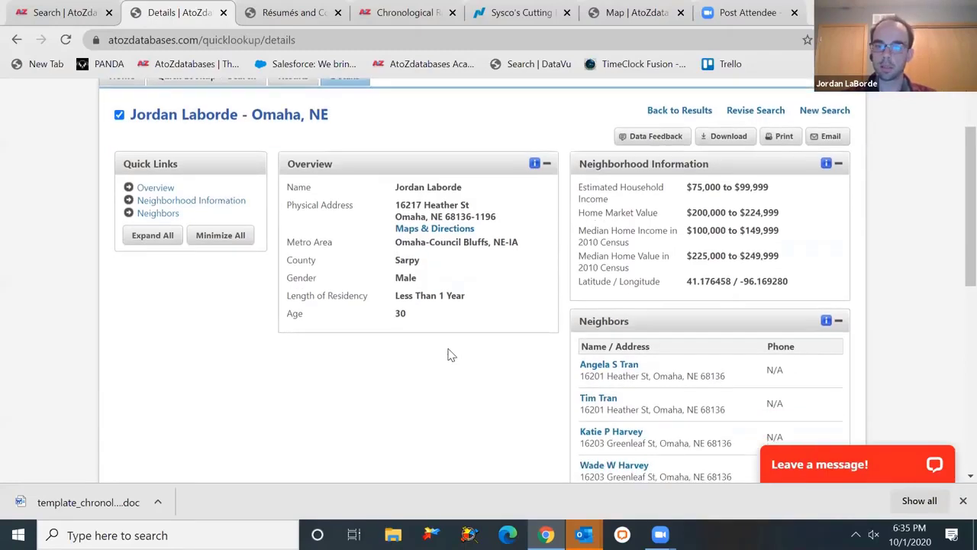
pyautogui.scroll(-7, 450, 354)
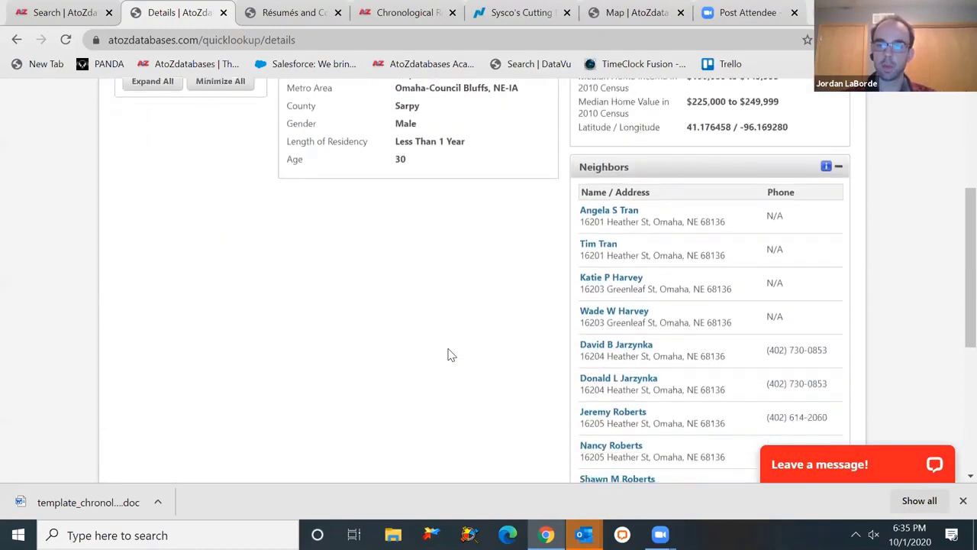
pyautogui.scroll(-2, 451, 354)
pyautogui.scroll(3, 450, 354)
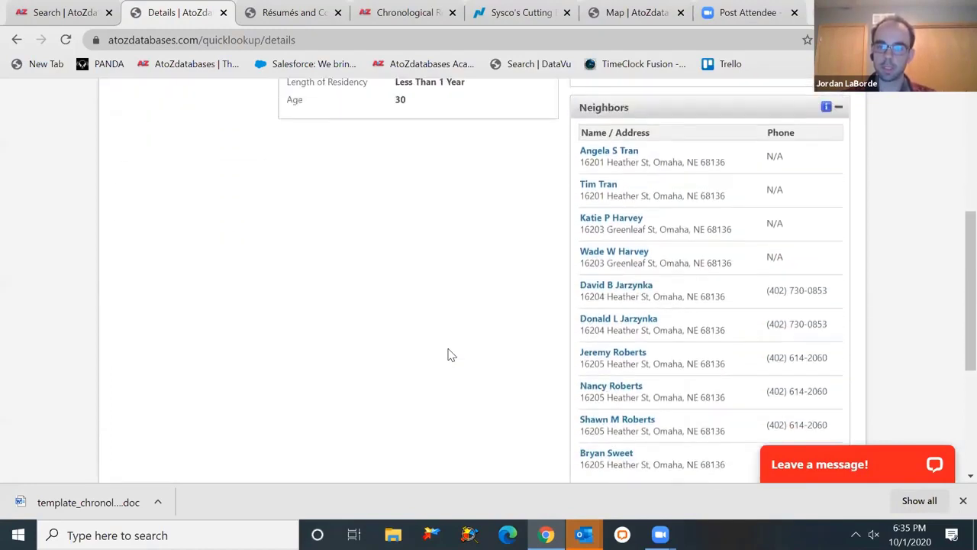
pyautogui.scroll(6, 450, 354)
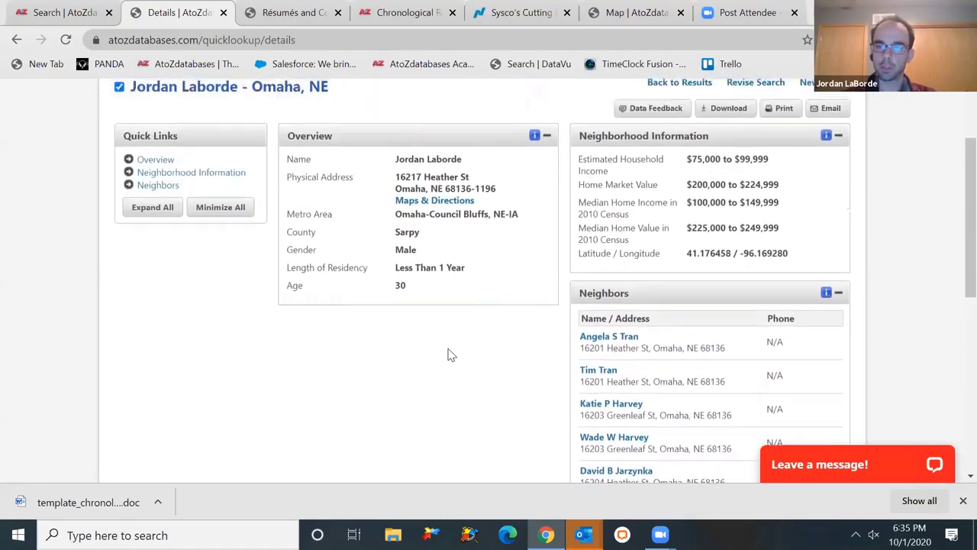
pyautogui.scroll(2, 451, 354)
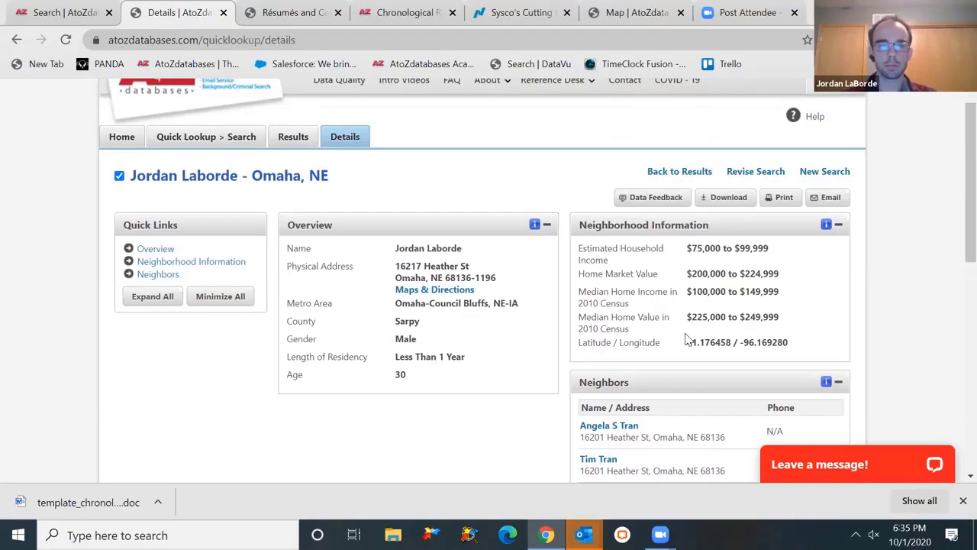
pyautogui.scroll(1, 687, 339)
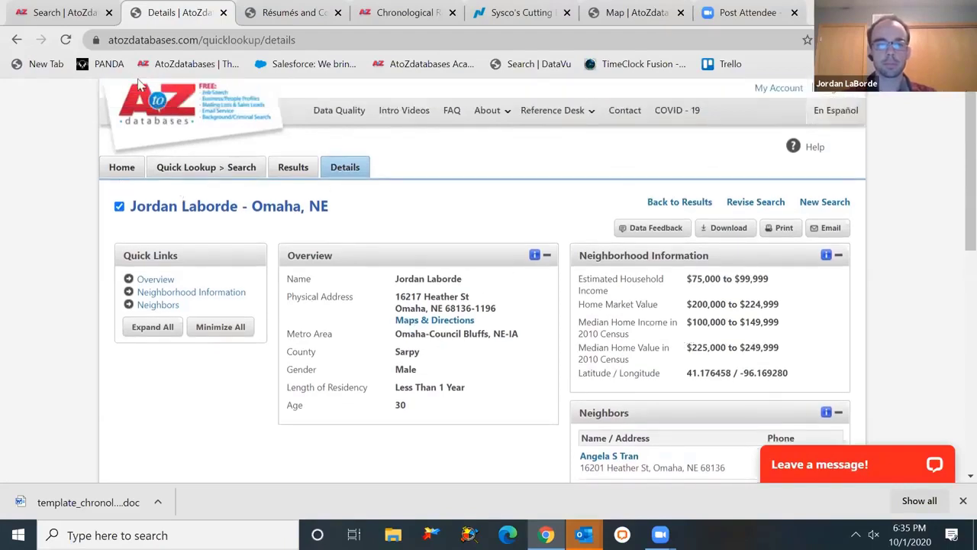
# - Go back to the home page, try the phone lookup, then return person search to name
pyautogui.click(156, 106)
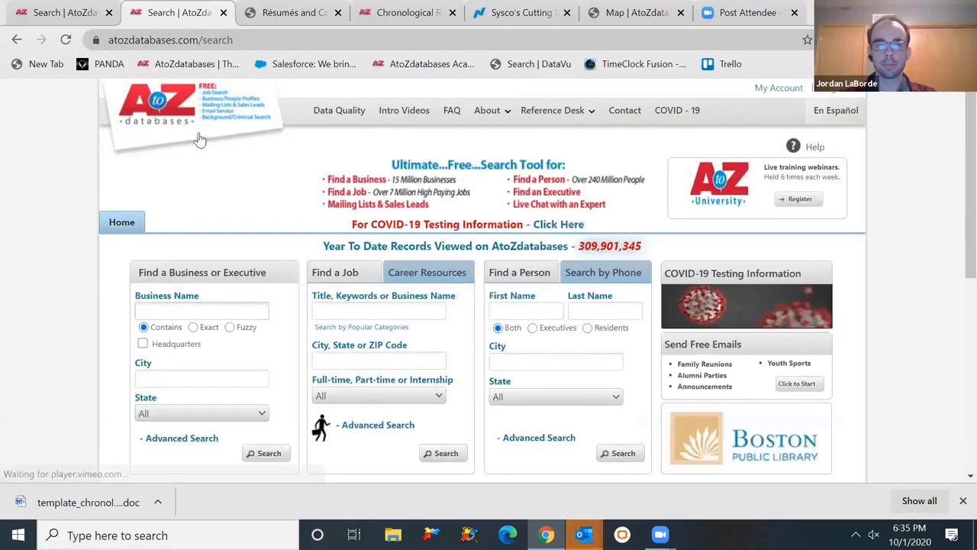
pyautogui.click(592, 276)
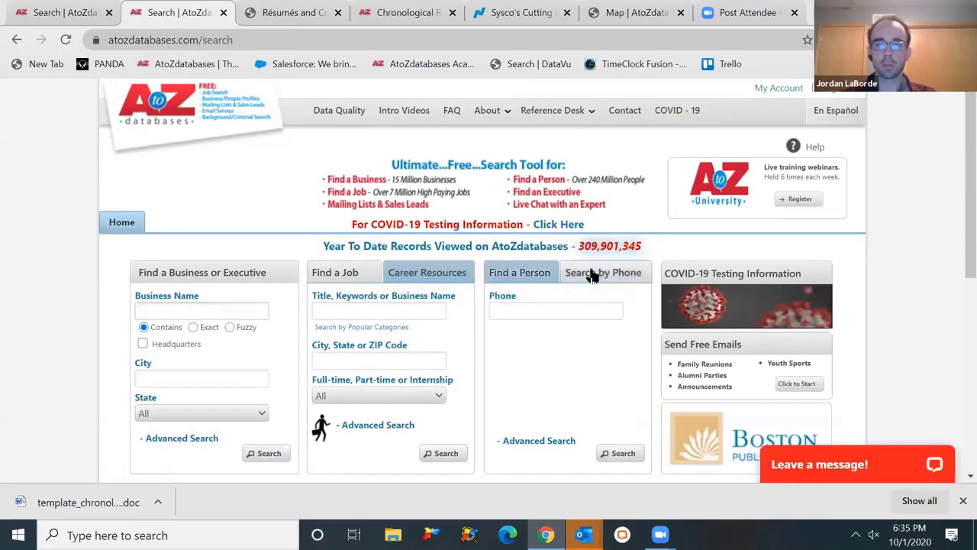
pyautogui.click(561, 314)
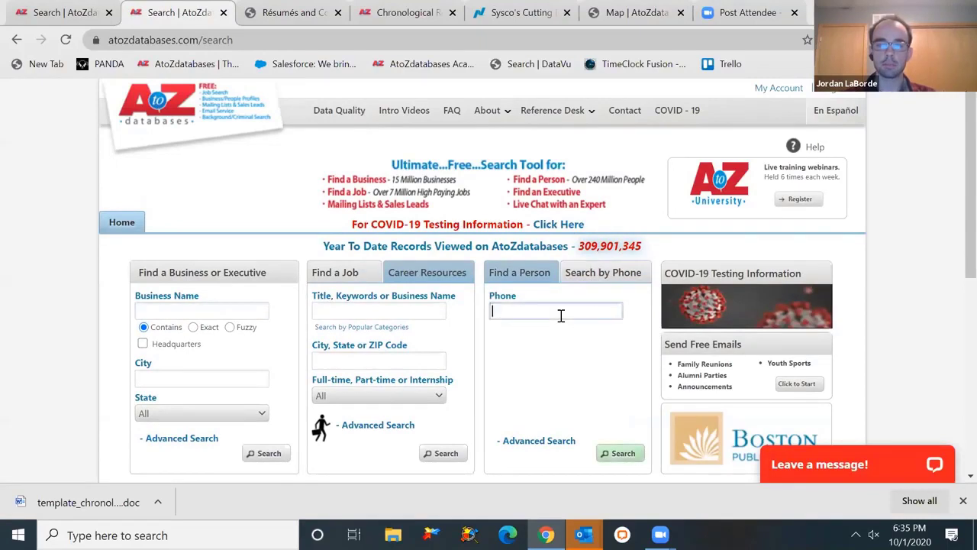
pyautogui.click(532, 275)
pyautogui.scroll(-2, 534, 300)
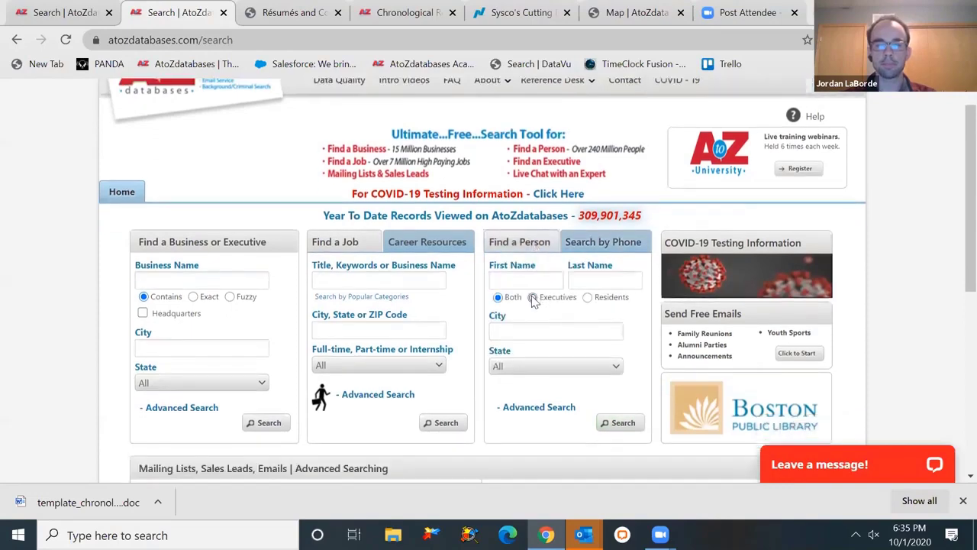
pyautogui.scroll(-3, 532, 300)
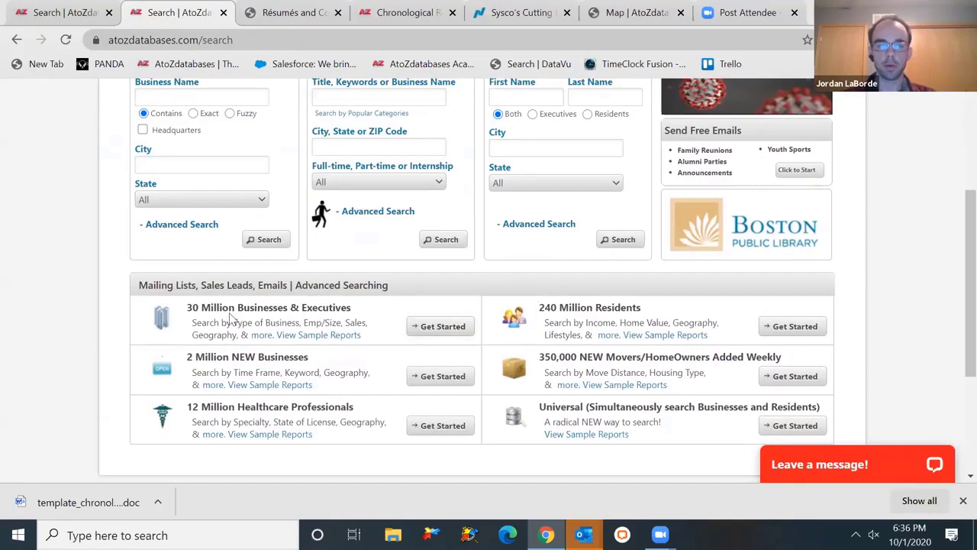
# - Start the 30 Million Businesses & Executives search and browse its Search By criteria
pyautogui.click(411, 326)
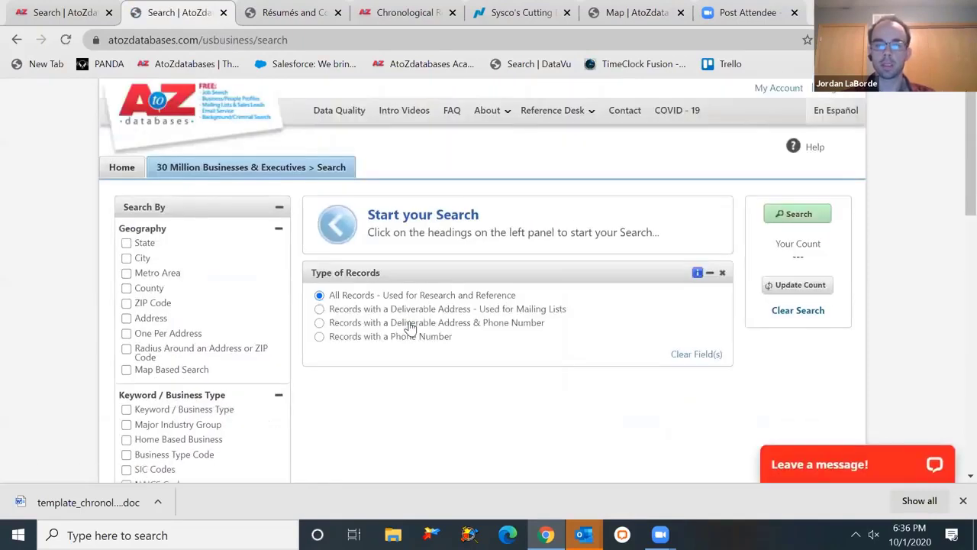
pyautogui.scroll(-2, 410, 326)
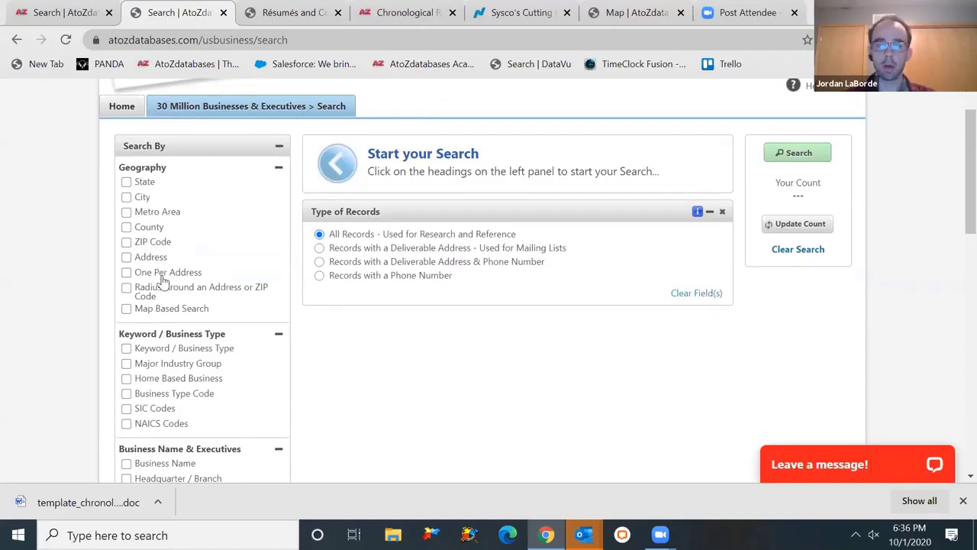
pyautogui.scroll(-2, 162, 282)
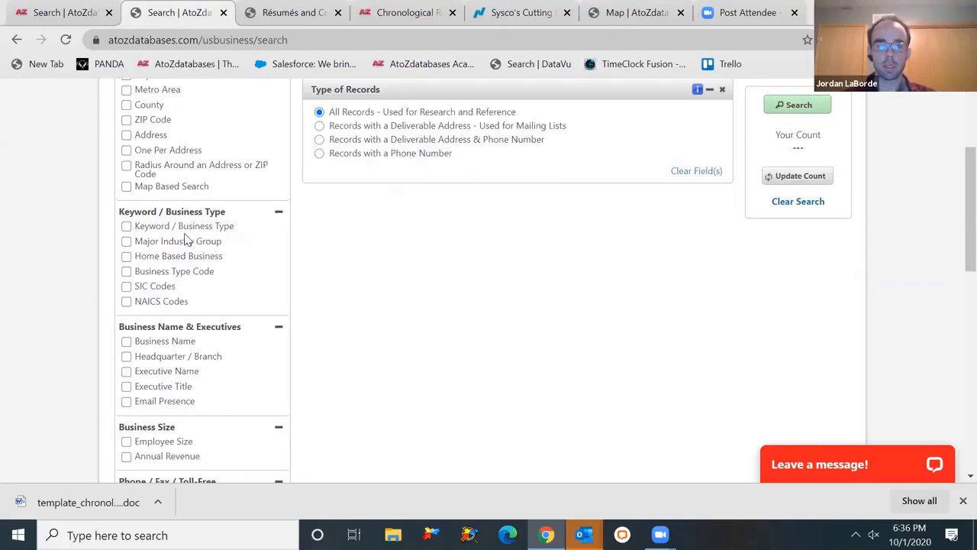
# - Add SIC and NAICS criteria, then pick Gold Ore Mining and Silver Ore Mining codes
pyautogui.click(160, 290)
pyautogui.click(158, 302)
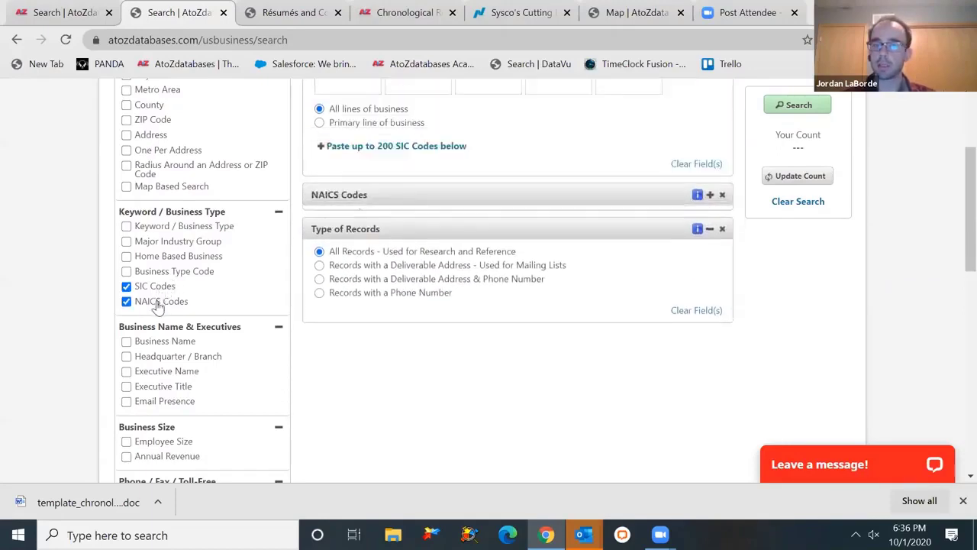
pyautogui.scroll(1, 363, 347)
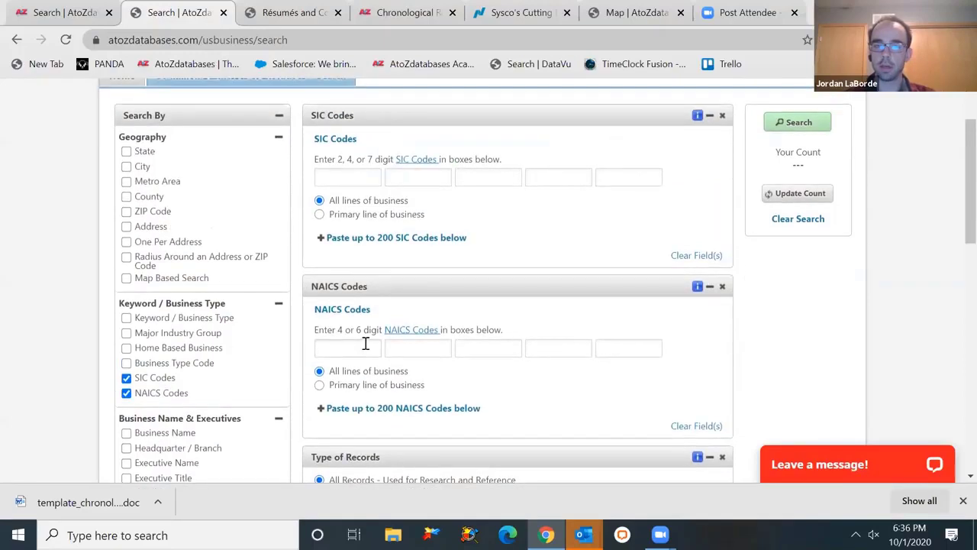
pyautogui.click(336, 175)
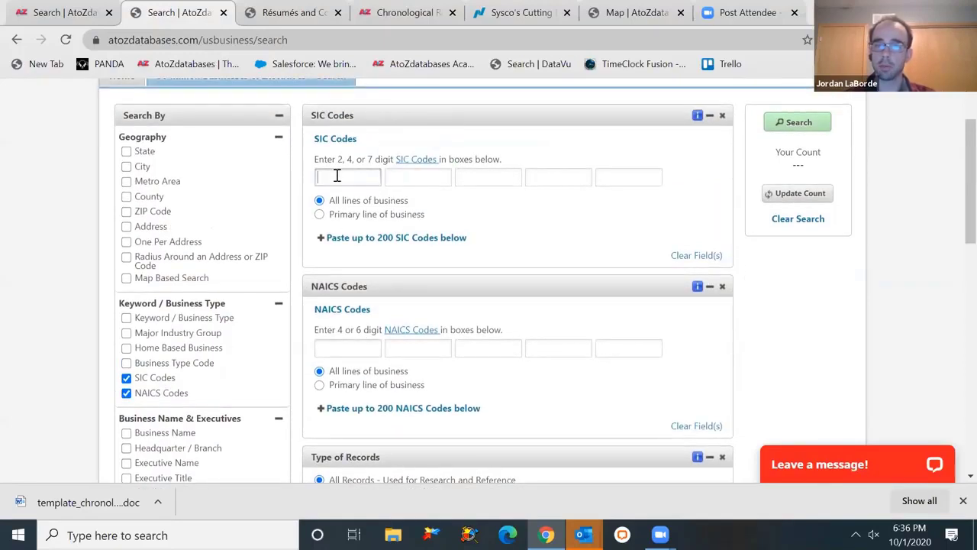
pyautogui.click(414, 161)
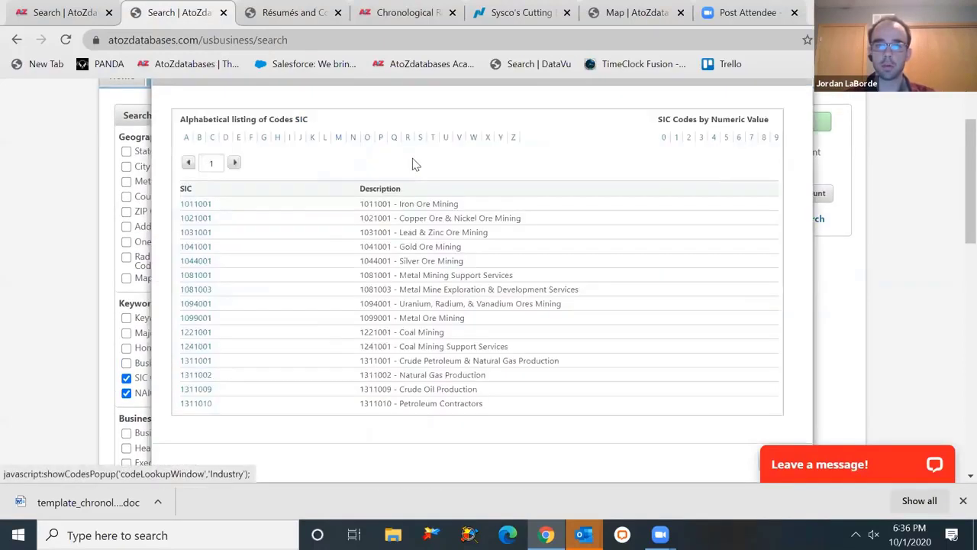
pyautogui.click(202, 246)
pyautogui.click(200, 261)
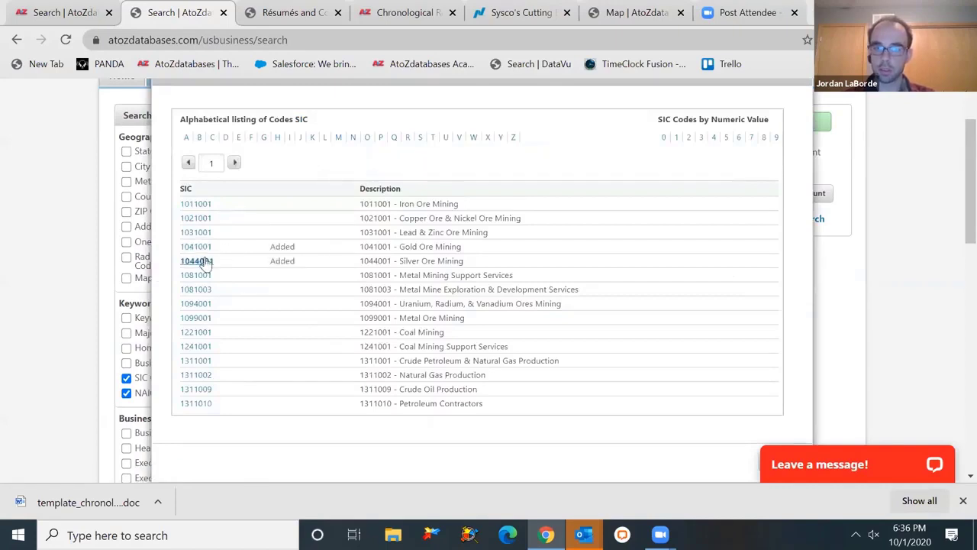
# - Remove both mining codes, close the SIC lookup, and drop the NAICS Codes criterion
pyautogui.click(201, 261)
pyautogui.click(200, 246)
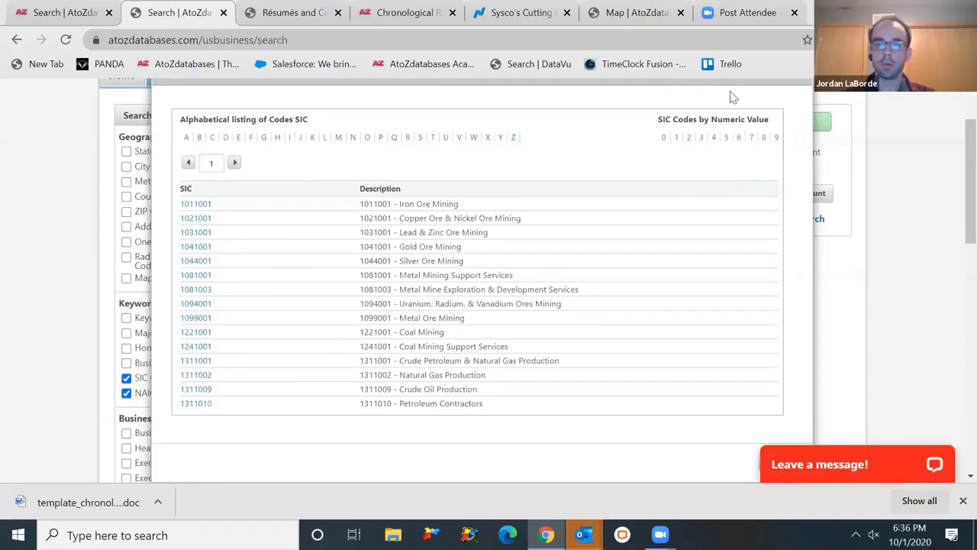
pyautogui.scroll(2, 731, 91)
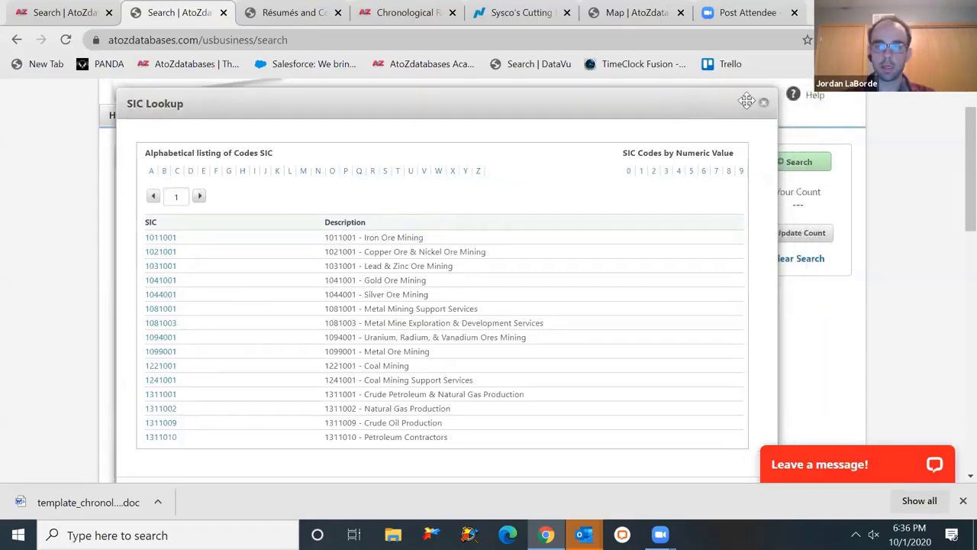
pyautogui.click(763, 104)
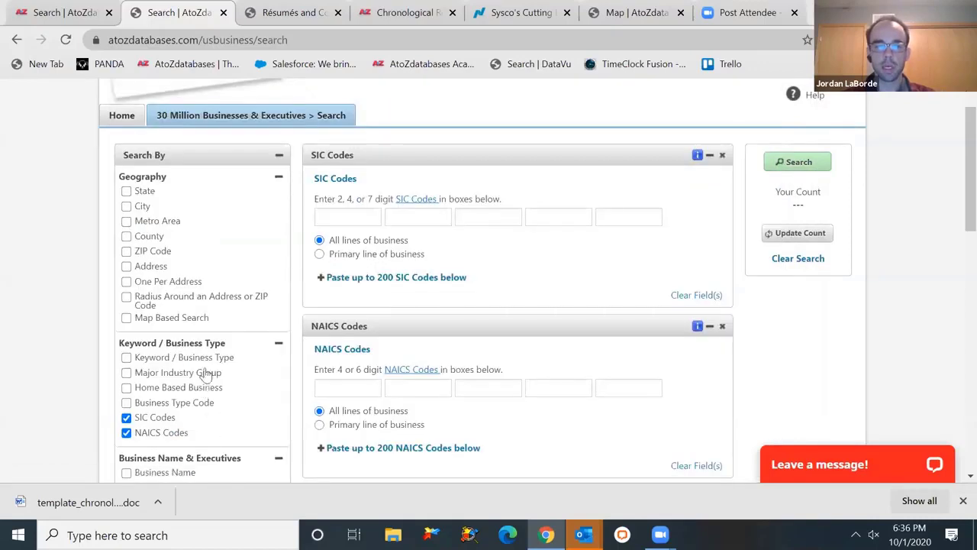
pyautogui.click(722, 326)
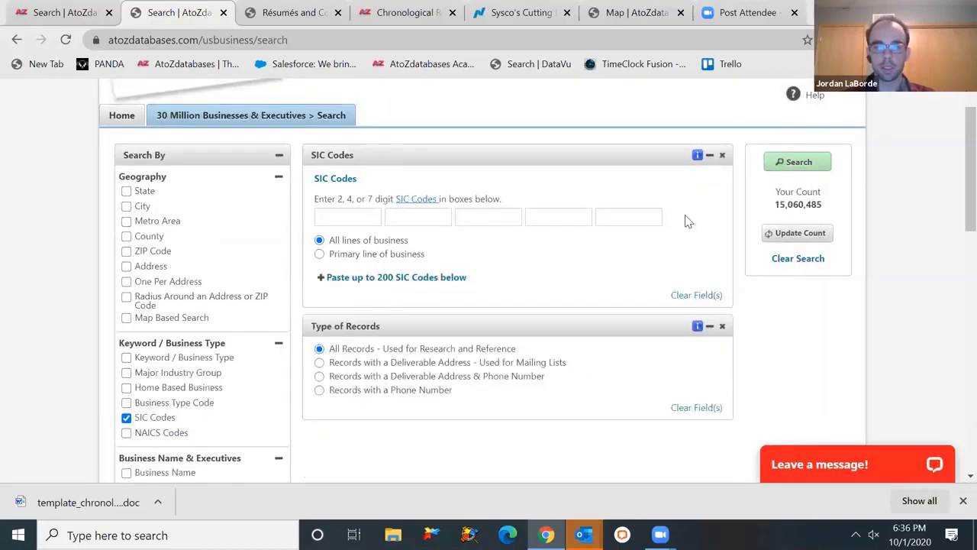
pyautogui.click(722, 156)
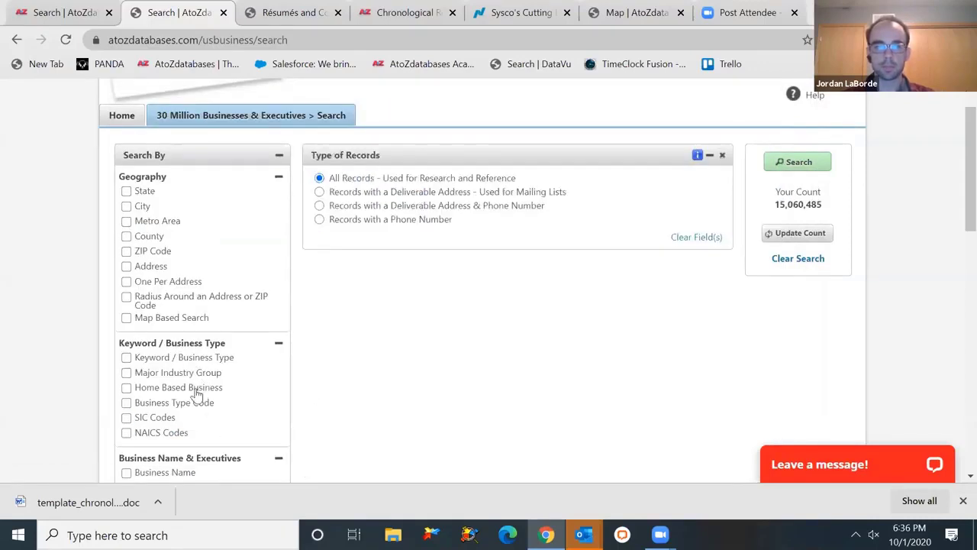
pyautogui.click(181, 359)
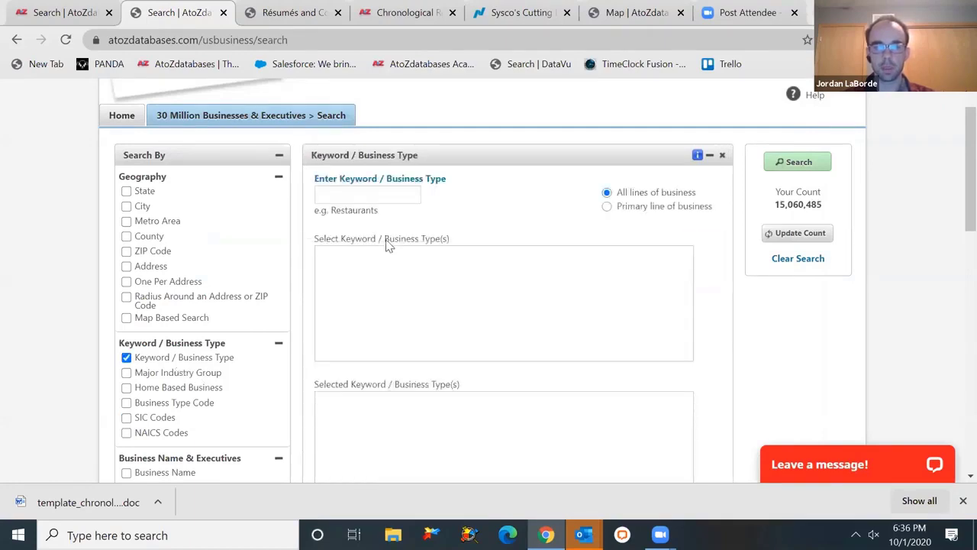
pyautogui.click(370, 195)
pyautogui.write('restuarn')
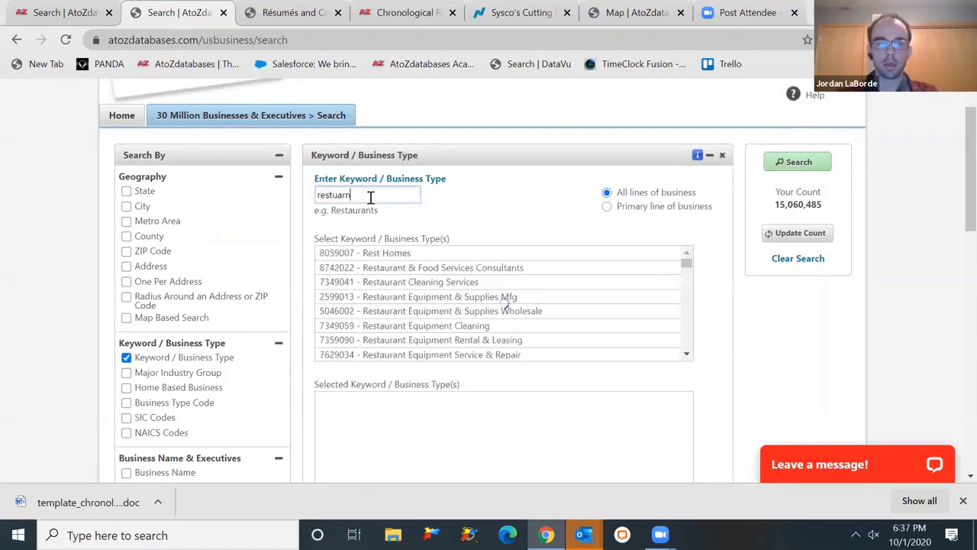
pyautogui.press('BackSpace')
pyautogui.write('ants')
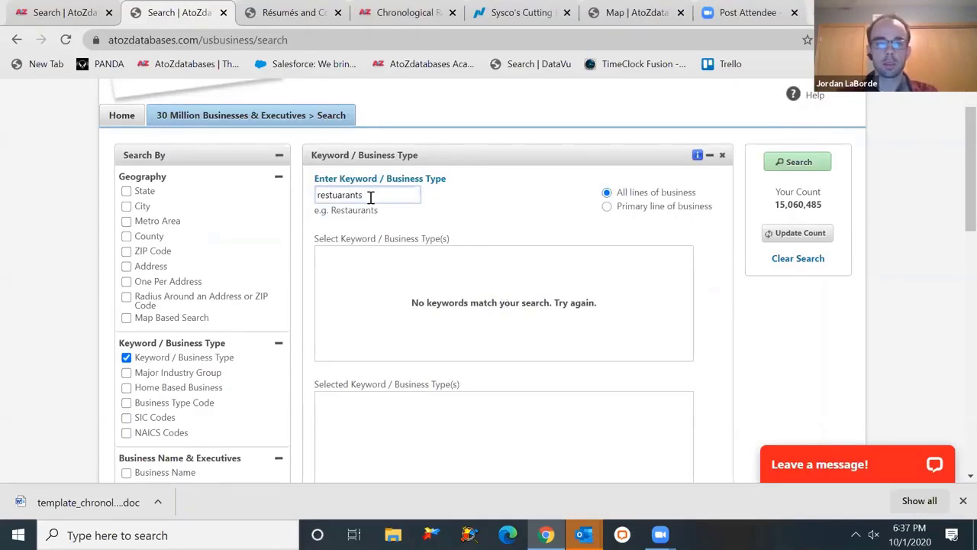
pyautogui.press('BackSpace')
pyautogui.press('BackSpace')
pyautogui.press('BackSpace')
pyautogui.press('BackSpace')
pyautogui.press('BackSpace')
pyautogui.press('BackSpace')
pyautogui.press('BackSpace')
pyautogui.write('aurants')
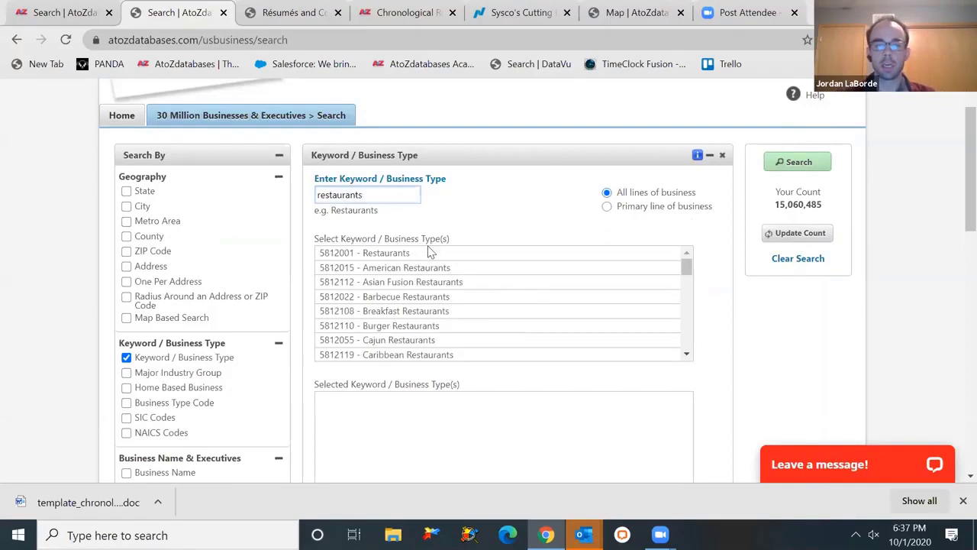
pyautogui.click(428, 258)
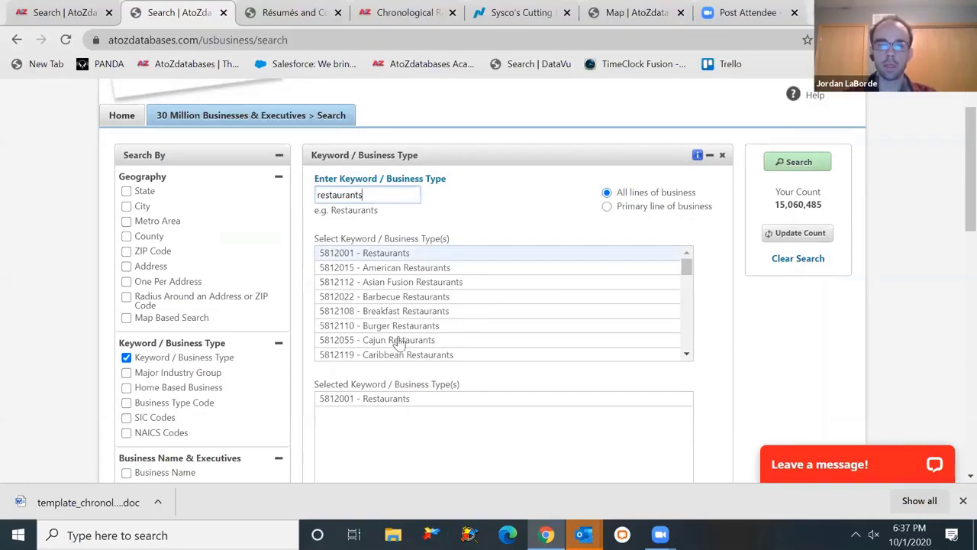
pyautogui.click(686, 354)
pyautogui.click(686, 355)
pyautogui.click(686, 355)
pyautogui.click(686, 355)
pyautogui.click(686, 355)
pyautogui.click(686, 355)
pyautogui.click(687, 355)
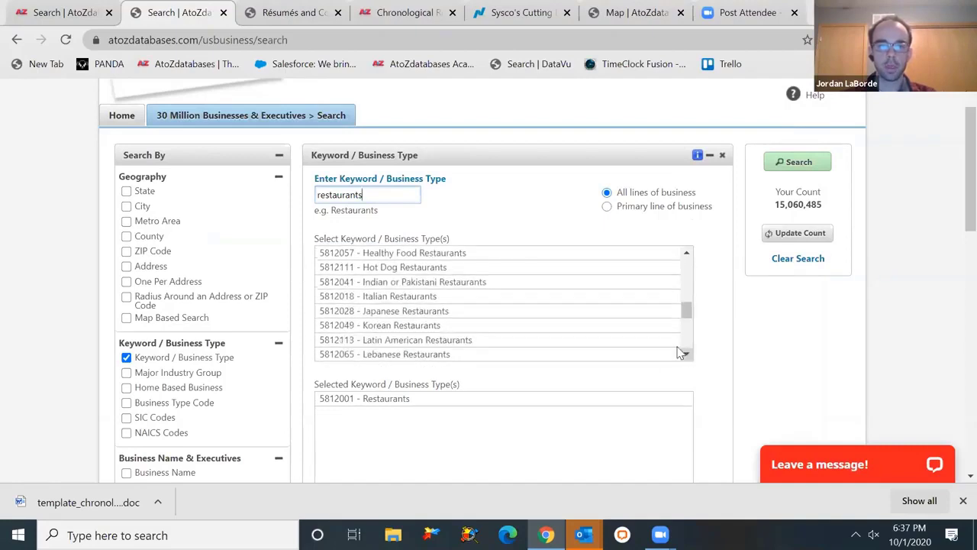
pyautogui.click(547, 269)
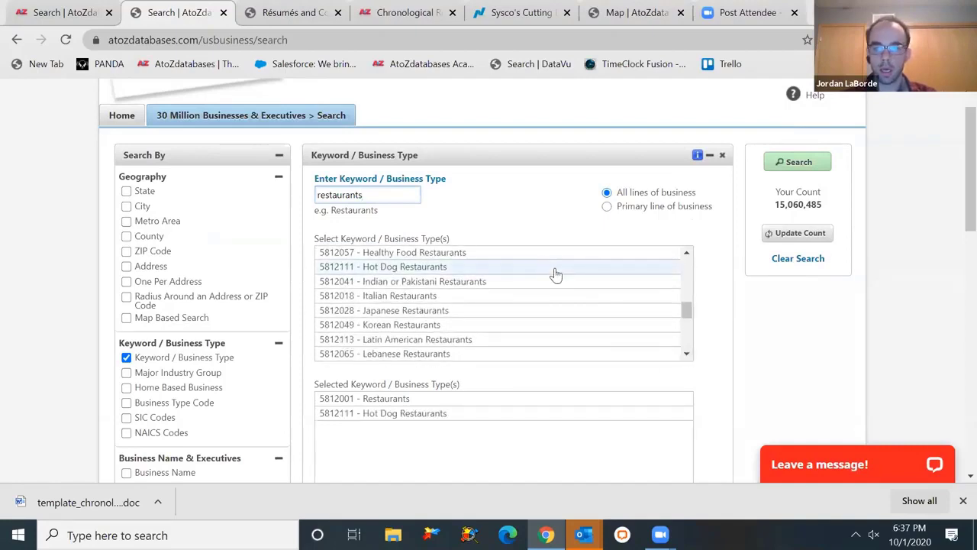
pyautogui.click(686, 255)
pyautogui.click(686, 255)
pyautogui.click(607, 274)
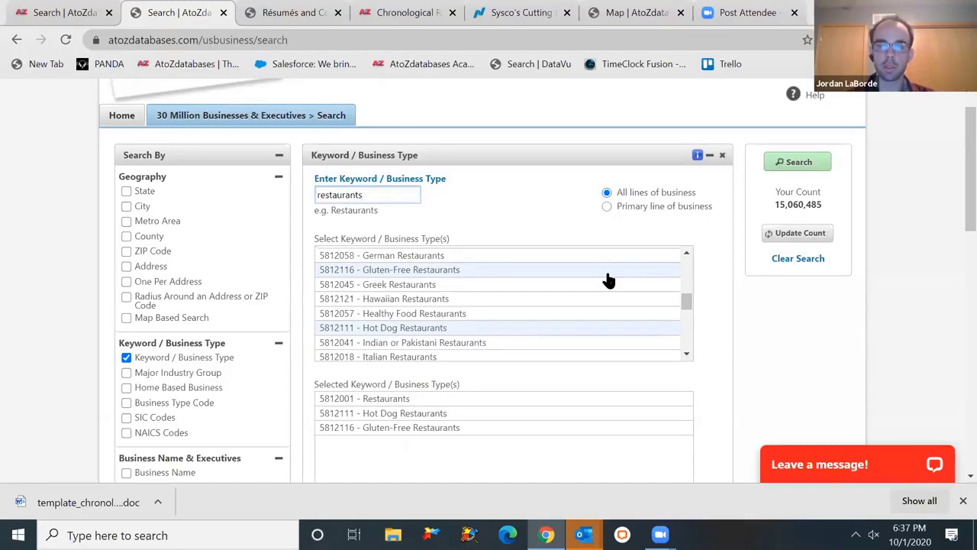
pyautogui.click(608, 271)
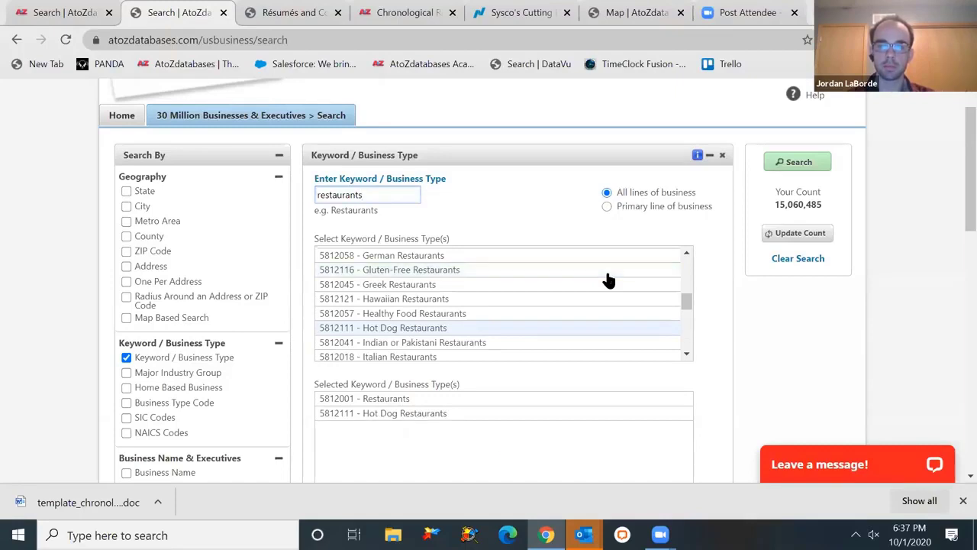
pyautogui.click(545, 328)
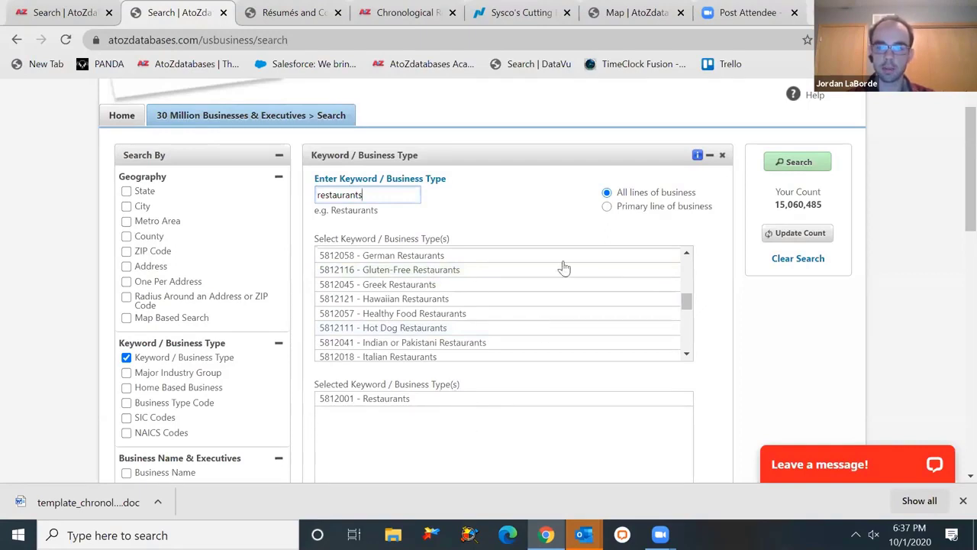
pyautogui.click(721, 155)
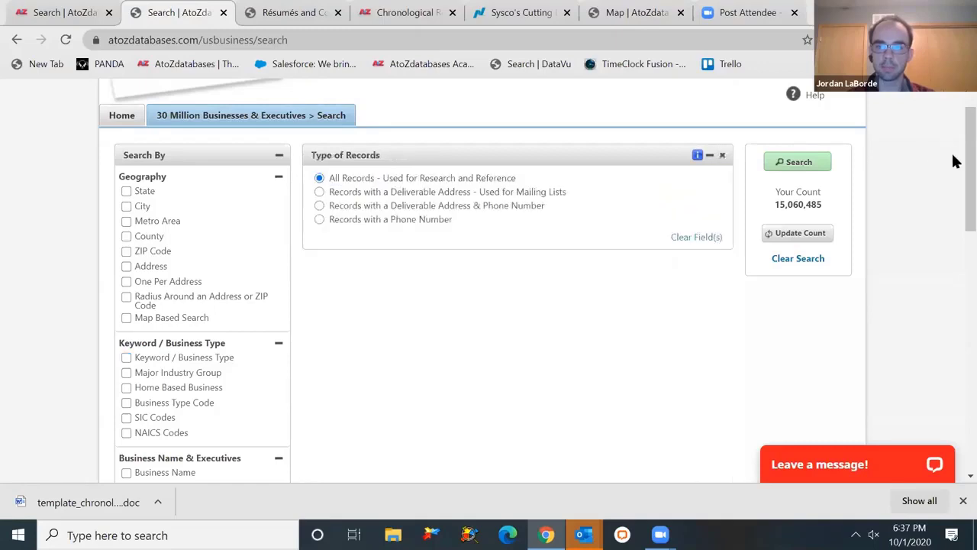
pyautogui.scroll(-2, 952, 172)
pyautogui.scroll(-3, 953, 172)
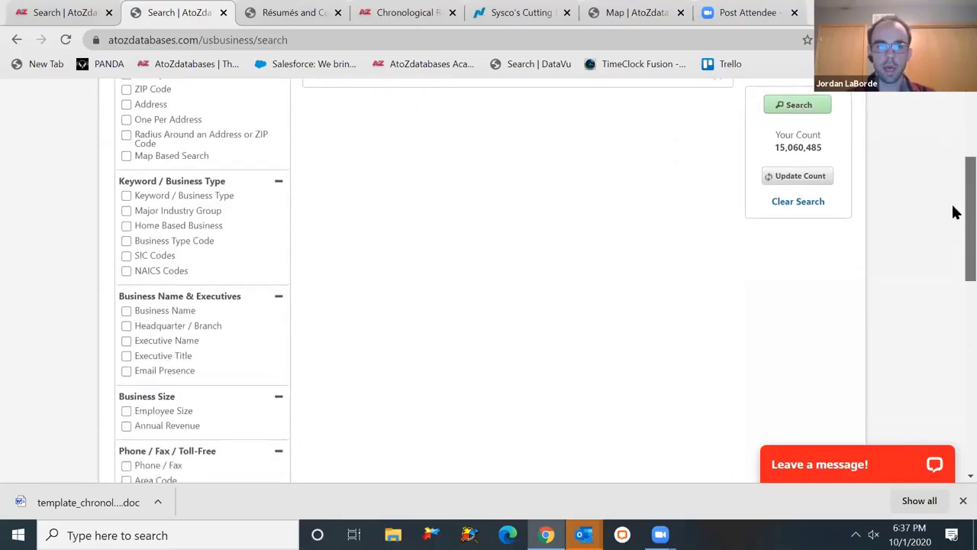
pyautogui.scroll(-2, 953, 229)
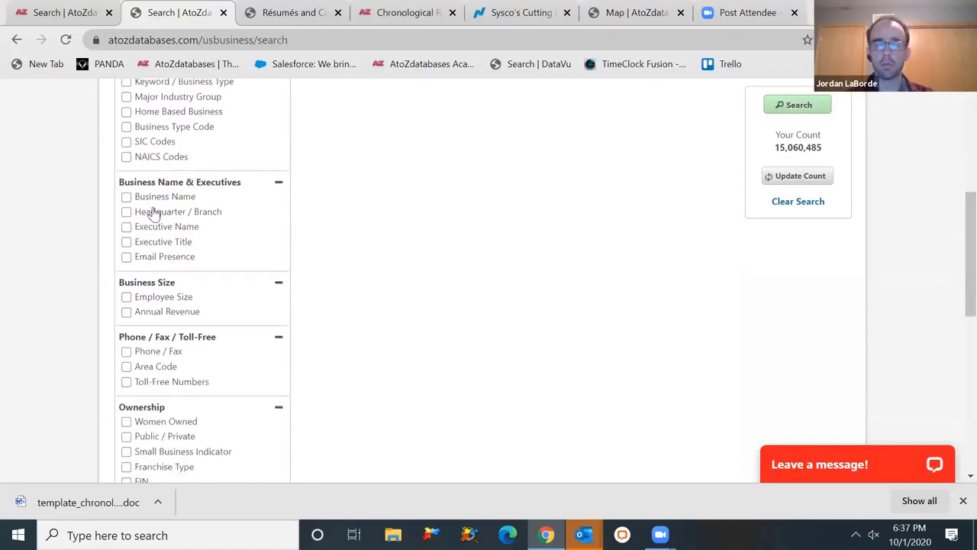
pyautogui.click(169, 248)
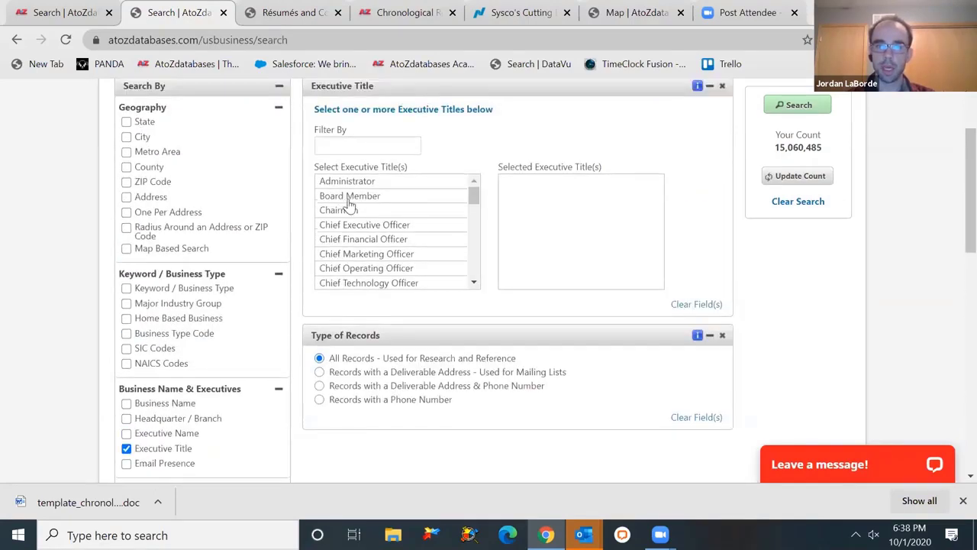
pyautogui.click(391, 184)
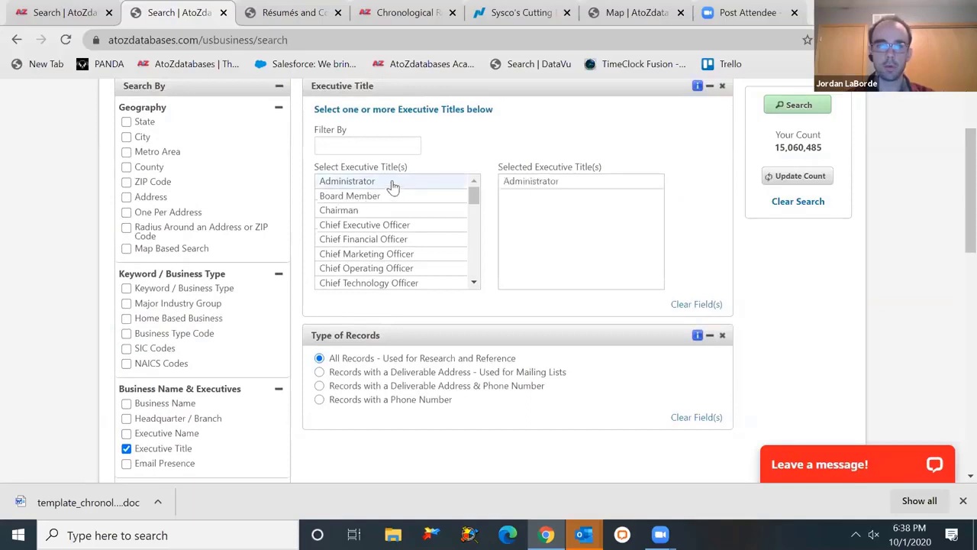
pyautogui.click(408, 228)
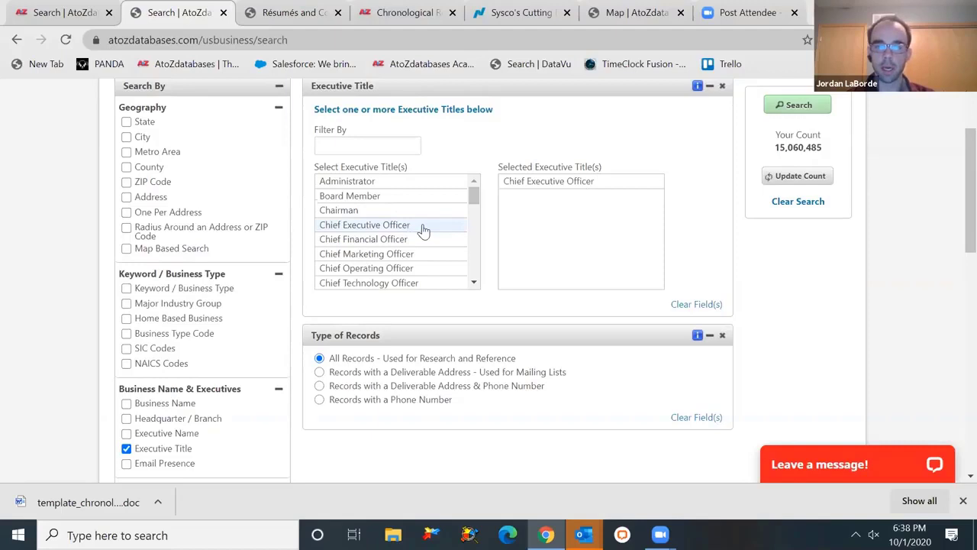
pyautogui.click(722, 85)
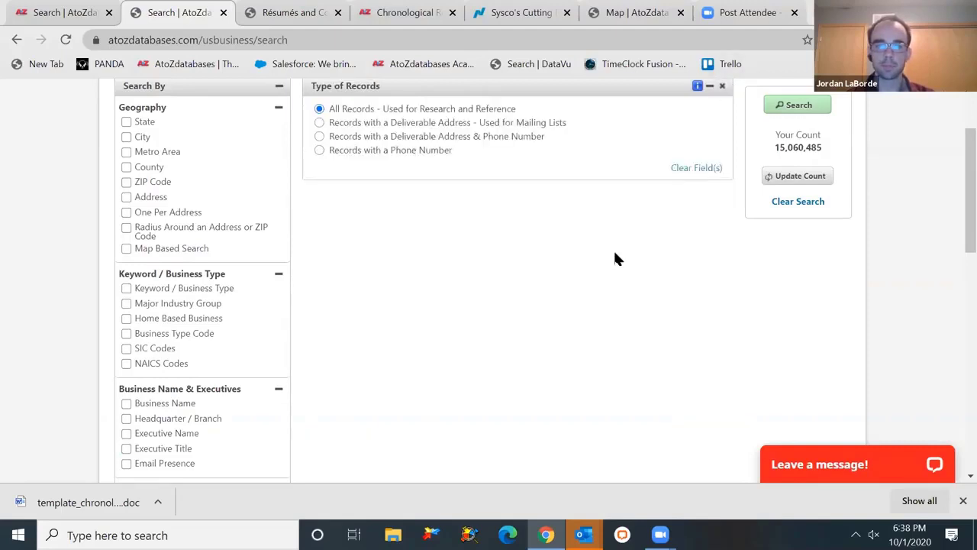
pyautogui.click(153, 463)
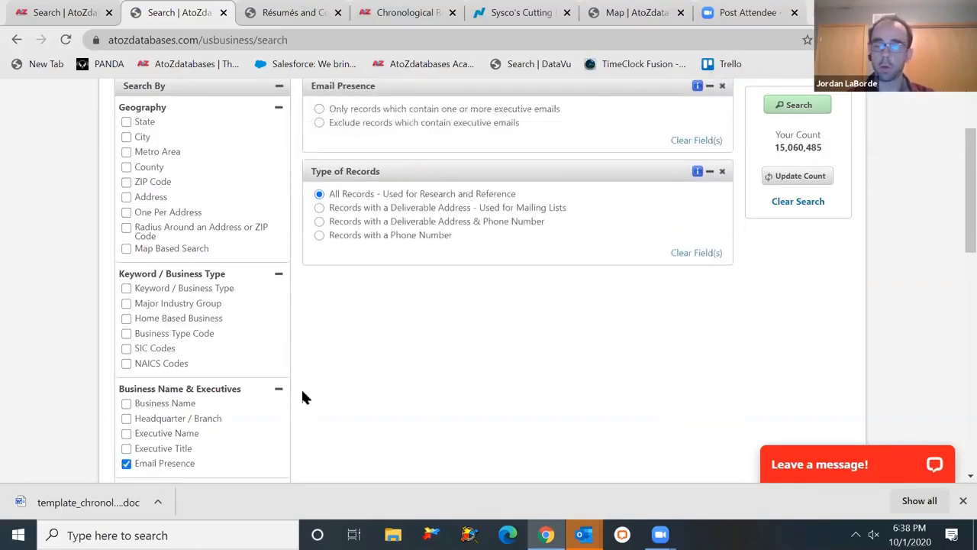
pyautogui.click(721, 87)
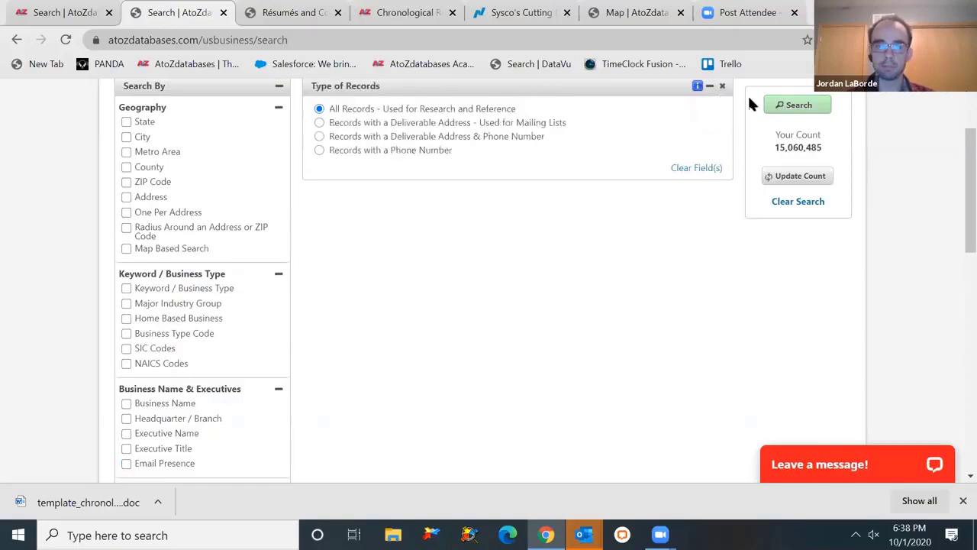
pyautogui.scroll(-3, 953, 249)
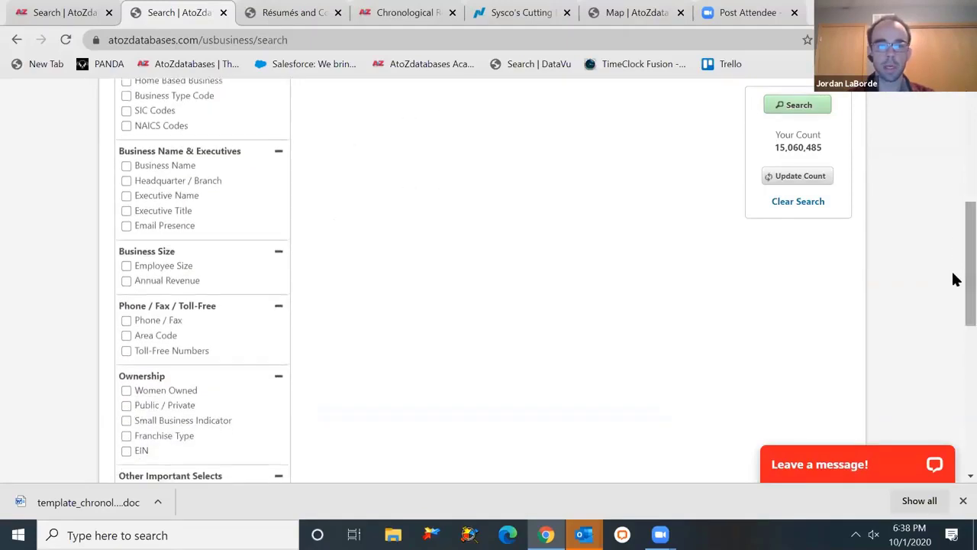
pyautogui.click(164, 267)
pyautogui.moveTo(953, 261); pyautogui.dragTo(954, 178)
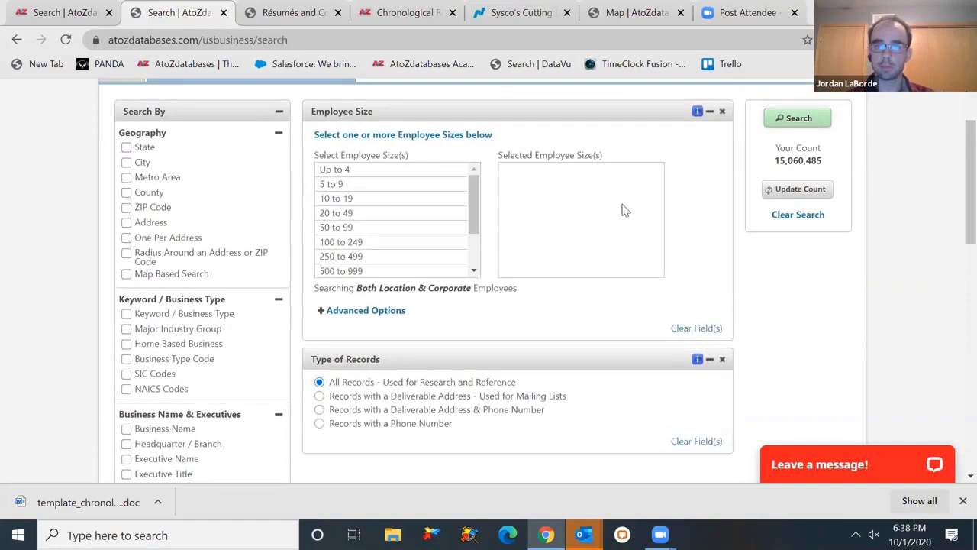
pyautogui.click(723, 115)
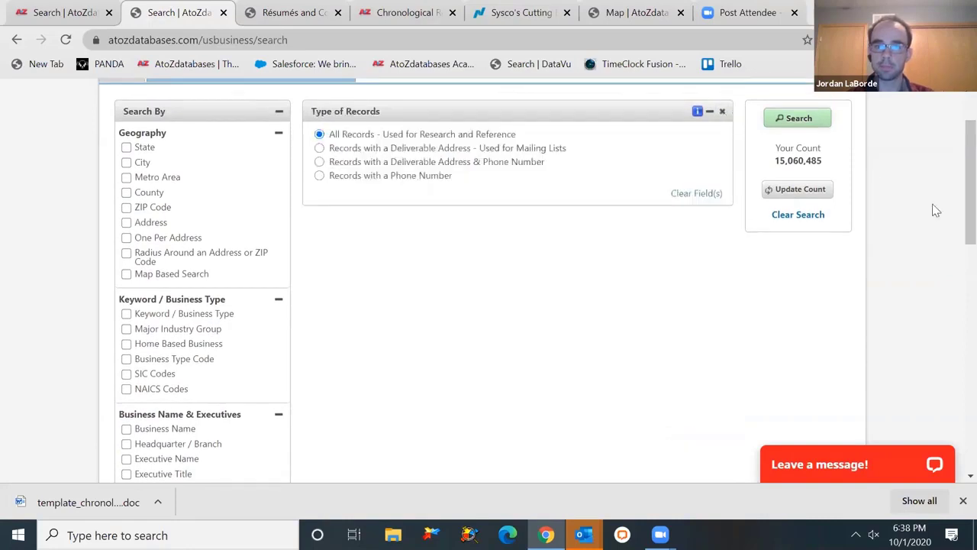
pyautogui.scroll(-3, 954, 229)
pyautogui.moveTo(954, 267); pyautogui.dragTo(954, 317)
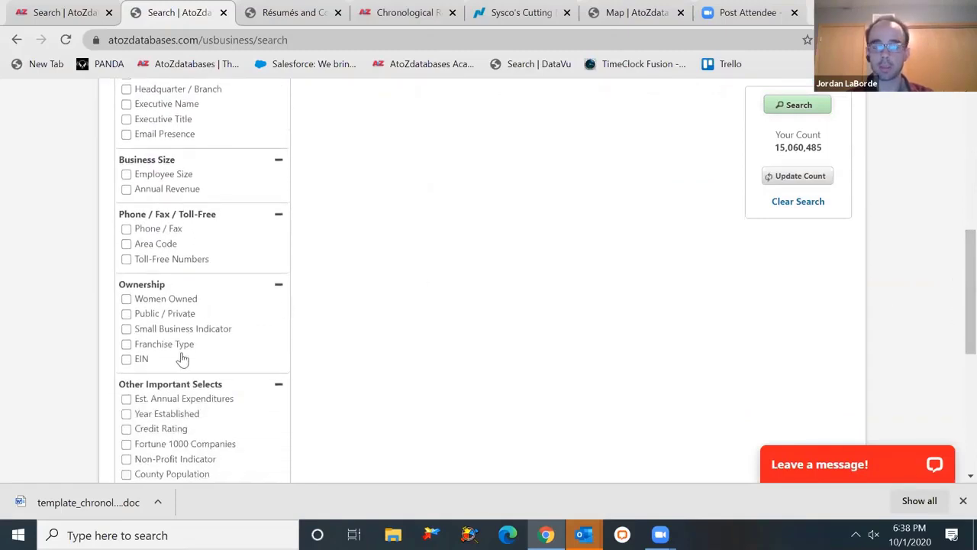
pyautogui.moveTo(953, 286); pyautogui.dragTo(956, 344)
pyautogui.click(169, 432)
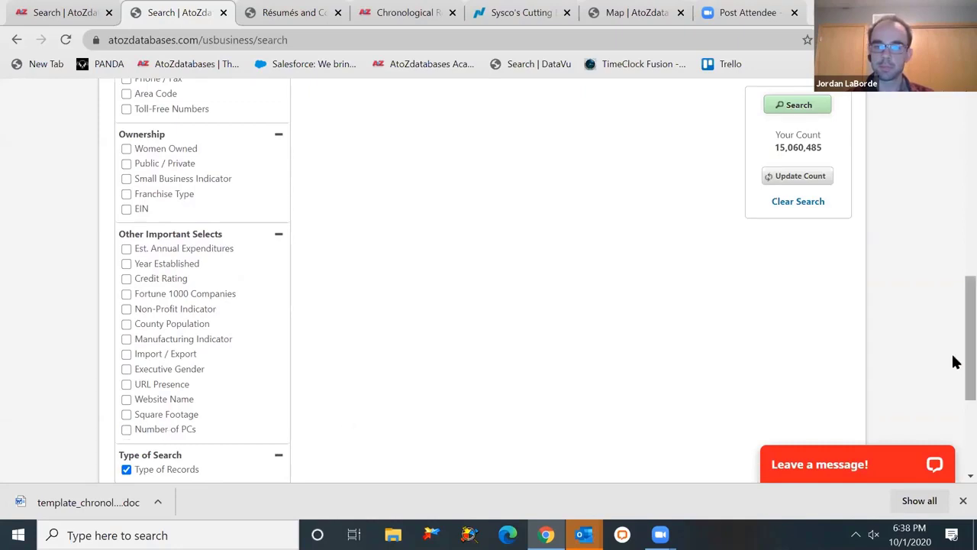
pyautogui.moveTo(953, 360); pyautogui.dragTo(955, 170)
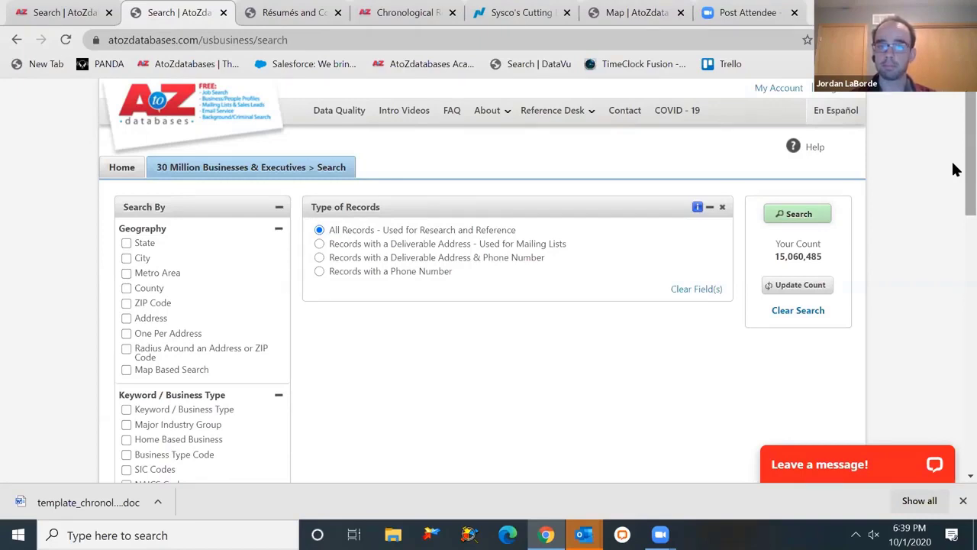
# - Add a State criterion set to Texas and update the record count
pyautogui.scroll(-1, 954, 205)
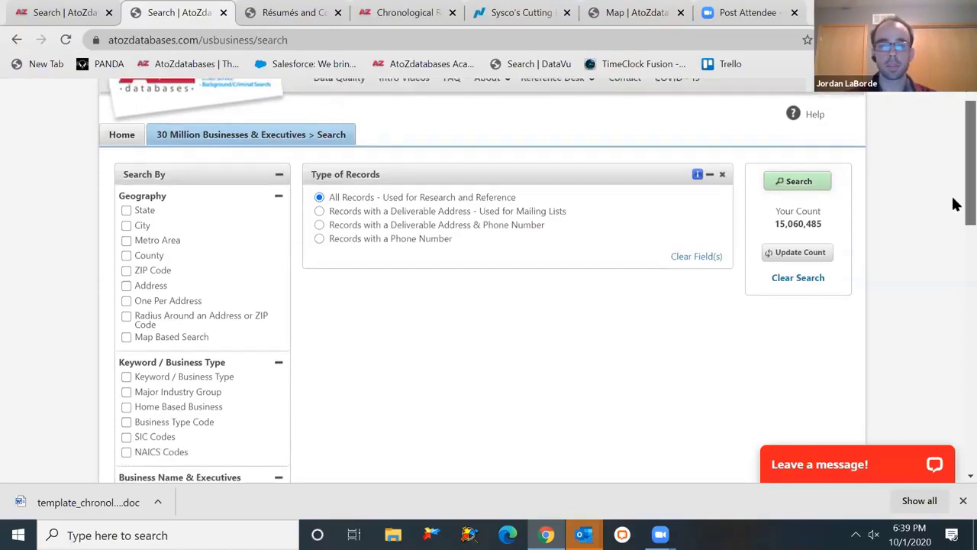
pyautogui.click(128, 205)
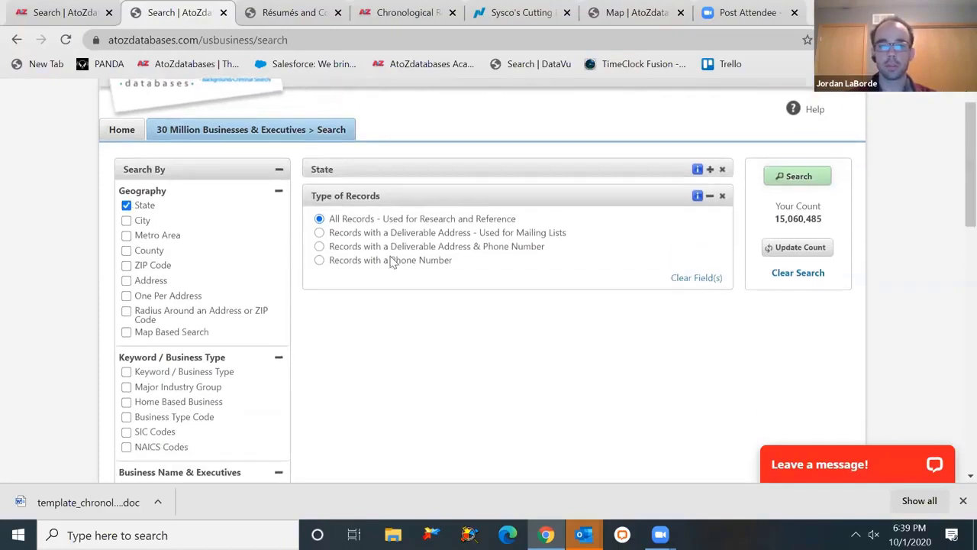
pyautogui.click(404, 209)
pyautogui.write('te')
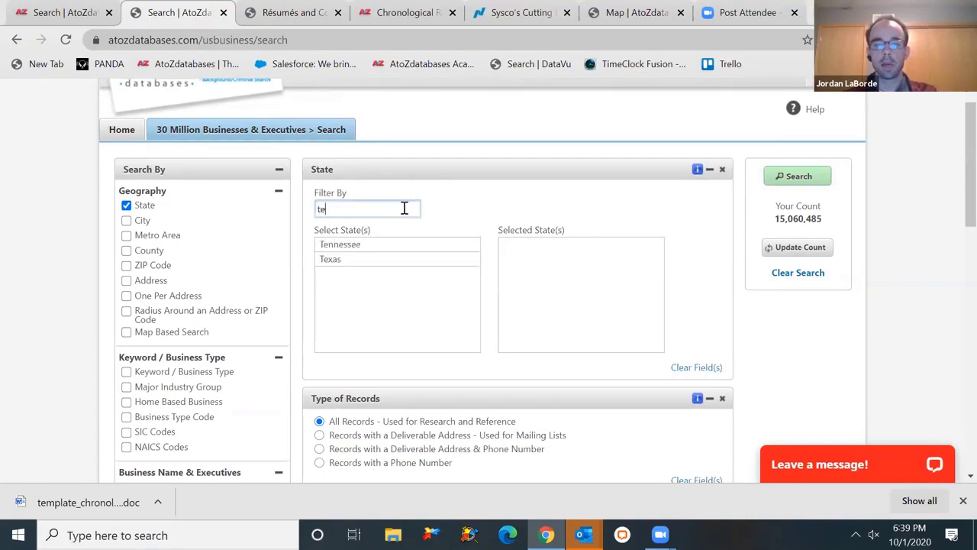
pyautogui.write('xas')
pyautogui.click(395, 252)
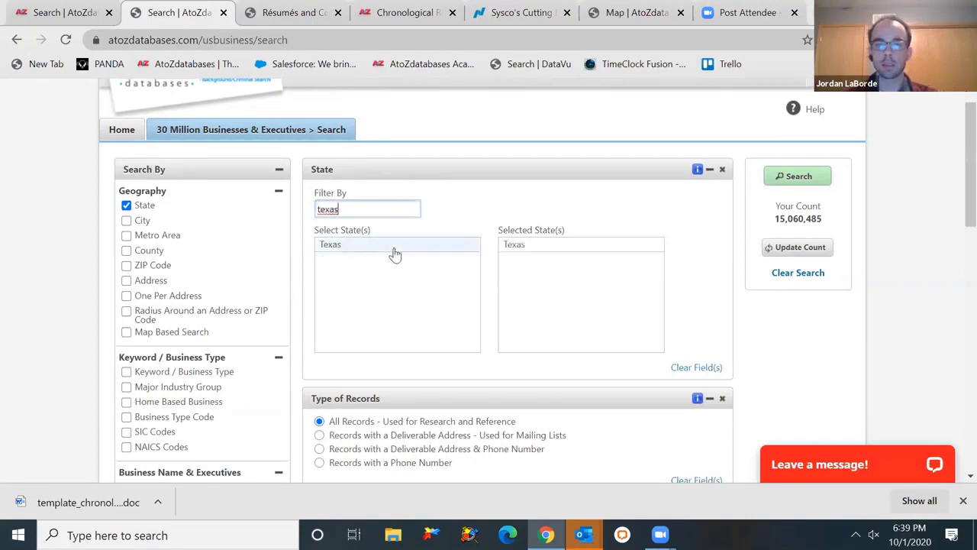
pyautogui.click(789, 250)
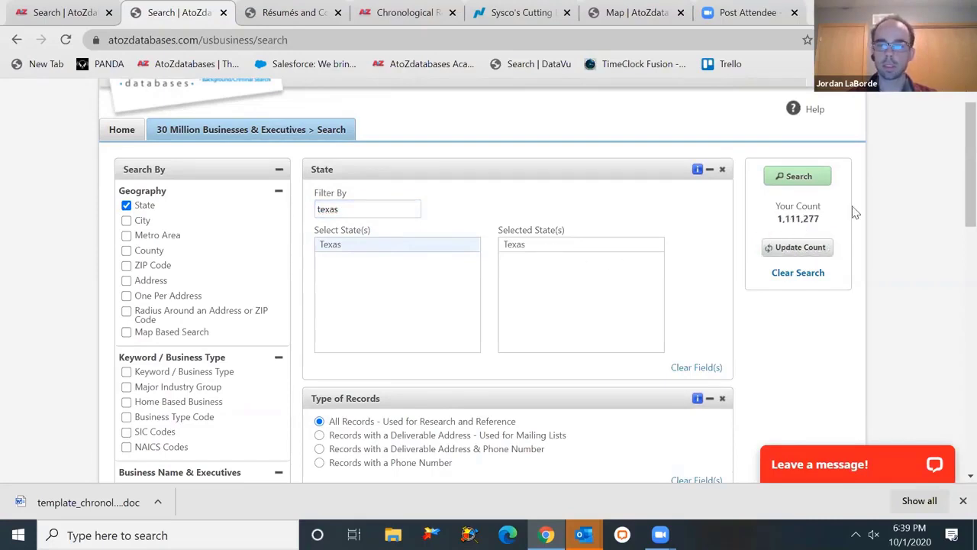
# - Add Major Industry Group Manufacturing (20-39) and update the count to 41,288
pyautogui.scroll(-1, 954, 183)
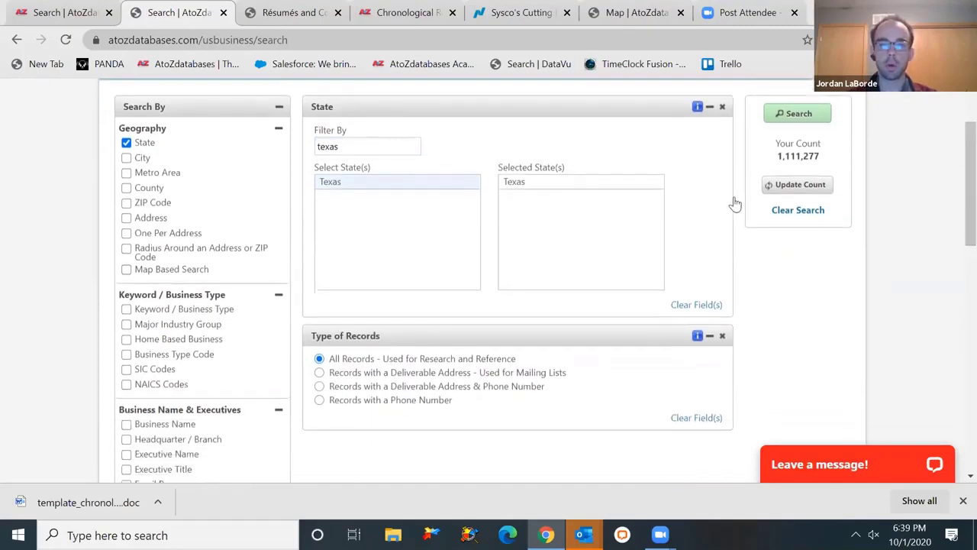
pyautogui.click(167, 325)
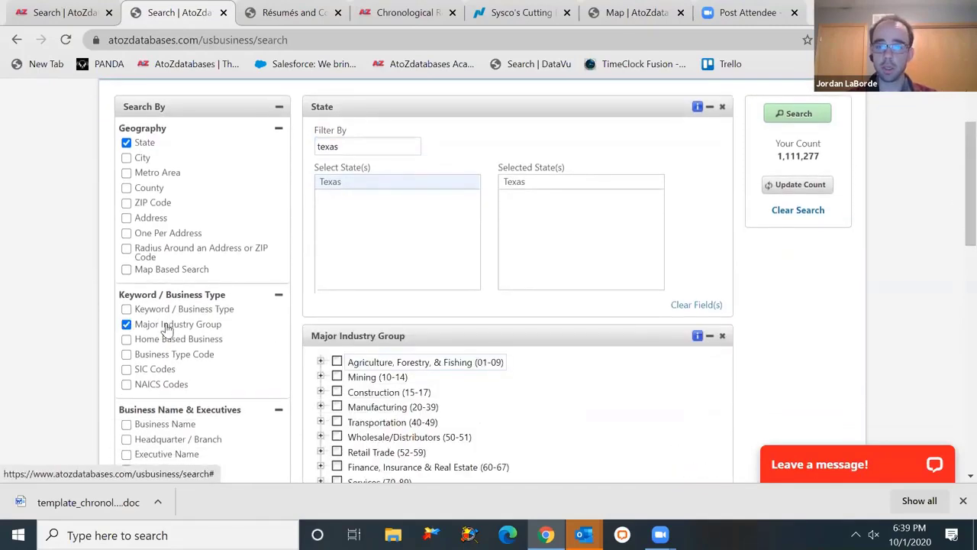
pyautogui.scroll(-1, 954, 229)
pyautogui.scroll(-1, 953, 244)
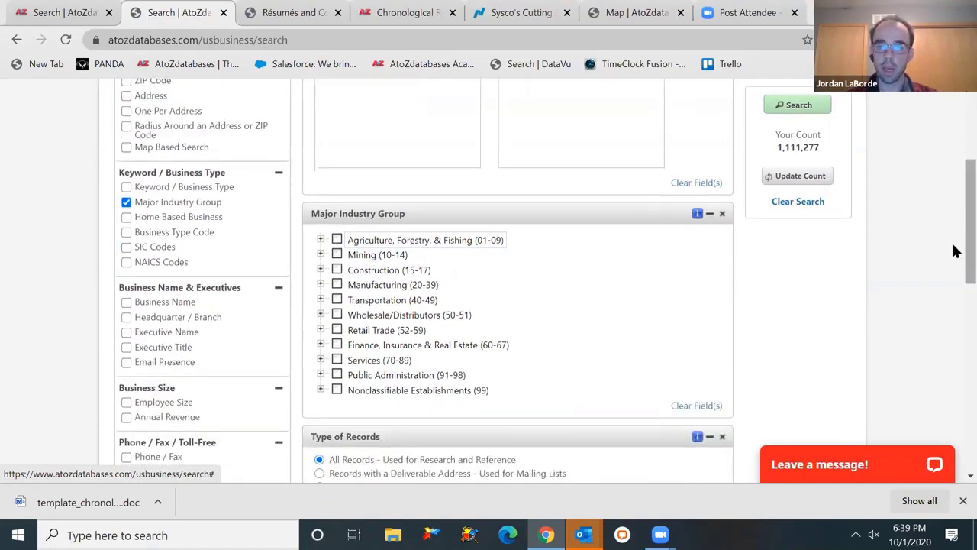
pyautogui.click(321, 284)
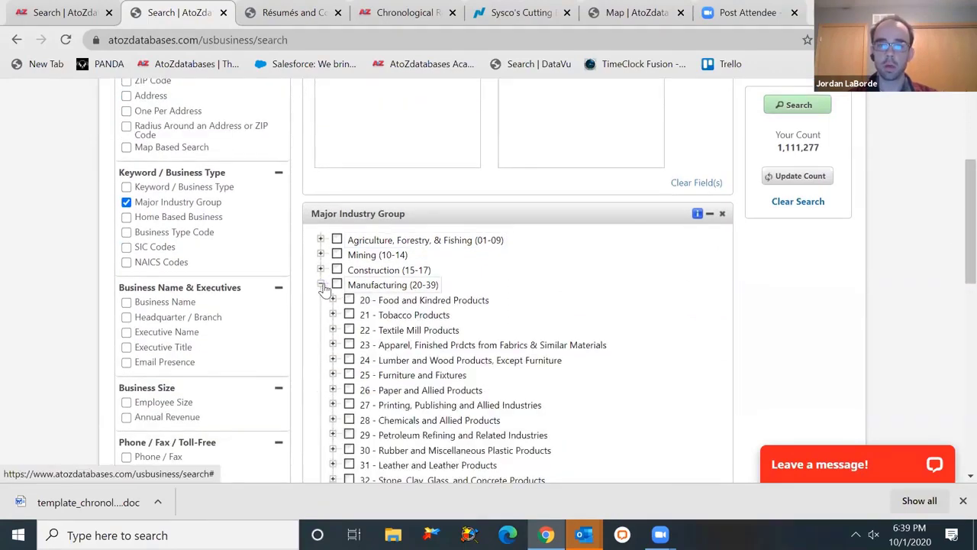
pyautogui.click(333, 331)
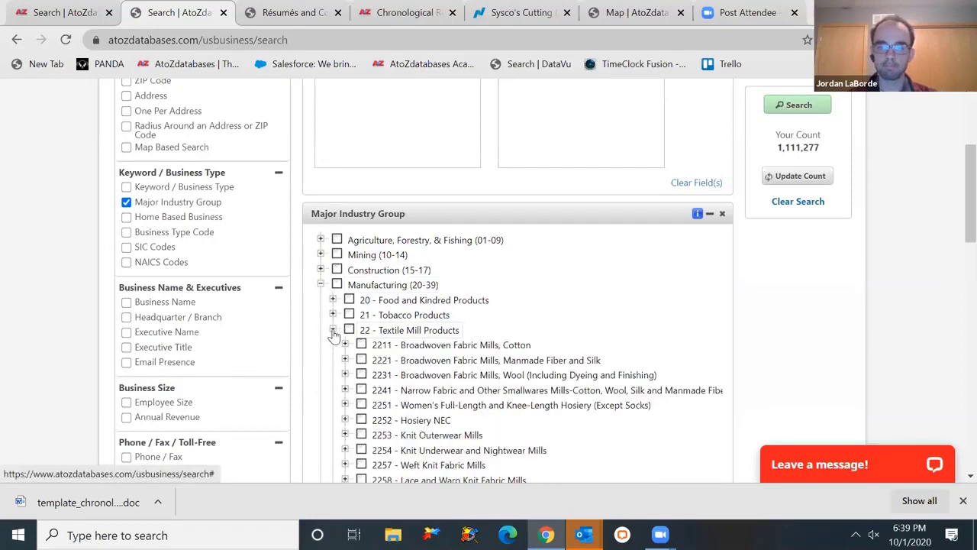
pyautogui.click(337, 284)
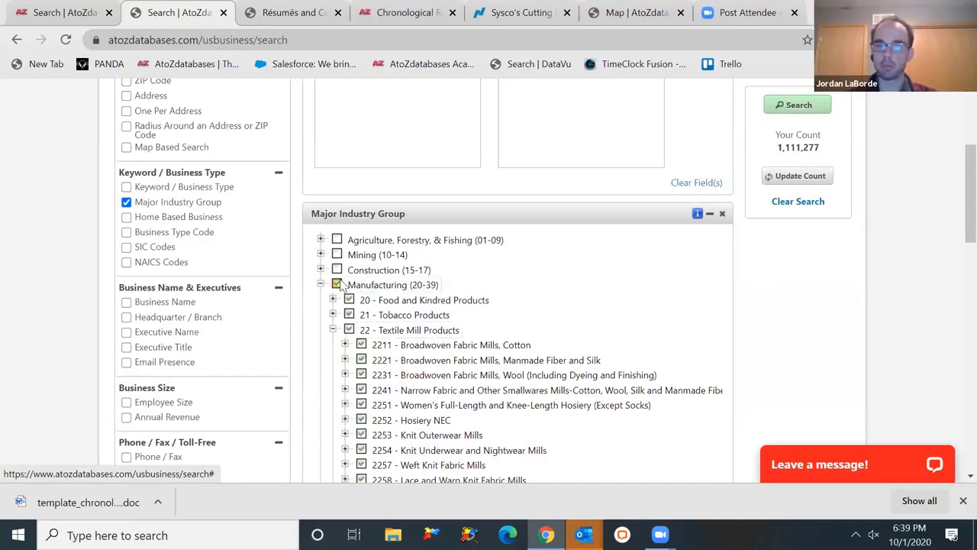
pyautogui.click(794, 178)
pyautogui.scroll(-1, 795, 183)
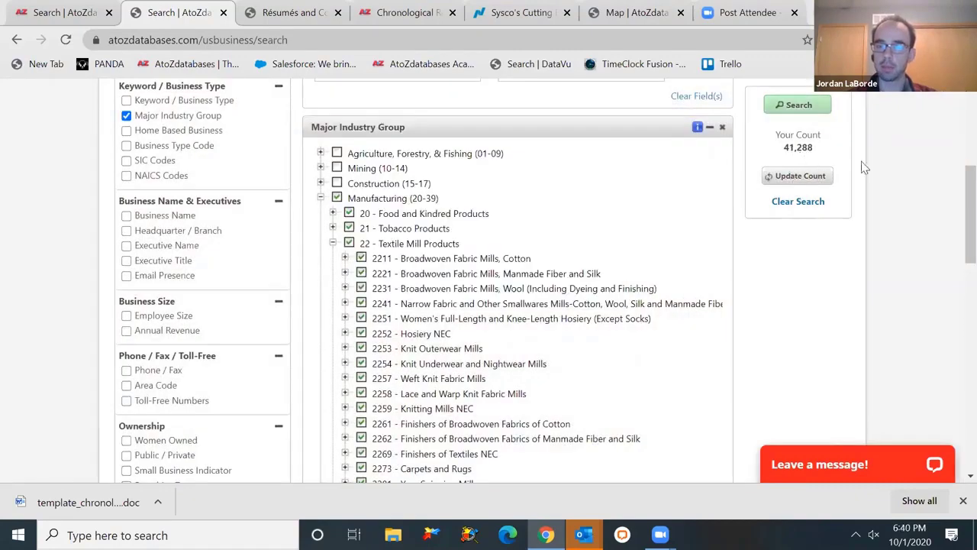
pyautogui.moveTo(954, 199); pyautogui.dragTo(954, 208)
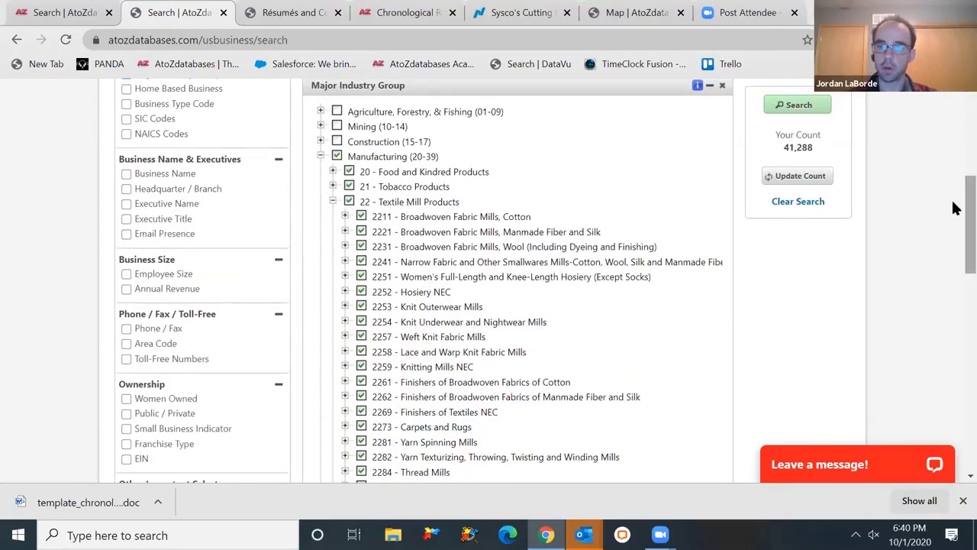
pyautogui.moveTo(954, 208); pyautogui.dragTo(954, 194)
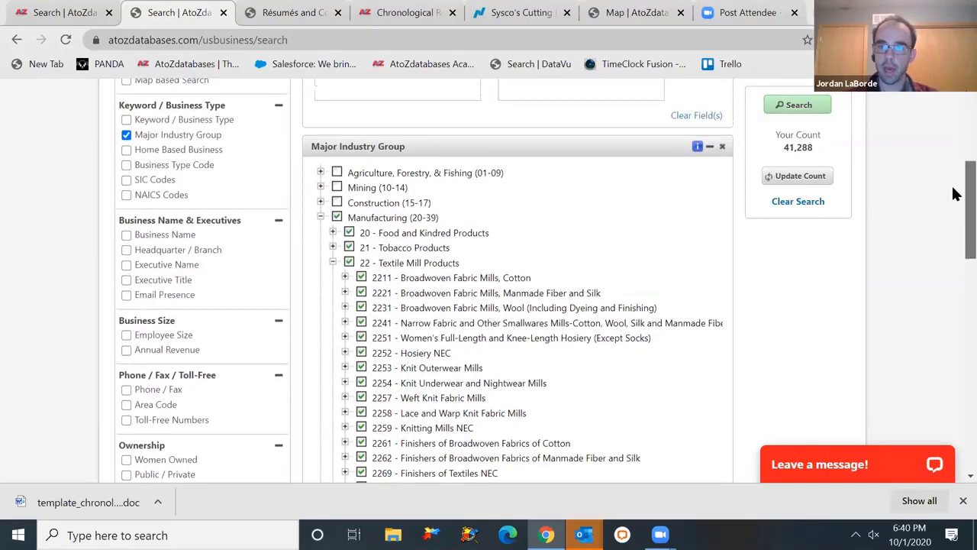
# - Run the search and show the results 100 records per page
pyautogui.click(775, 106)
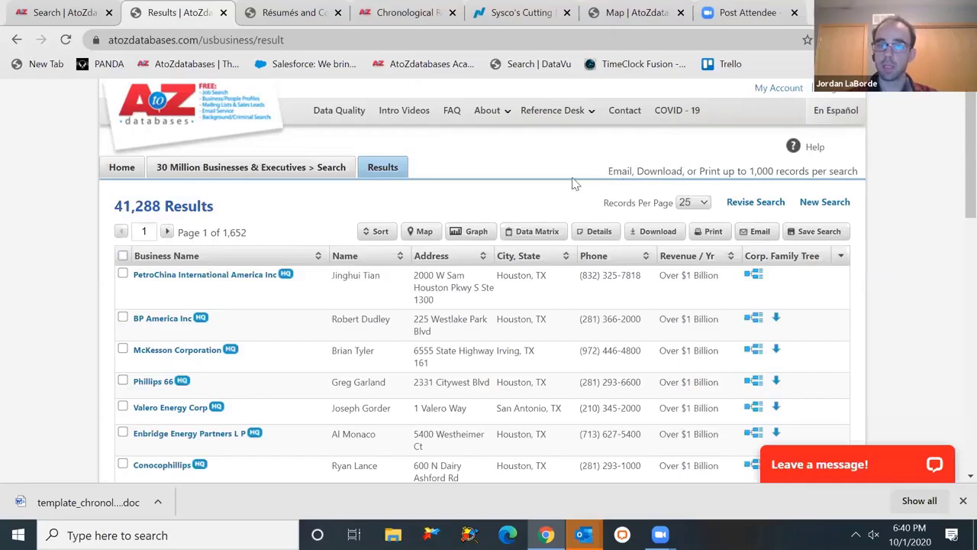
pyautogui.click(691, 203)
pyautogui.click(694, 239)
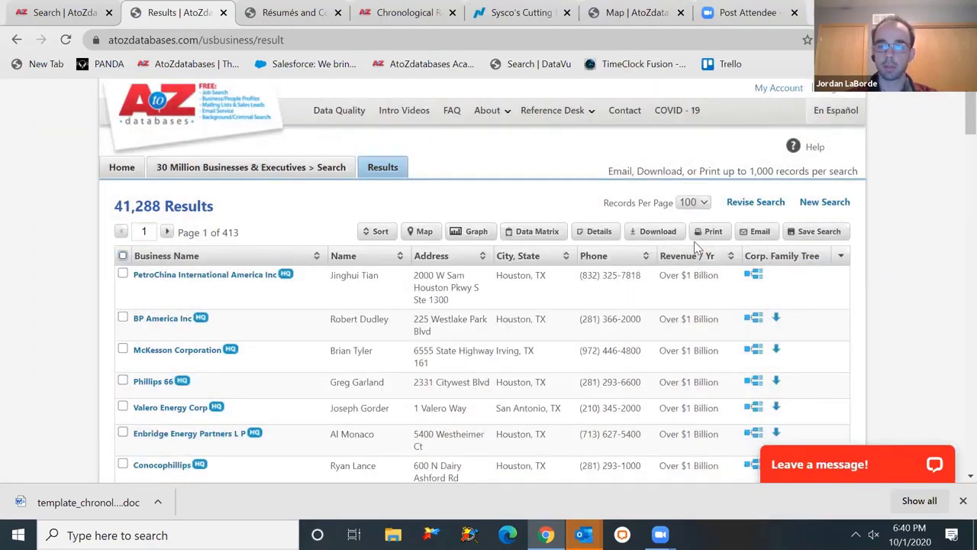
# - Select all records on page 1 and on page 2
pyautogui.click(122, 256)
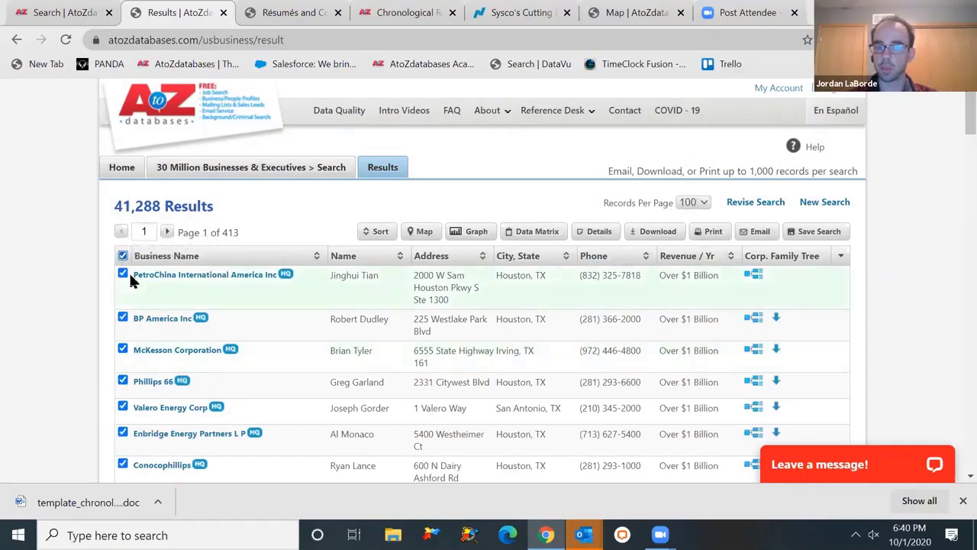
pyautogui.click(166, 232)
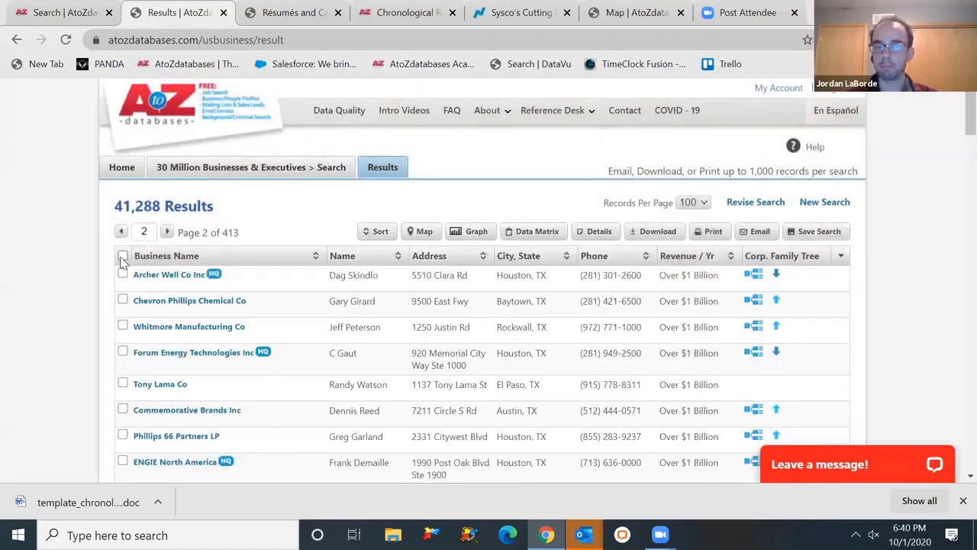
pyautogui.click(122, 257)
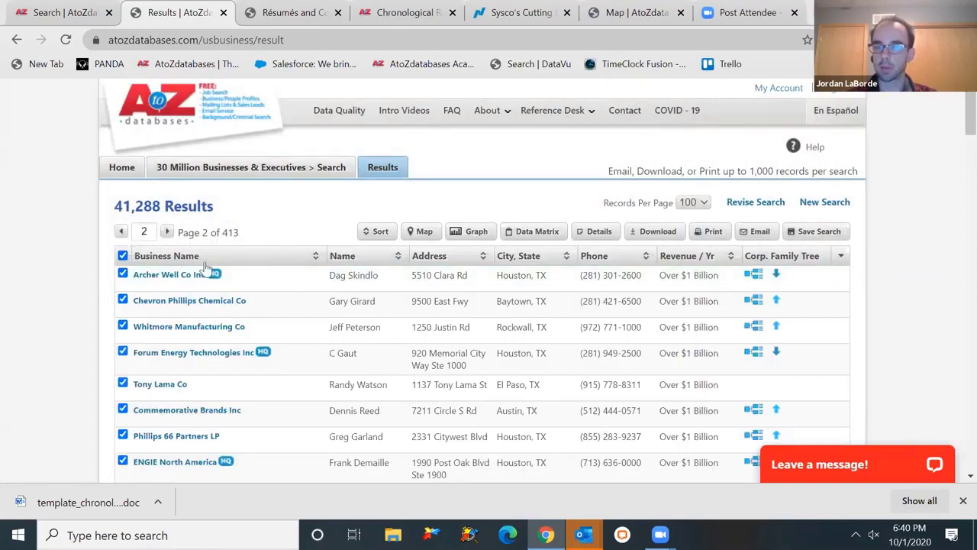
# - Open the download options for the selected records and choose the Custom level of detail
pyautogui.click(665, 231)
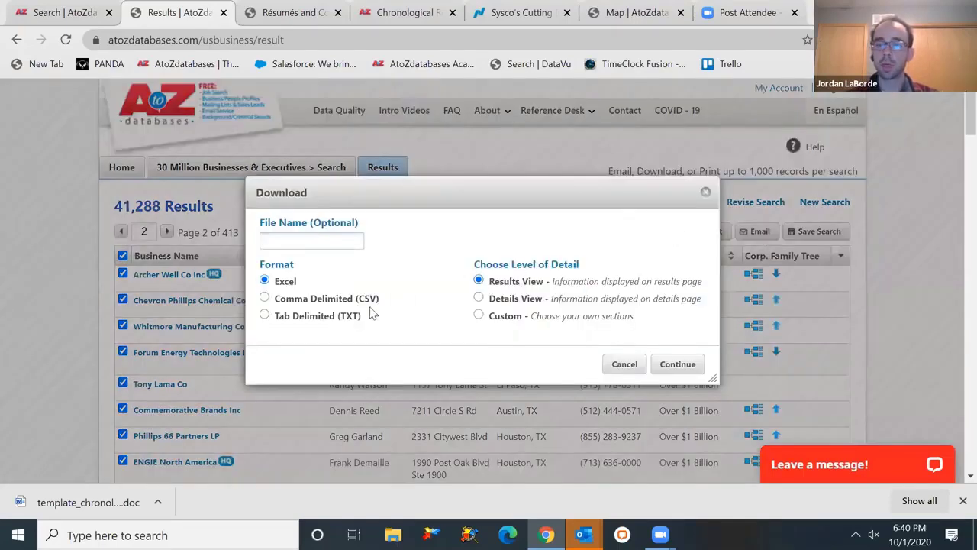
pyautogui.click(324, 320)
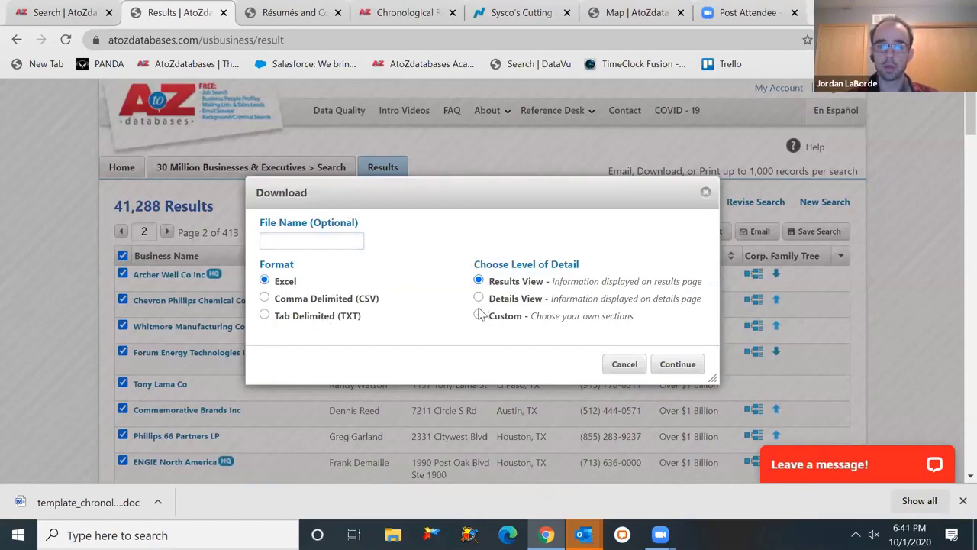
pyautogui.click(479, 316)
pyautogui.moveTo(464, 205); pyautogui.dragTo(467, 103)
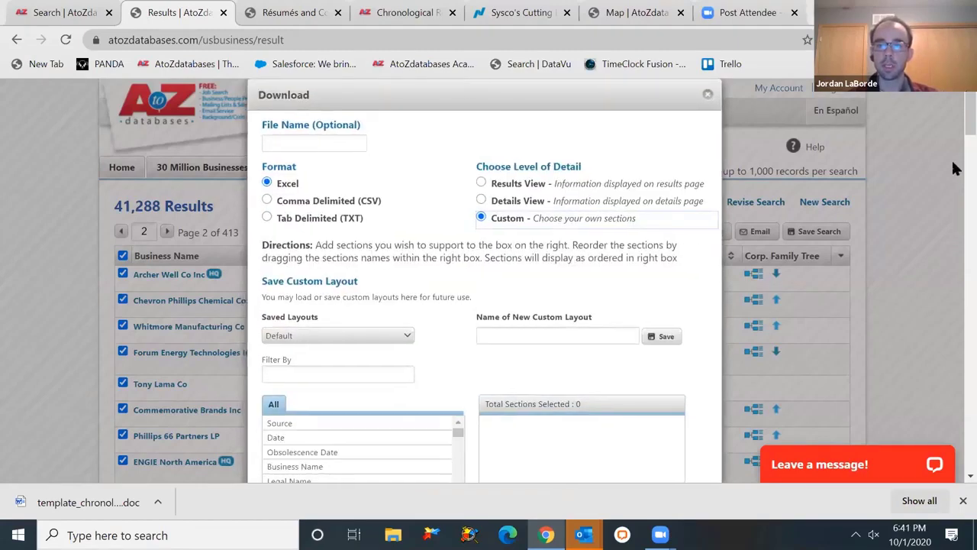
pyautogui.scroll(-2, 953, 135)
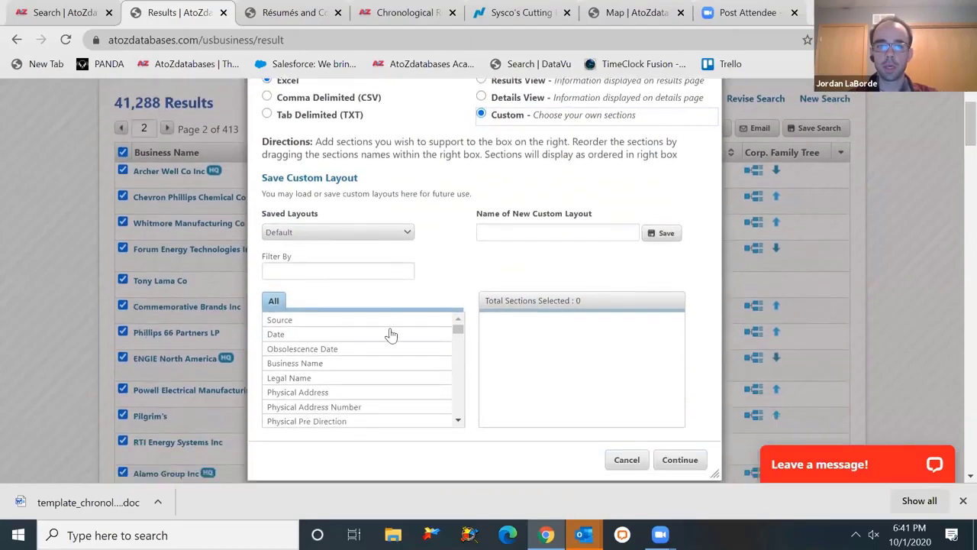
# - Add Source, Date, Business Name and Physical Address sections, moving Physical Address up
pyautogui.click(329, 270)
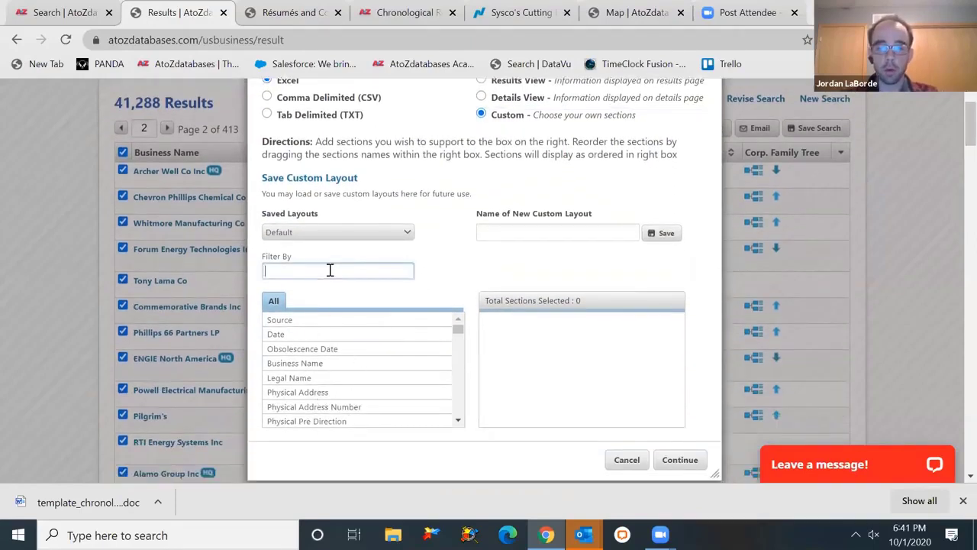
pyautogui.write('exec')
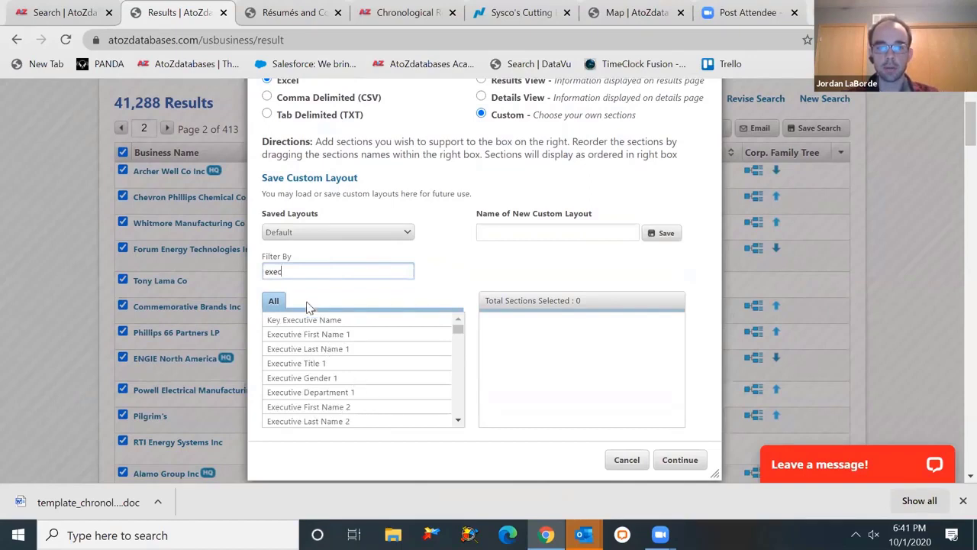
pyautogui.press('BackSpace')
pyautogui.press('BackSpace')
pyautogui.press('BackSpace')
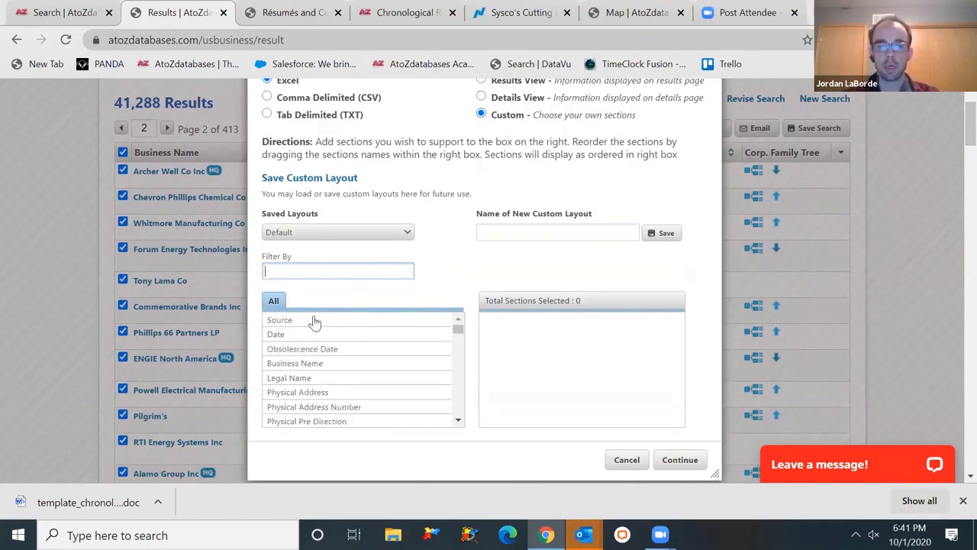
pyautogui.click(310, 320)
pyautogui.click(316, 336)
pyautogui.click(319, 363)
pyautogui.click(320, 391)
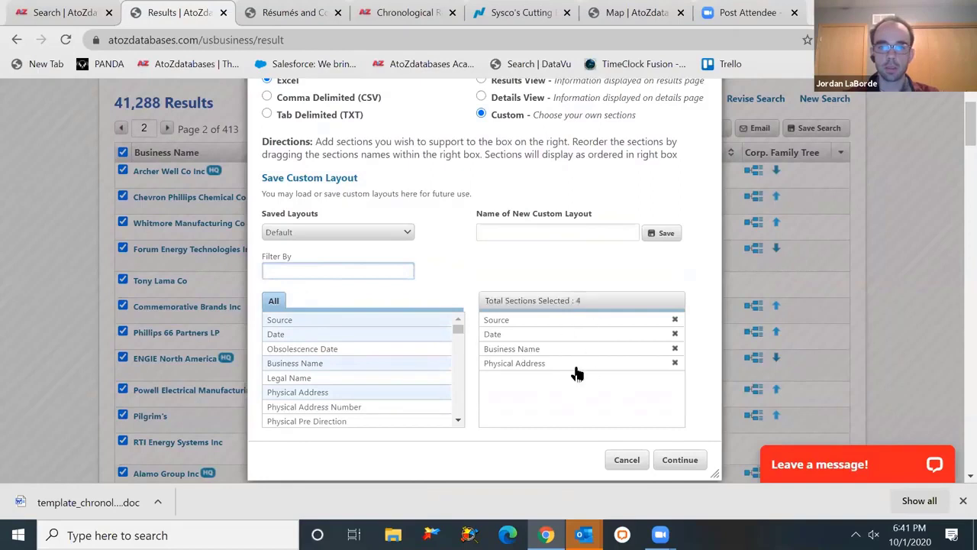
pyautogui.moveTo(576, 371); pyautogui.dragTo(552, 320)
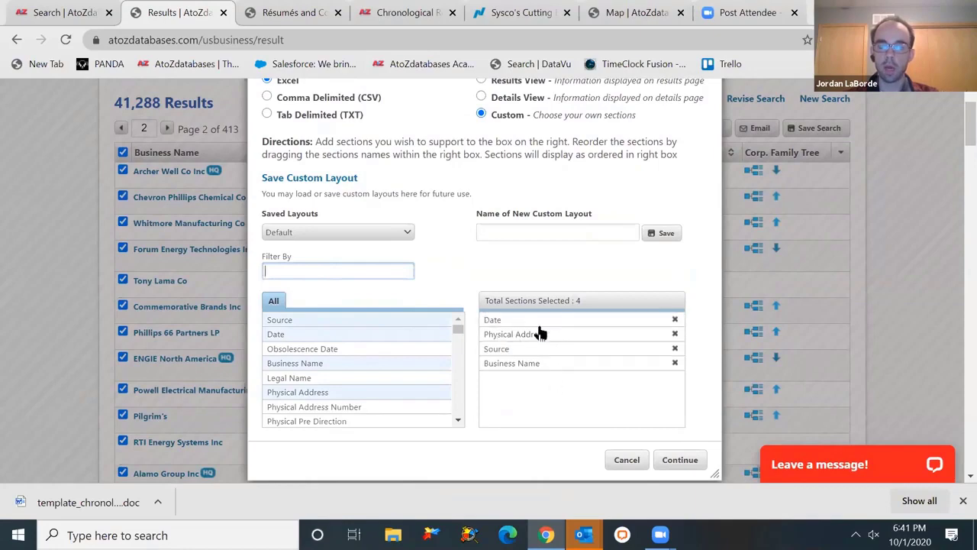
# - Download the custom-layout records, review them in Excel, then minimize Excel
pyautogui.click(685, 460)
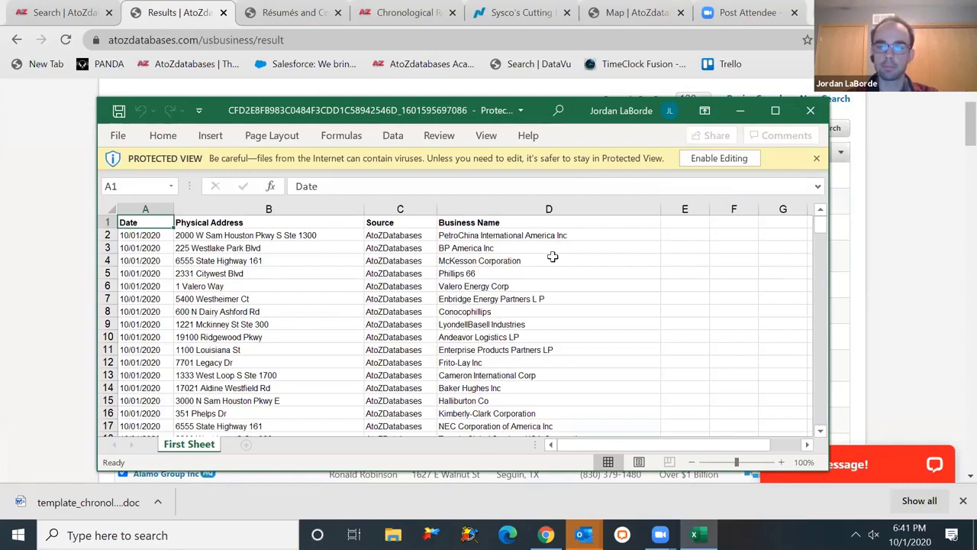
pyautogui.click(738, 111)
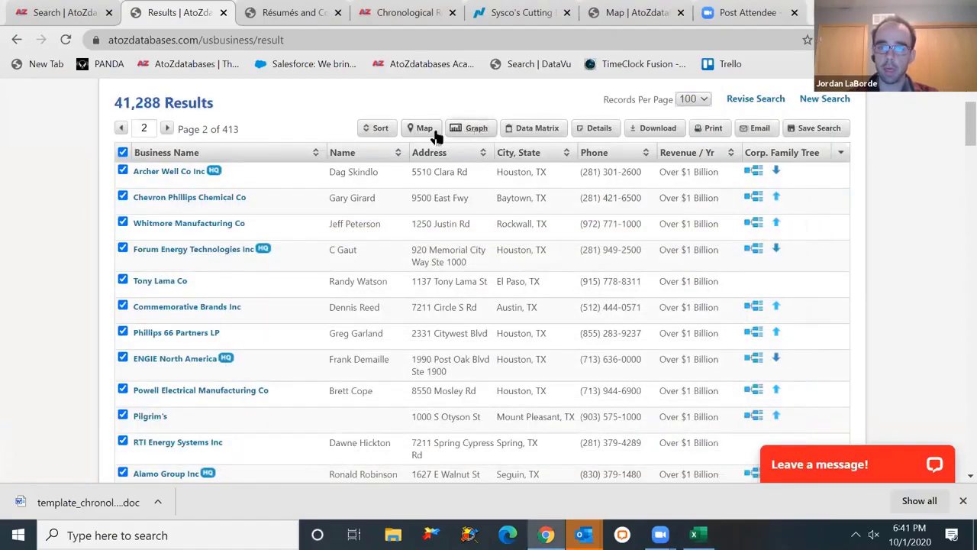
# - Show the results on a map in satellite view, zoomed in to Bulverde
pyautogui.click(427, 133)
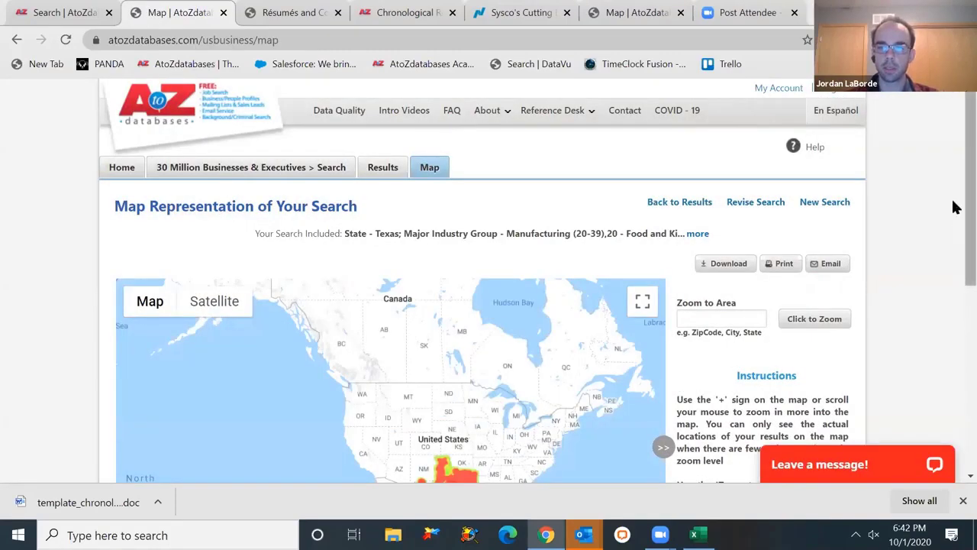
pyautogui.moveTo(954, 206); pyautogui.dragTo(954, 281)
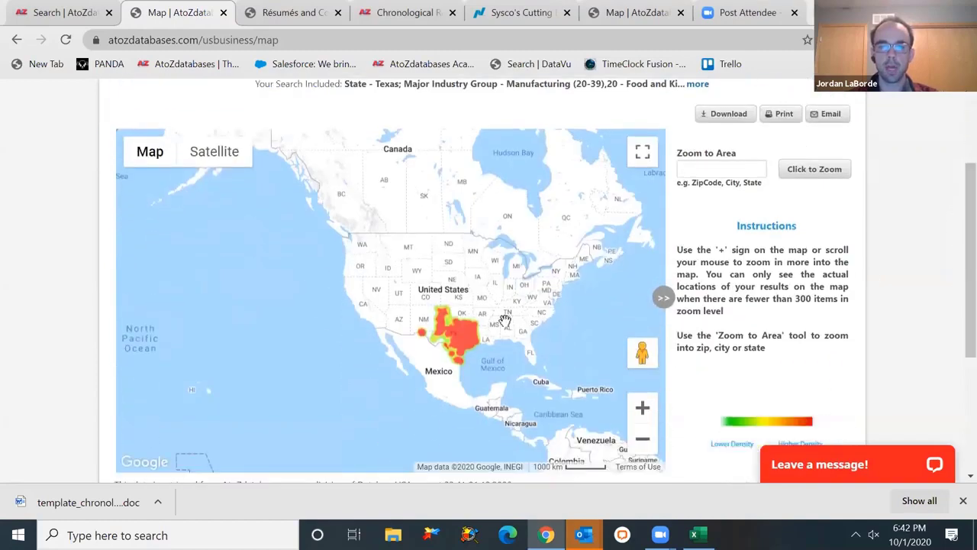
pyautogui.scroll(1, 447, 334)
pyautogui.scroll(2, 447, 334)
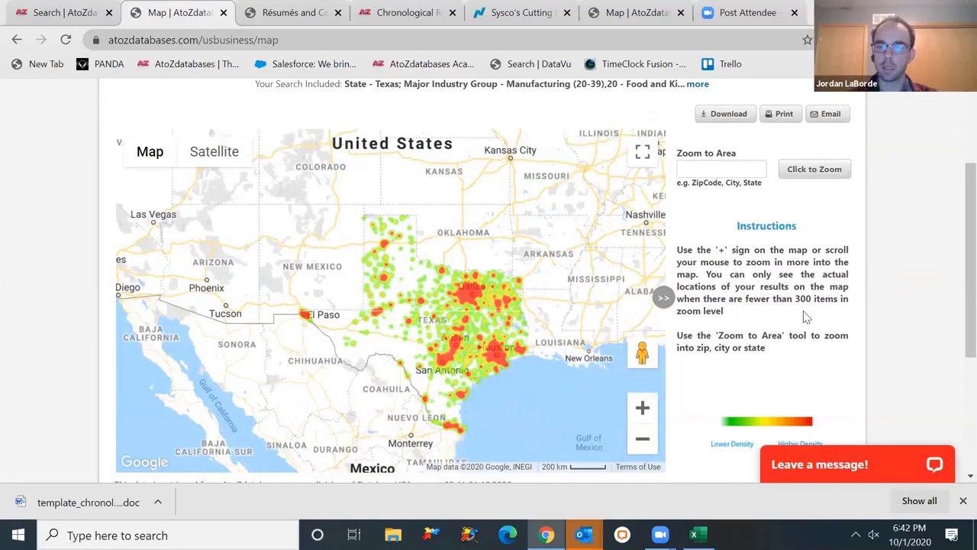
pyautogui.scroll(-1, 953, 317)
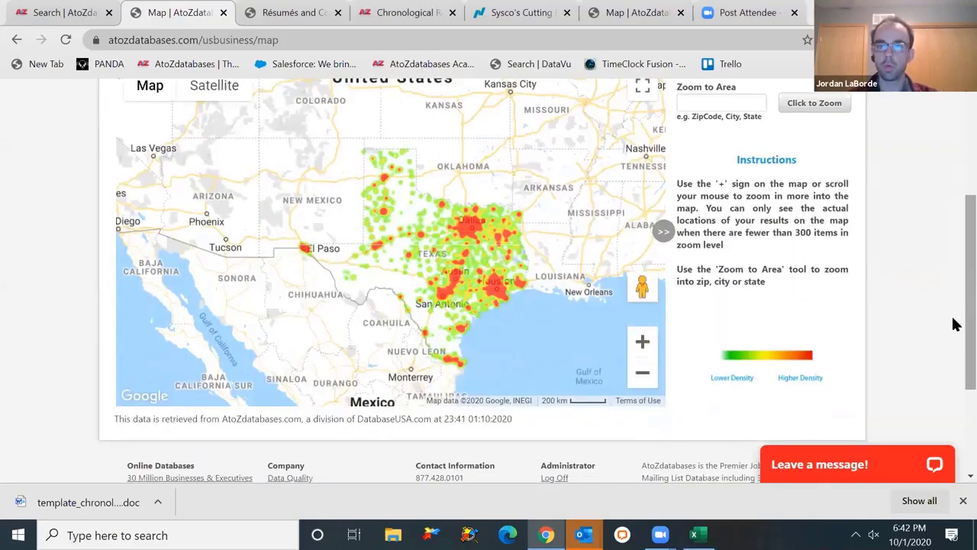
pyautogui.scroll(1, 953, 317)
pyautogui.moveTo(162, 124)
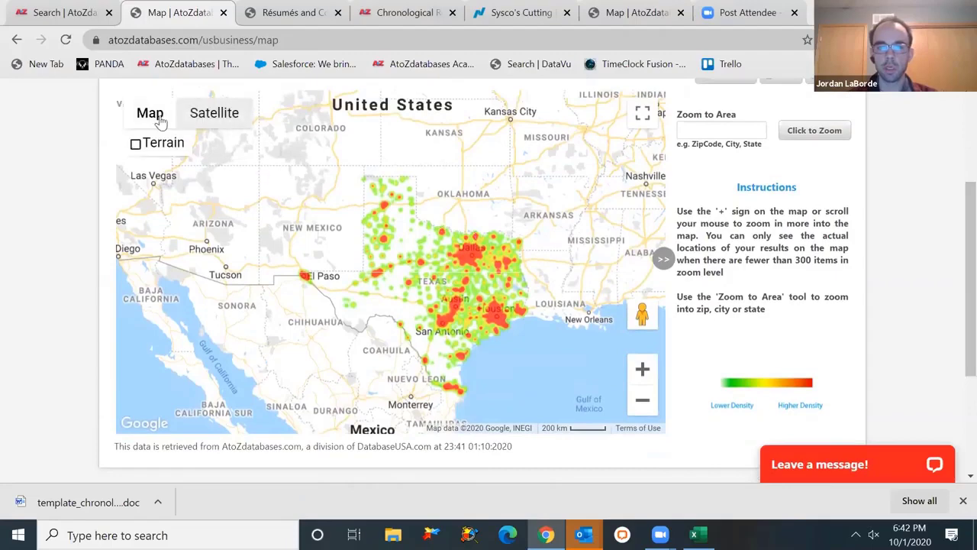
pyautogui.click(214, 112)
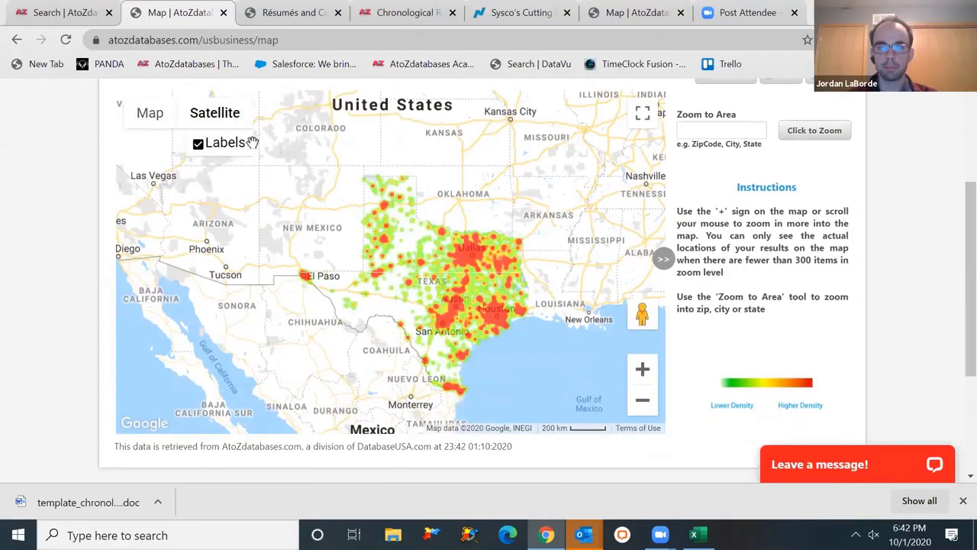
pyautogui.scroll(1, 455, 286)
pyautogui.scroll(3, 455, 286)
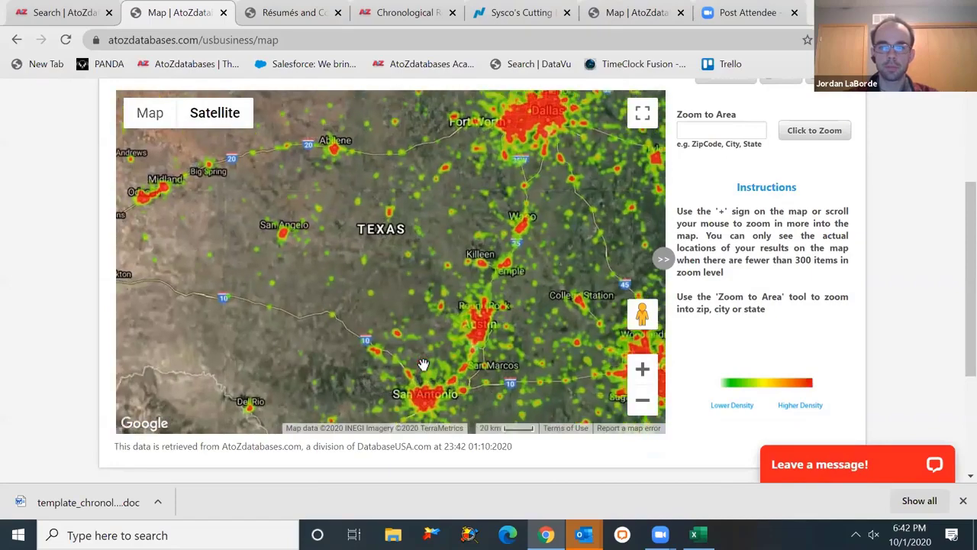
pyautogui.scroll(1, 424, 359)
pyautogui.scroll(1, 424, 353)
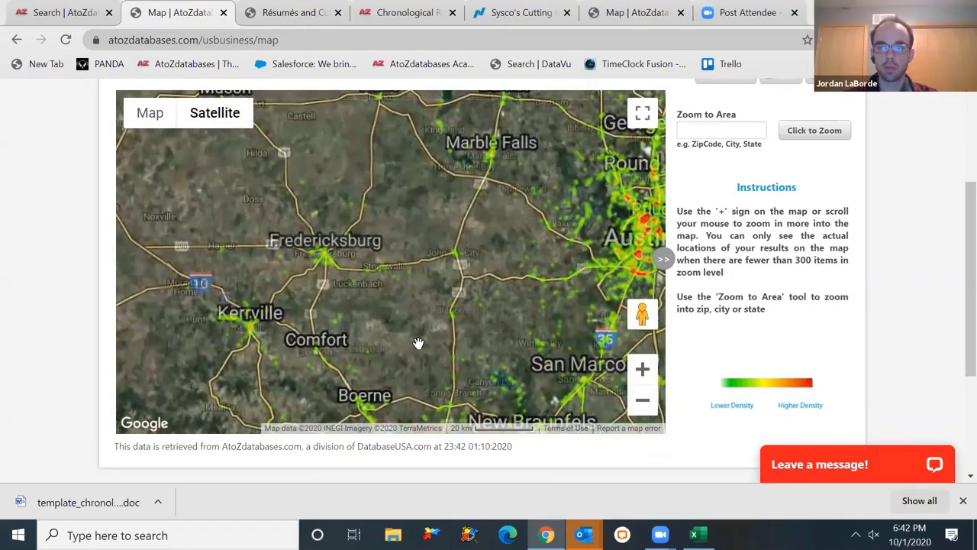
pyautogui.scroll(1, 437, 327)
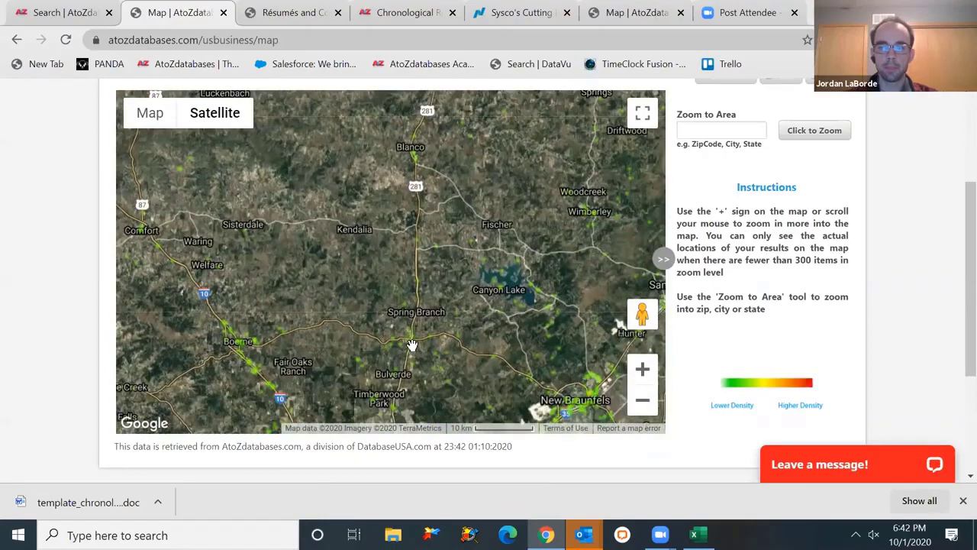
pyautogui.scroll(1, 410, 348)
# - View Bulverde business details like Pro Line Industries, zoom out over central Texas, return to results
pyautogui.click(413, 362)
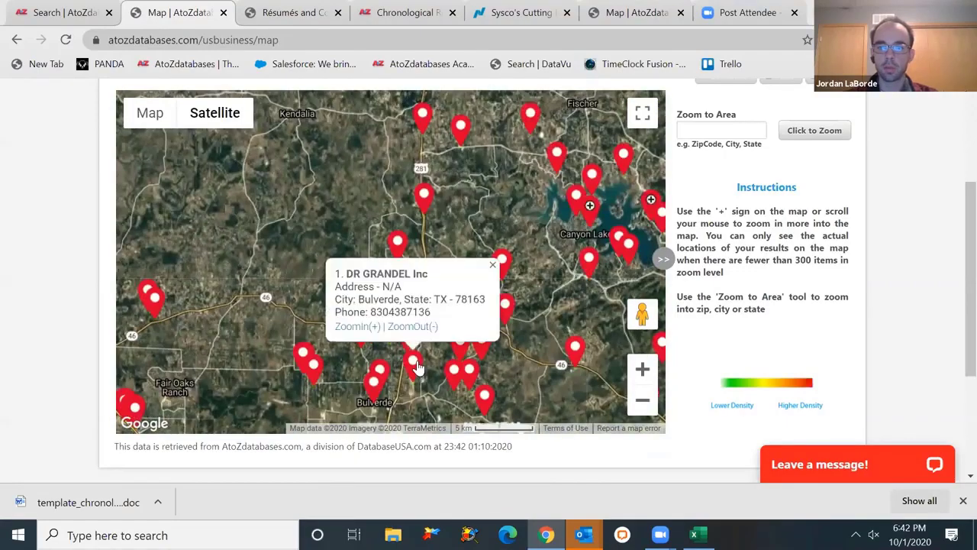
pyautogui.click(454, 371)
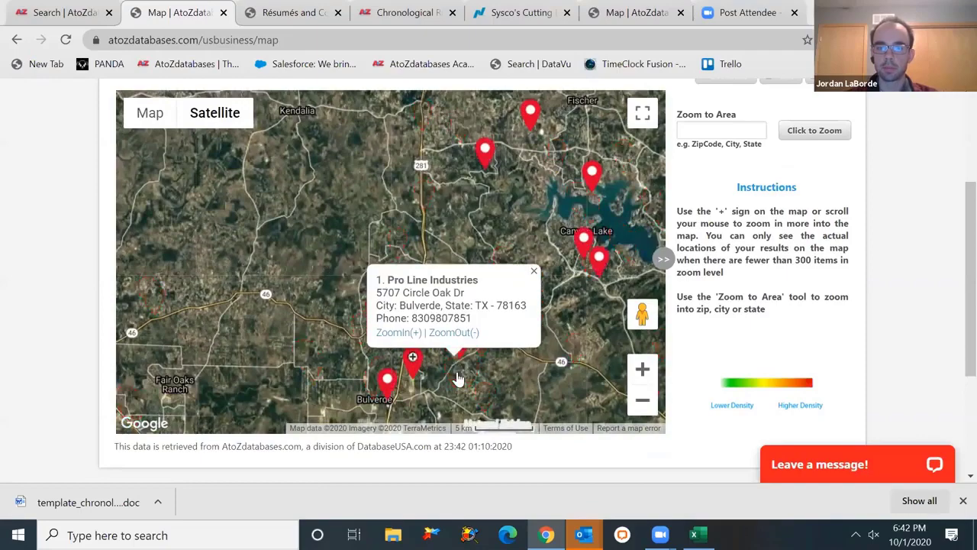
pyautogui.click(533, 270)
pyautogui.scroll(-1, 892, 294)
pyautogui.scroll(2, 953, 212)
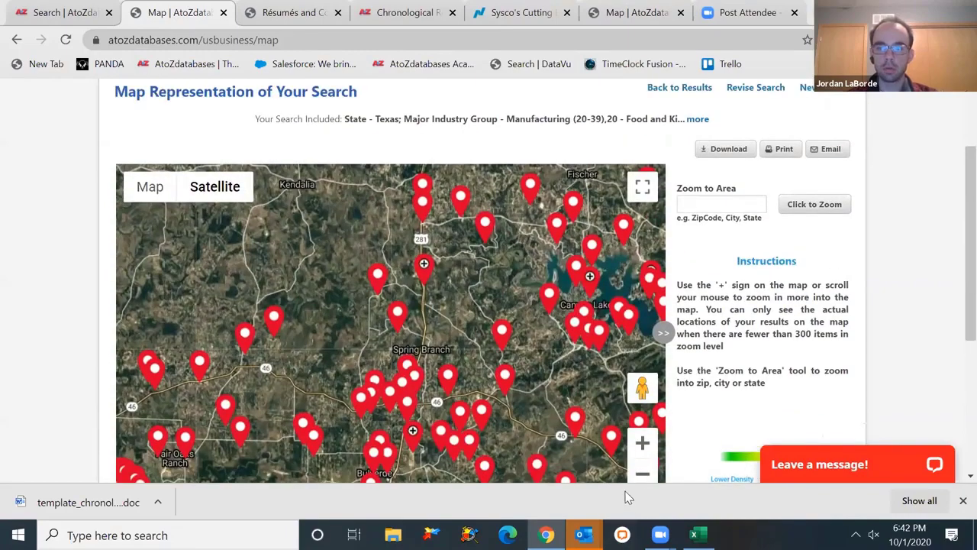
pyautogui.click(644, 476)
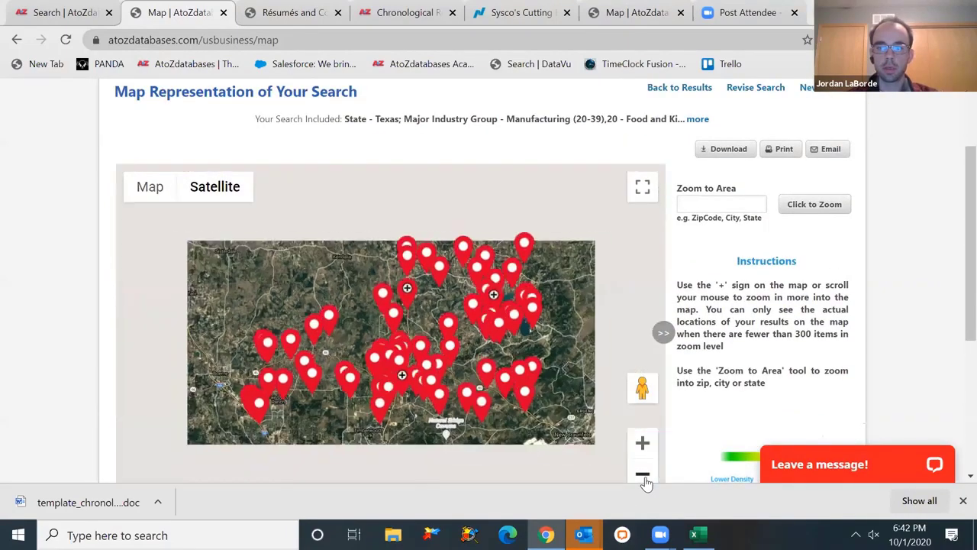
pyautogui.click(643, 476)
pyautogui.click(643, 477)
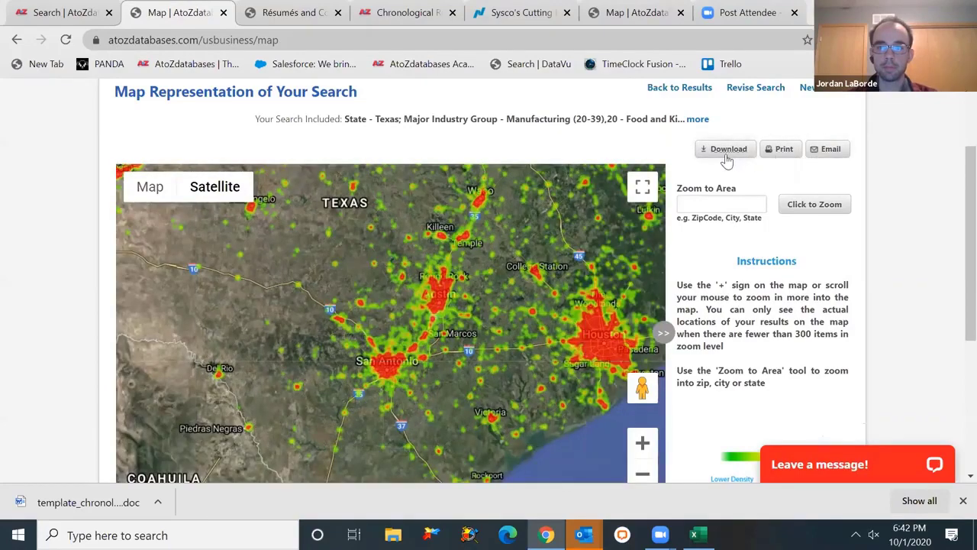
pyautogui.click(682, 97)
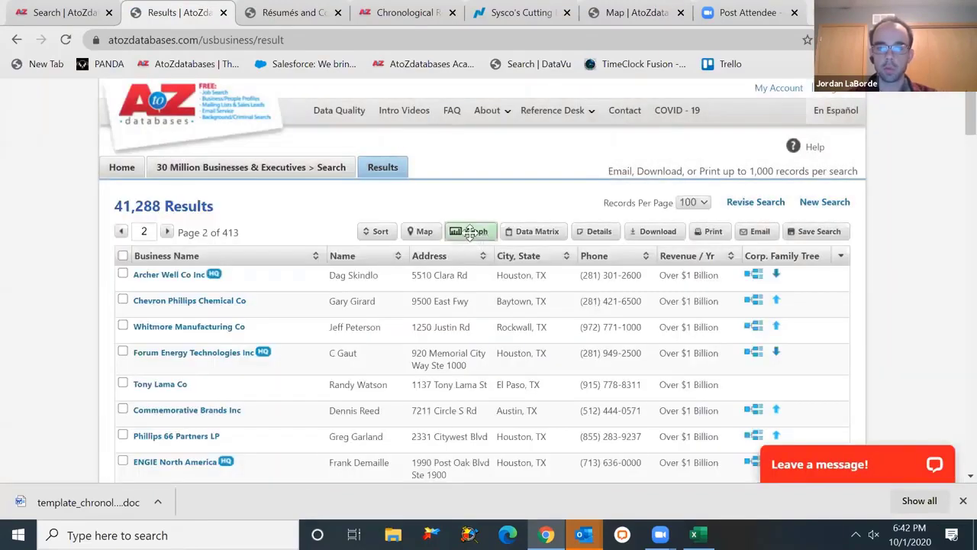
# - Open the graph view and show the revenue breakdown as a bar chart
pyautogui.click(471, 232)
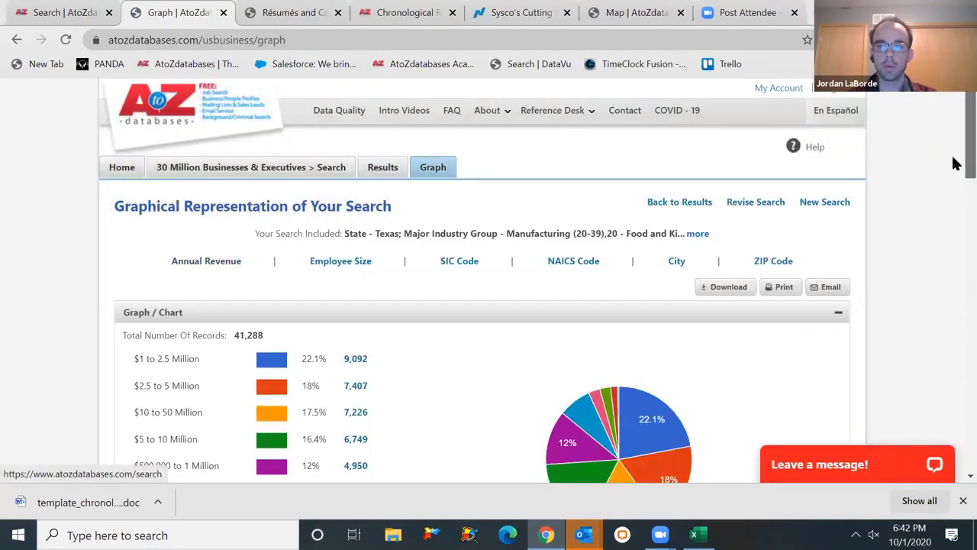
pyautogui.scroll(-3, 954, 176)
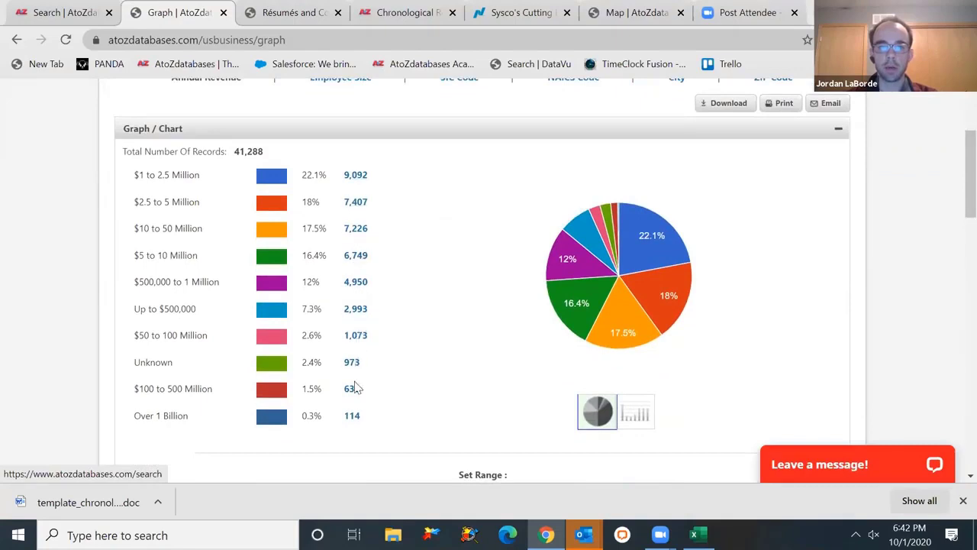
pyautogui.click(643, 425)
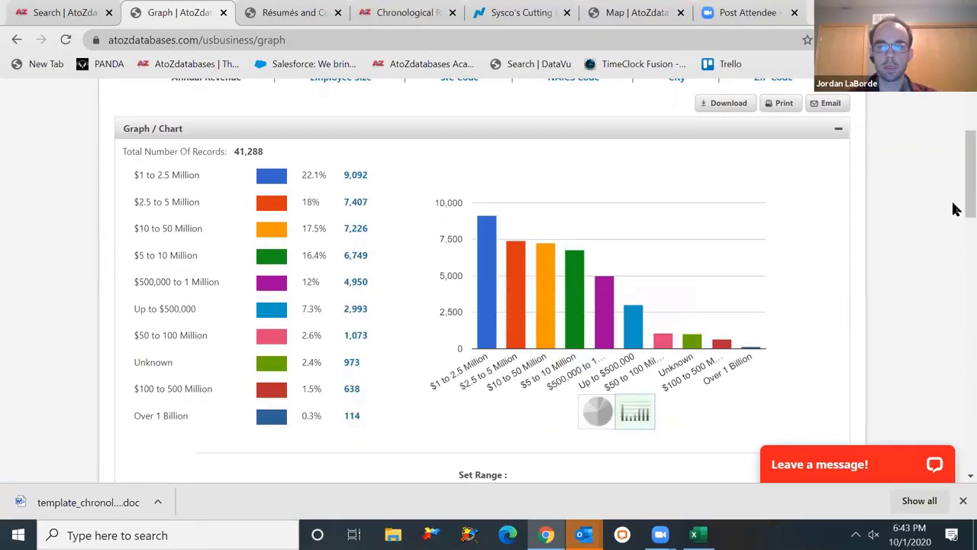
pyautogui.scroll(2, 955, 208)
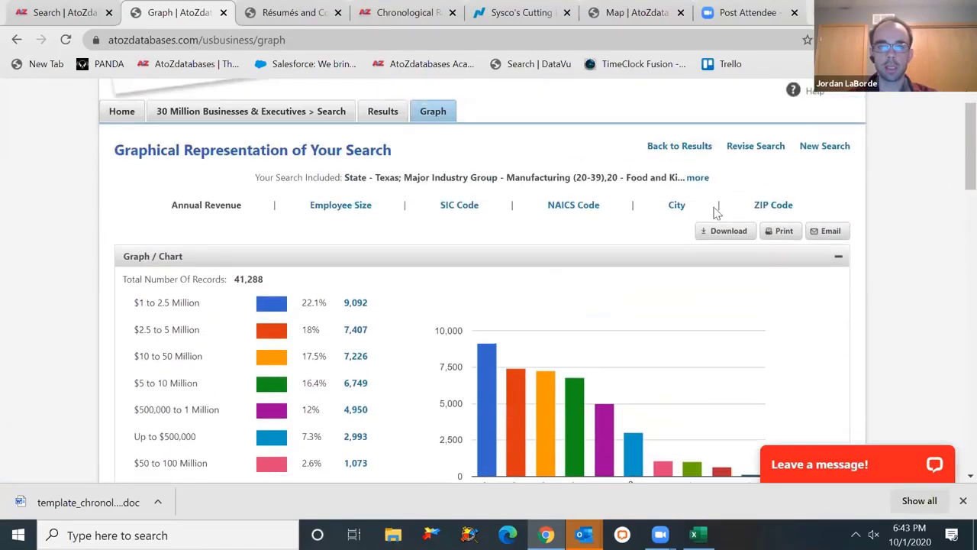
# - Break results down by city, with Houston leading 17,725 top-10-city manufacturers, then return home
pyautogui.click(677, 206)
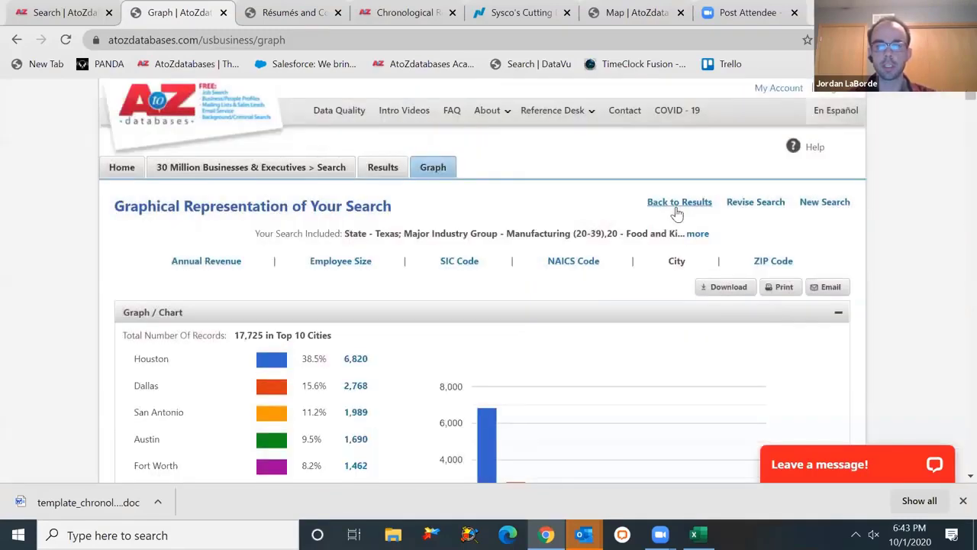
pyautogui.scroll(-2, 954, 481)
pyautogui.scroll(-1, 954, 480)
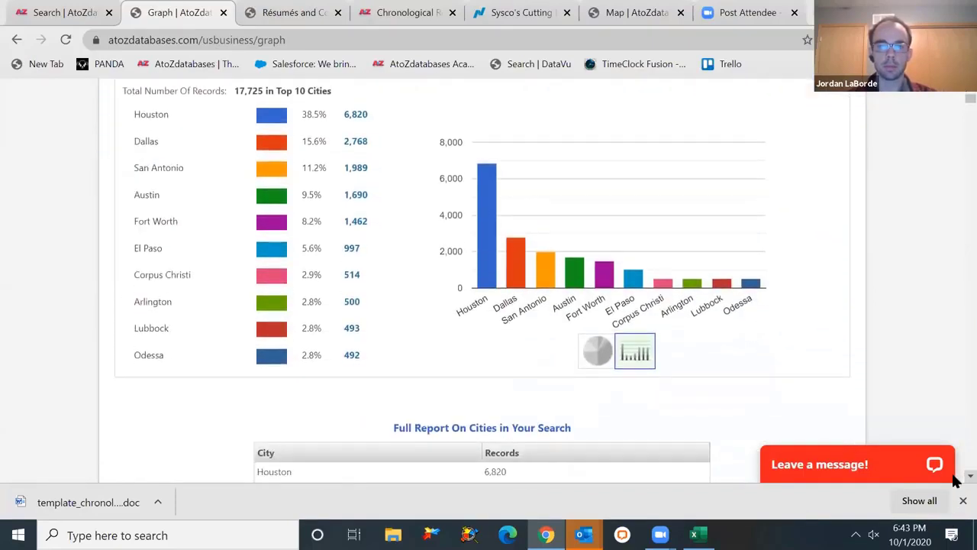
pyautogui.scroll(-5, 954, 480)
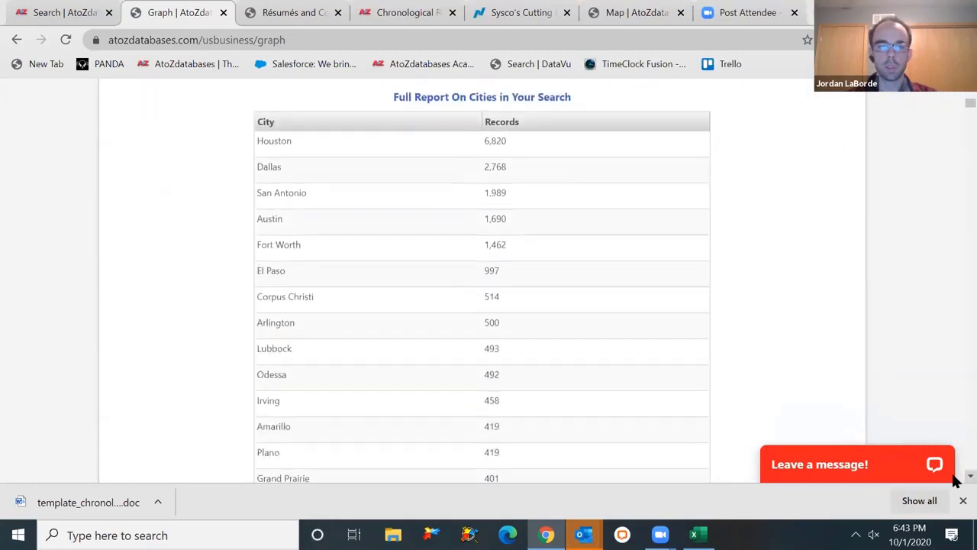
pyautogui.scroll(-2, 956, 480)
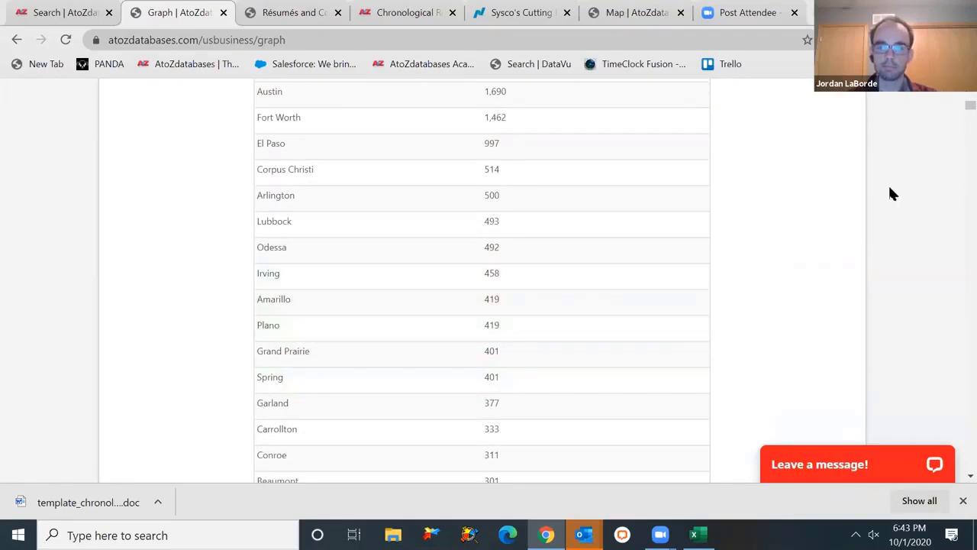
pyautogui.scroll(8, 953, 109)
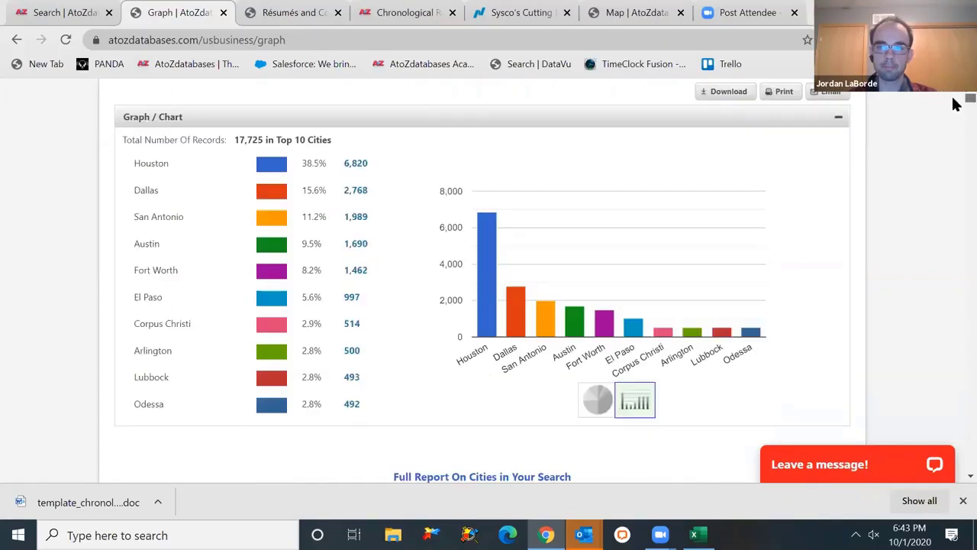
pyautogui.scroll(2, 952, 102)
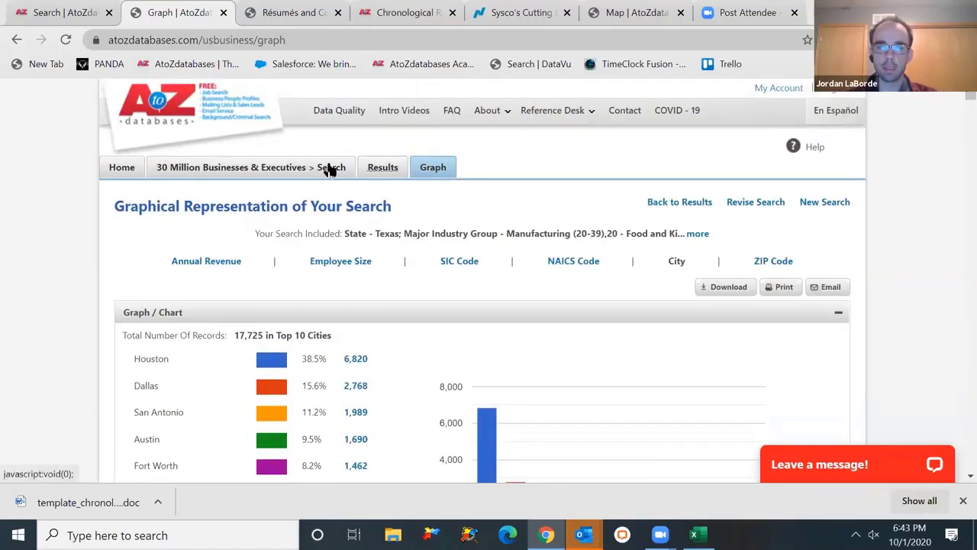
pyautogui.click(122, 168)
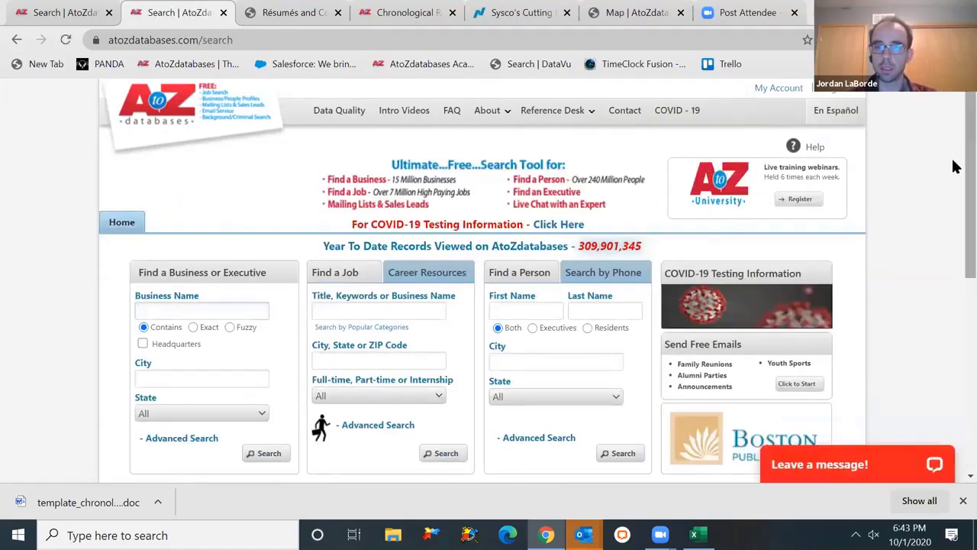
# - Scroll down the home page to the mailing-list databases
pyautogui.moveTo(962, 166); pyautogui.dragTo(954, 239)
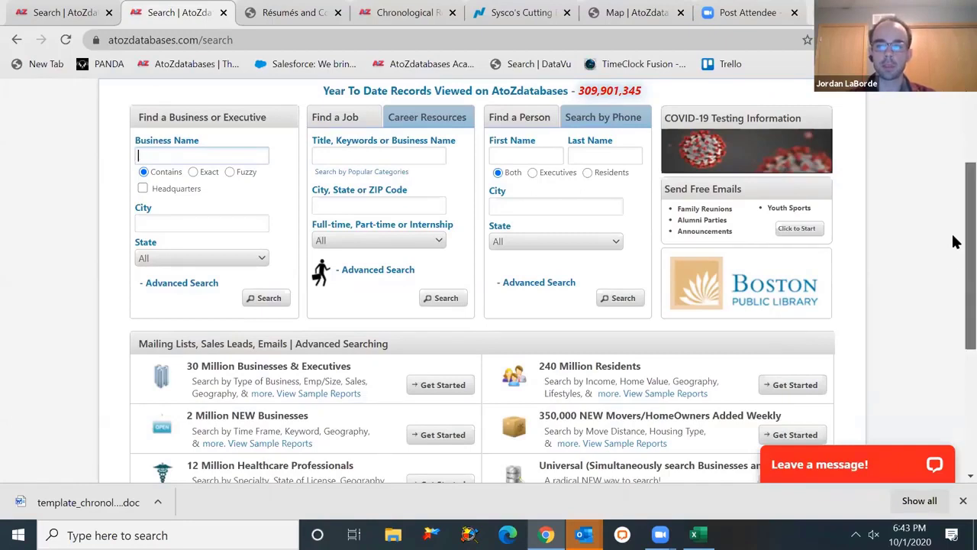
pyautogui.scroll(-1, 954, 245)
pyautogui.scroll(-1, 954, 268)
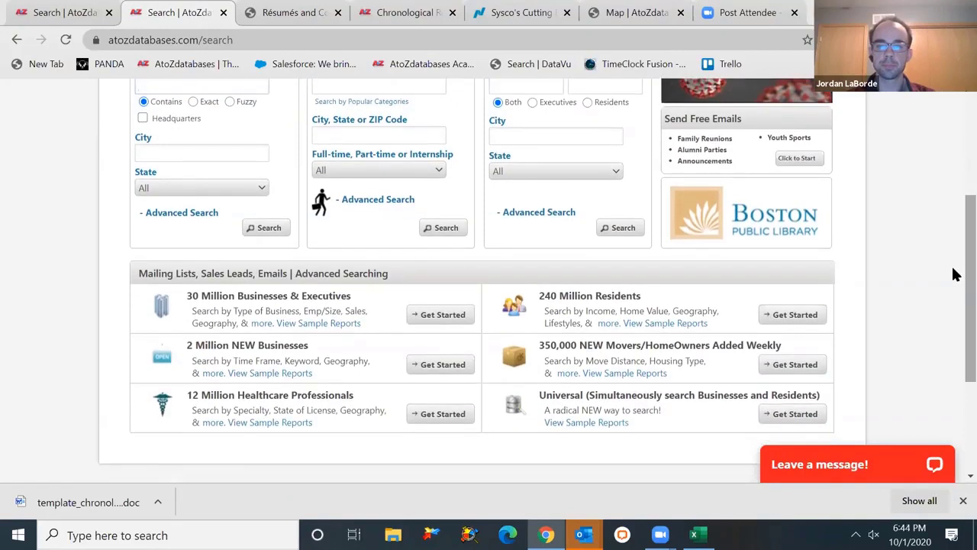
# - Open the 240 Million Residents search and scroll through its Search By panel
pyautogui.click(771, 316)
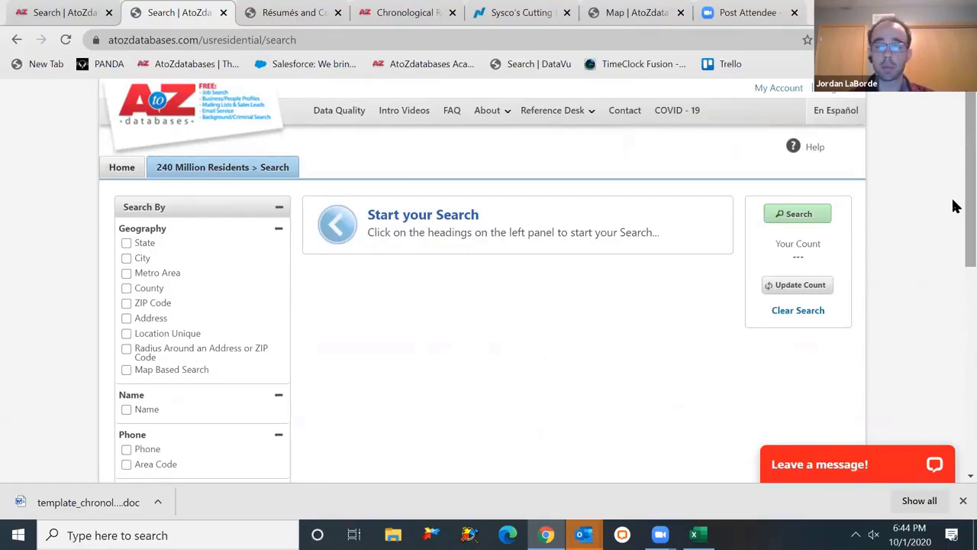
pyautogui.moveTo(953, 206); pyautogui.dragTo(956, 244)
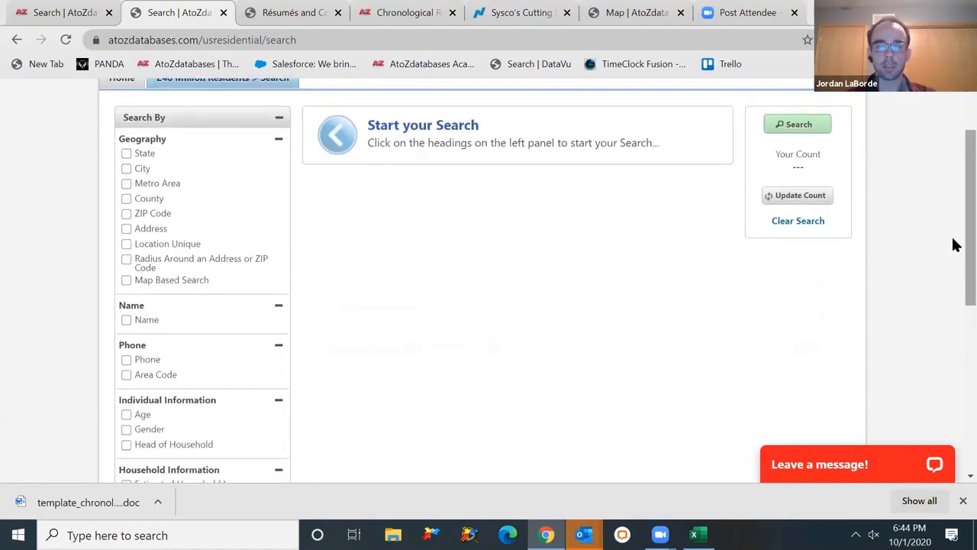
pyautogui.click(956, 244)
pyautogui.moveTo(955, 245); pyautogui.dragTo(956, 337)
# - Show the Interests / Hobbies / Lifestyles categories and dismiss the Windows calendar reminder
pyautogui.click(191, 412)
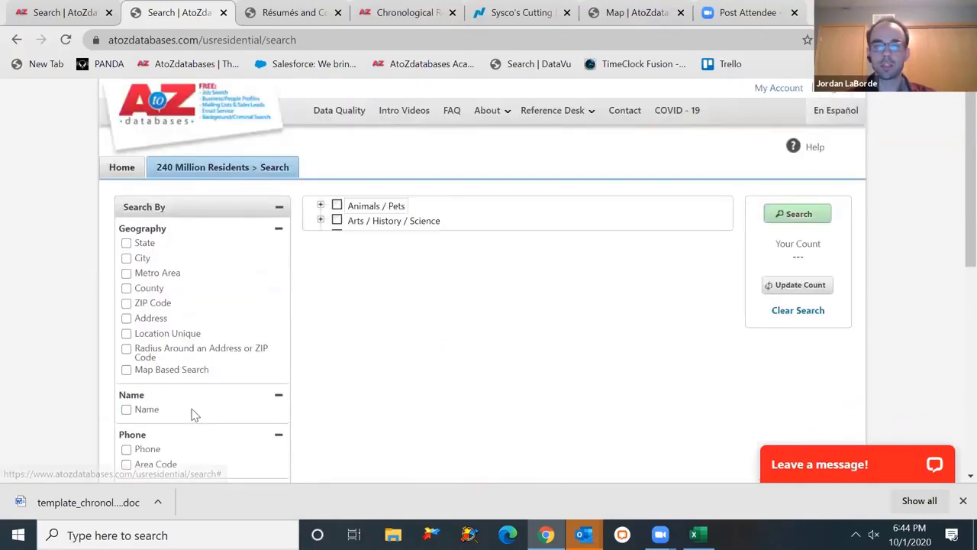
pyautogui.scroll(-3, 952, 210)
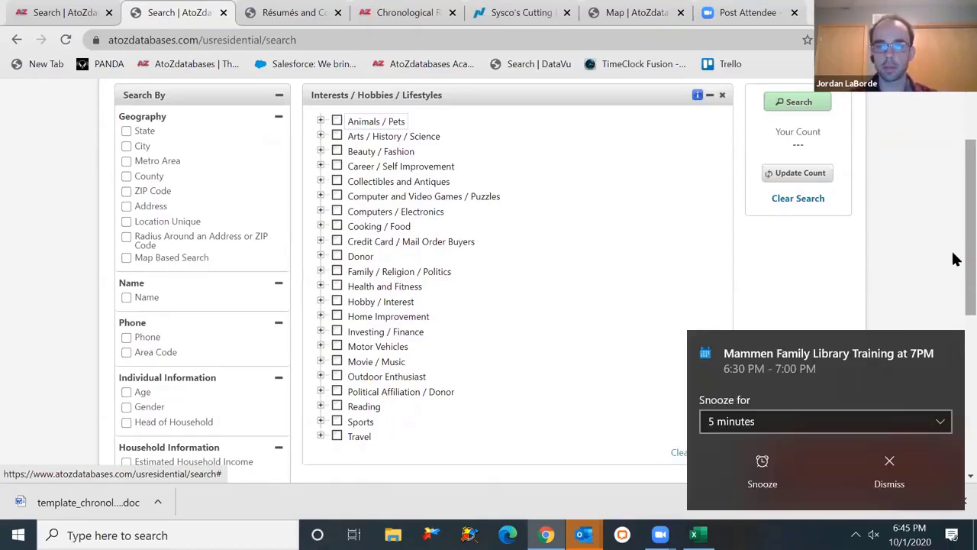
pyautogui.click(888, 477)
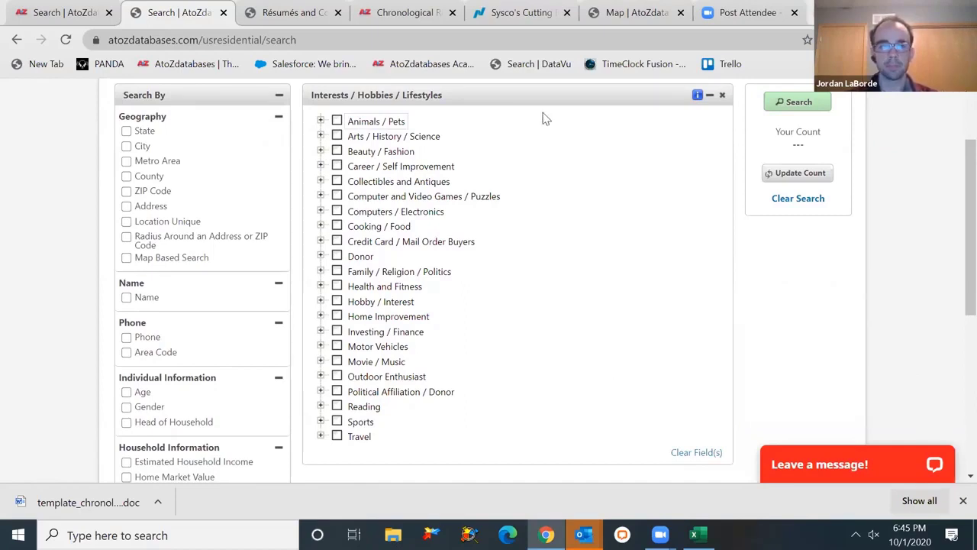
# - Open the map search, zoom to Bulverde, TX, then zoom out to the surrounding region
pyautogui.click(186, 256)
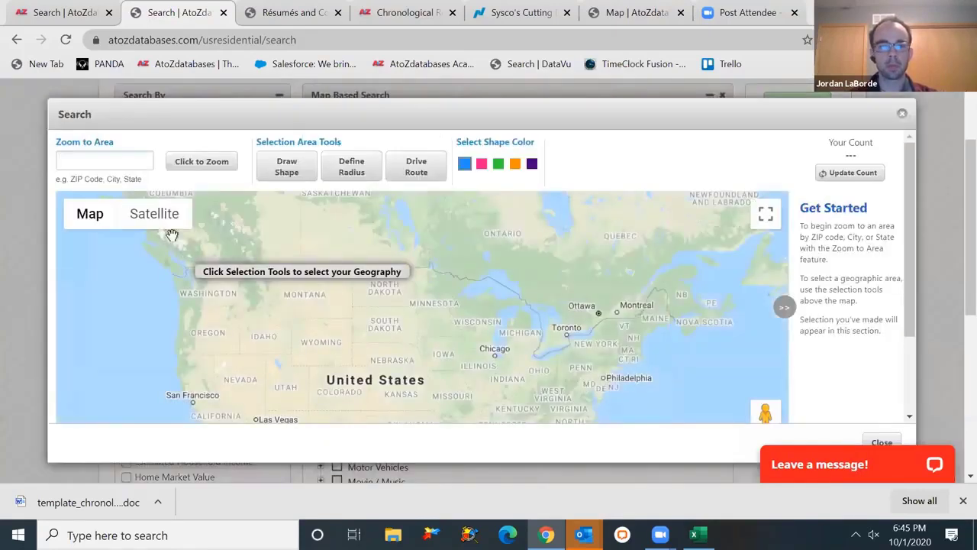
pyautogui.click(115, 155)
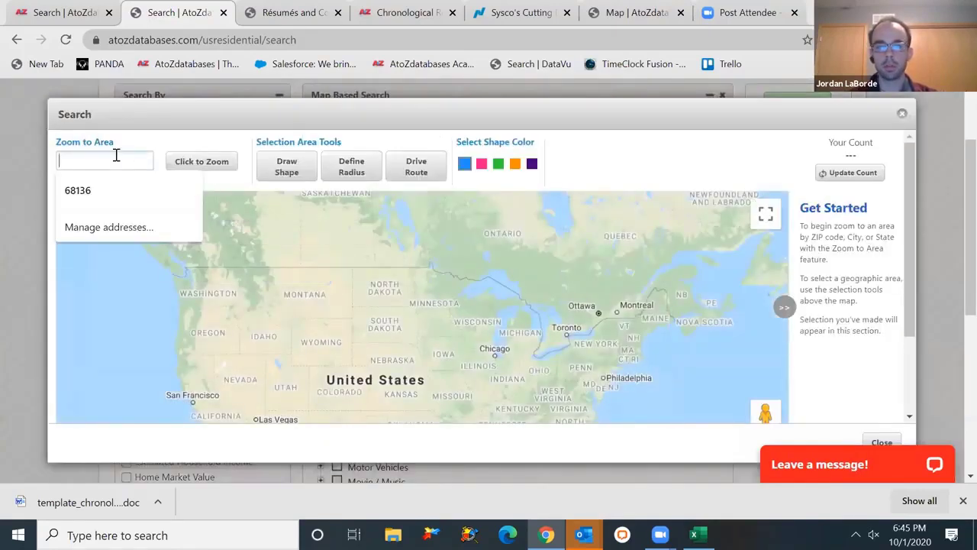
pyautogui.click(140, 148)
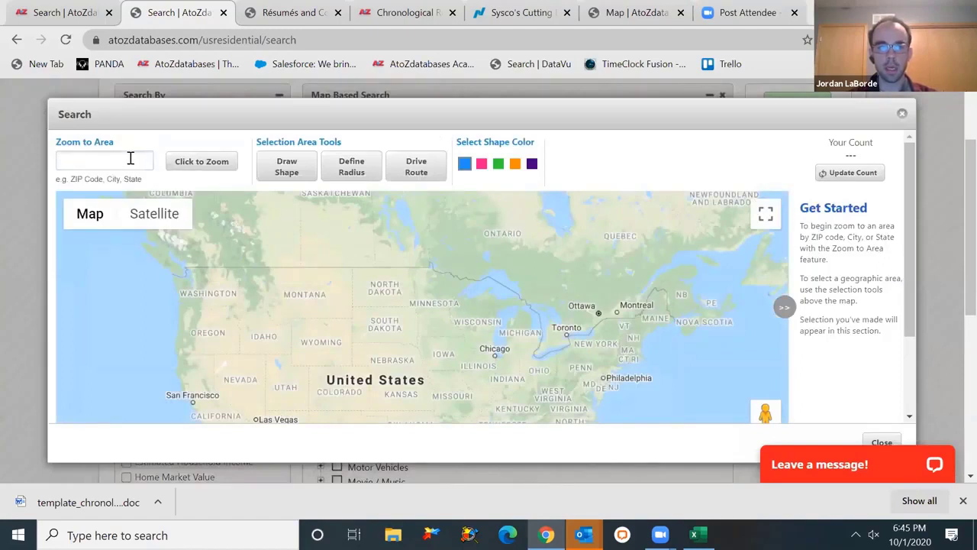
pyautogui.click(131, 158)
pyautogui.write('Bul')
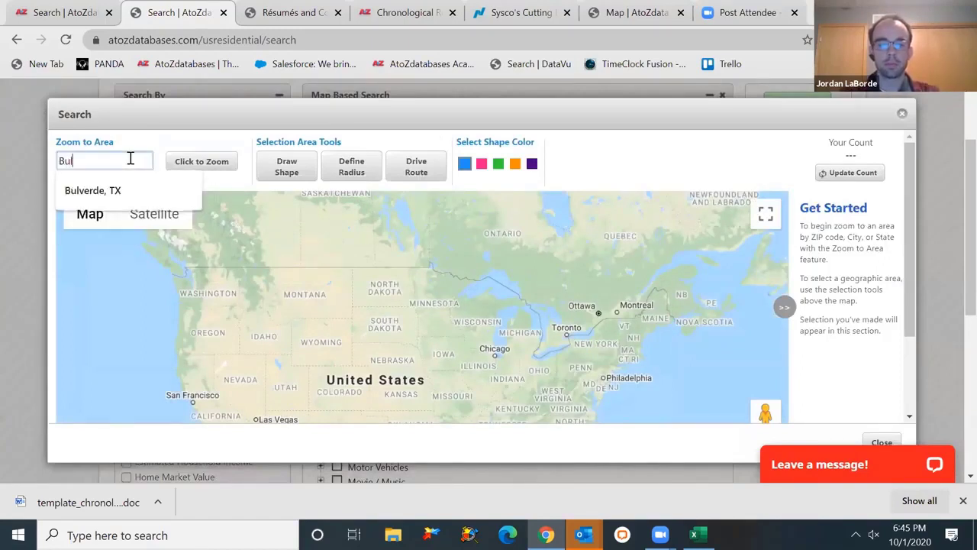
pyautogui.write('verde, TX')
pyautogui.press('Return')
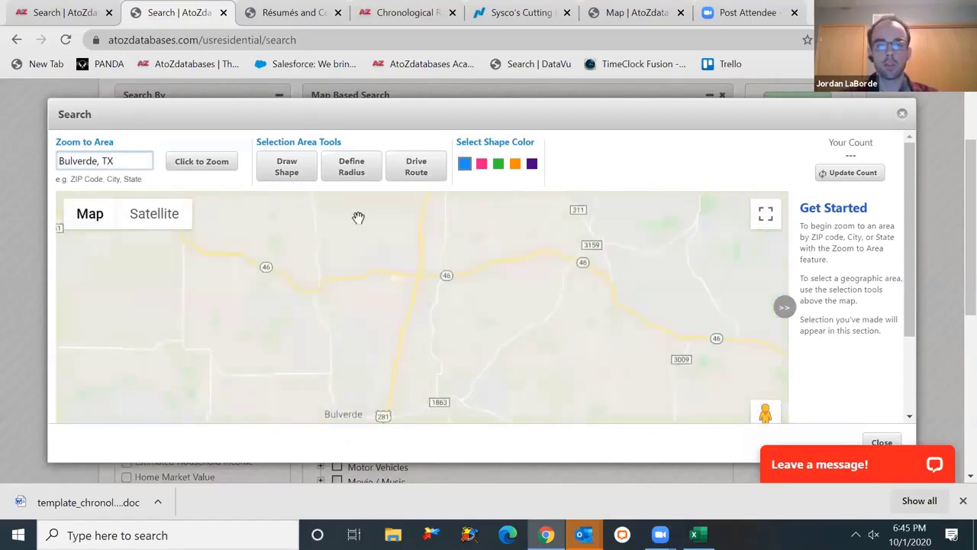
pyautogui.moveTo(372, 398); pyautogui.dragTo(439, 263)
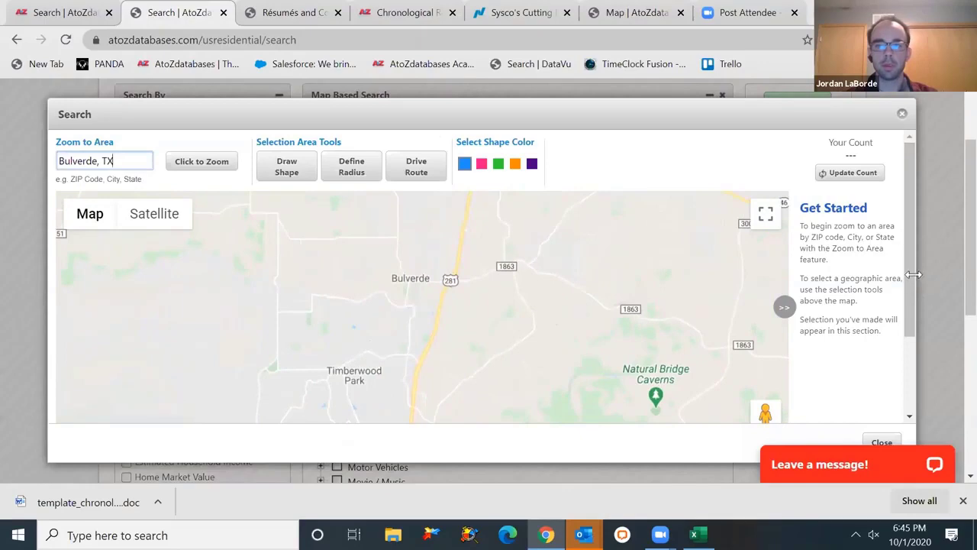
pyautogui.scroll(-1, 909, 306)
pyautogui.scroll(-1, 916, 347)
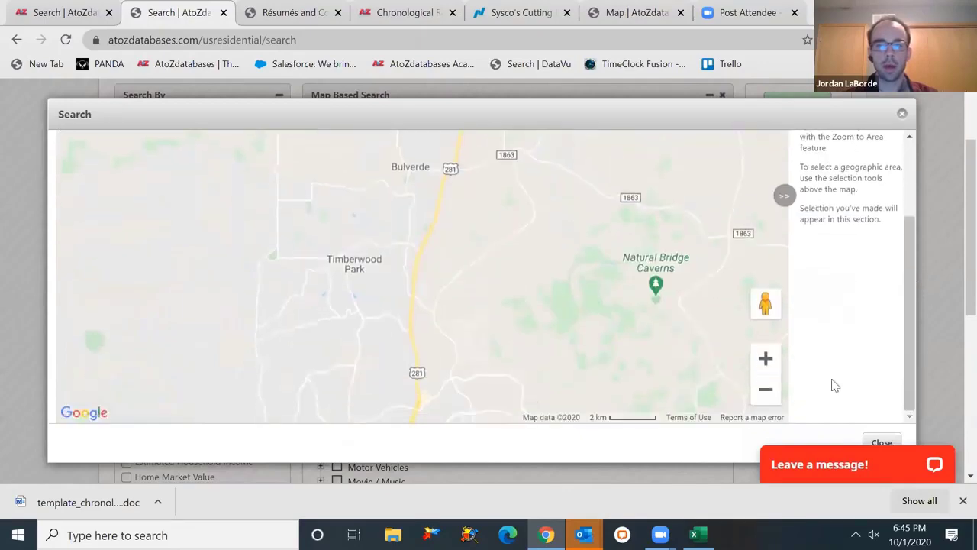
pyautogui.click(765, 393)
pyautogui.click(765, 393)
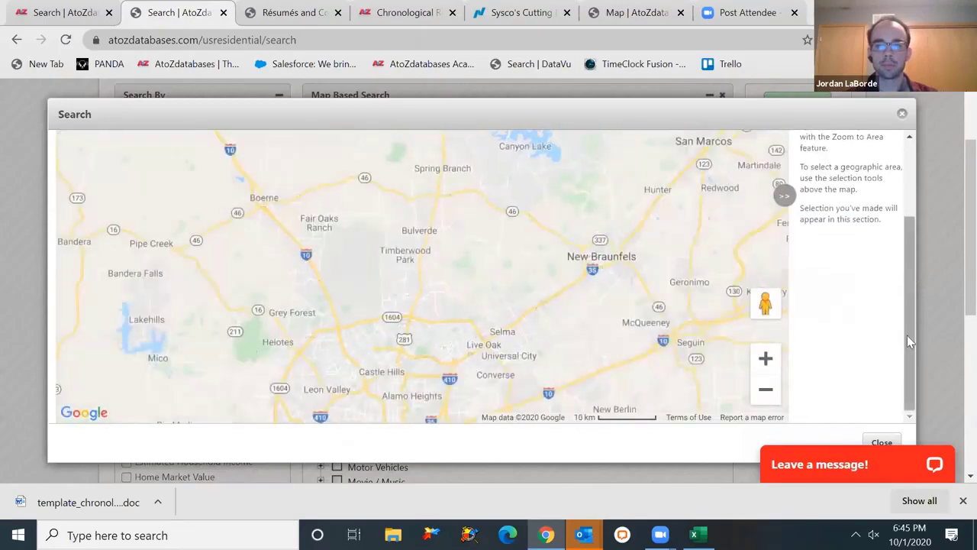
pyautogui.scroll(2, 913, 286)
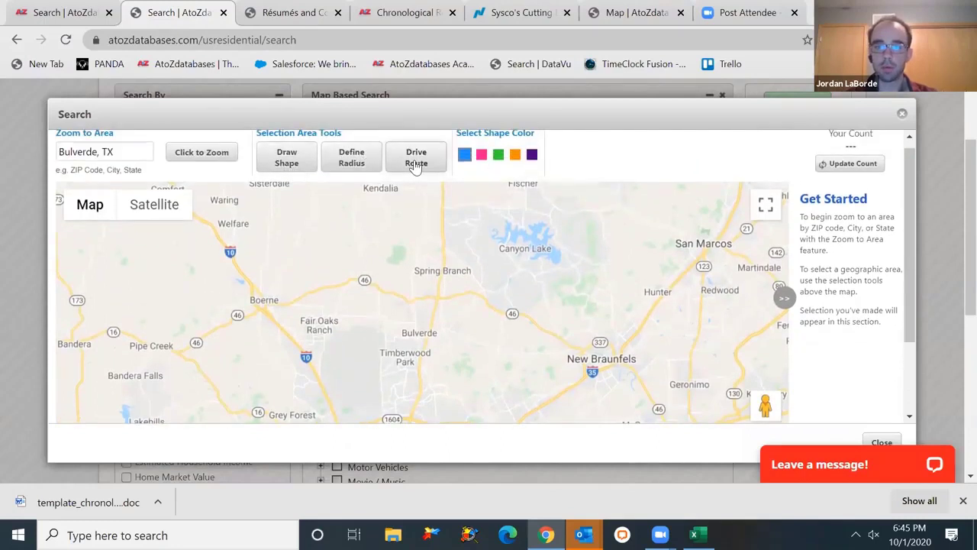
# - Draw a seven-corner shape around Bulverde, accept it and update the count to 12,411
pyautogui.click(296, 164)
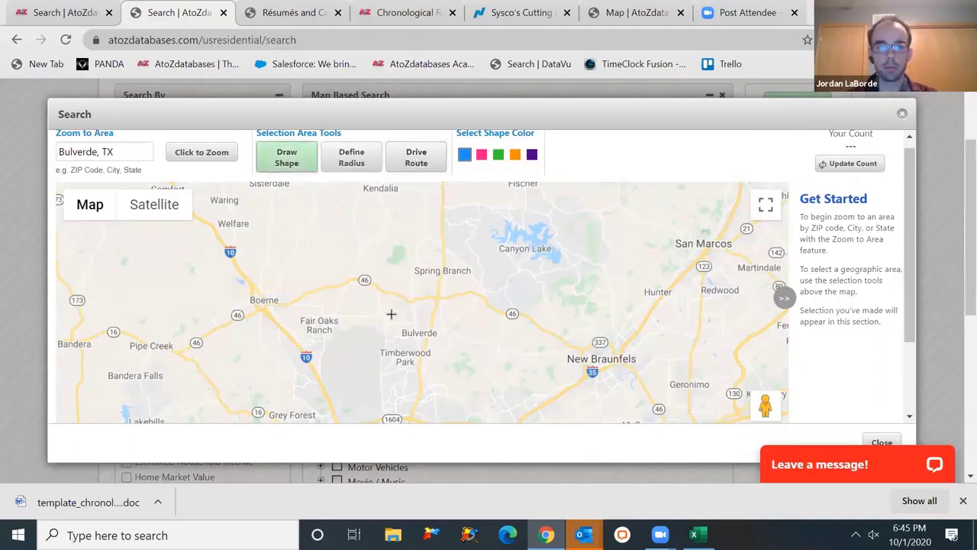
pyautogui.click(401, 299)
pyautogui.click(368, 312)
pyautogui.click(459, 359)
pyautogui.click(495, 338)
pyautogui.click(489, 282)
pyautogui.click(463, 309)
pyautogui.click(444, 284)
pyautogui.click(402, 300)
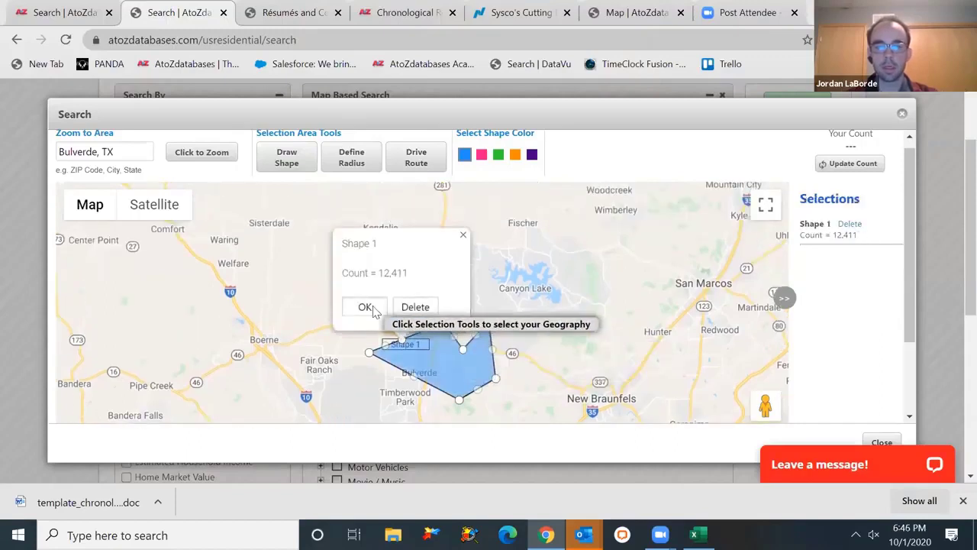
pyautogui.click(367, 307)
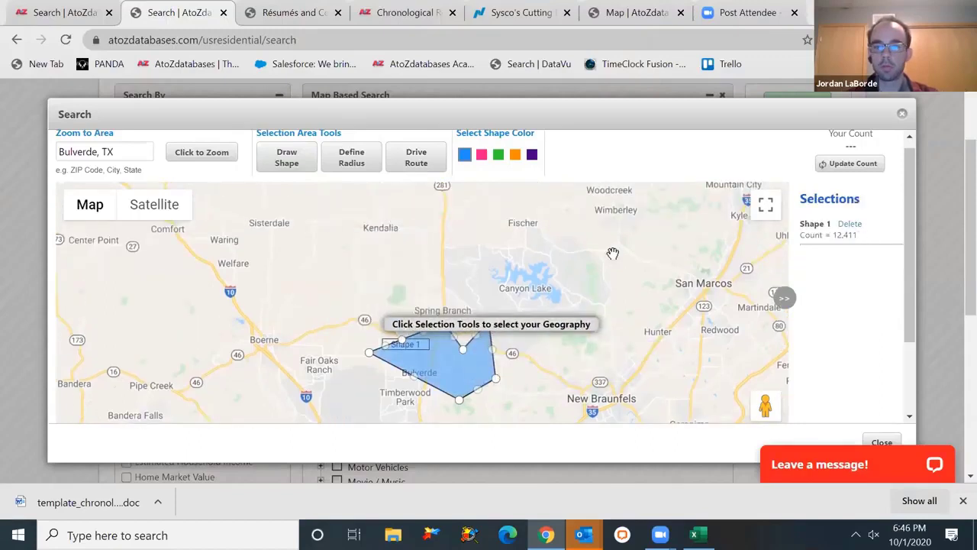
pyautogui.click(861, 163)
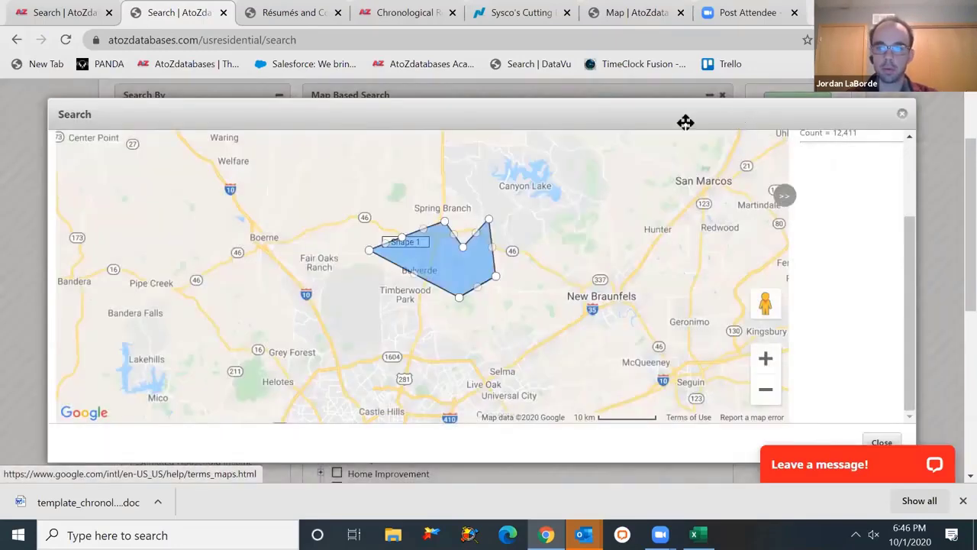
pyautogui.moveTo(685, 122); pyautogui.dragTo(724, 165)
# - Limit residents to Cat Owner and Dog Owner under Animals / Pets and update the count
pyautogui.click(889, 158)
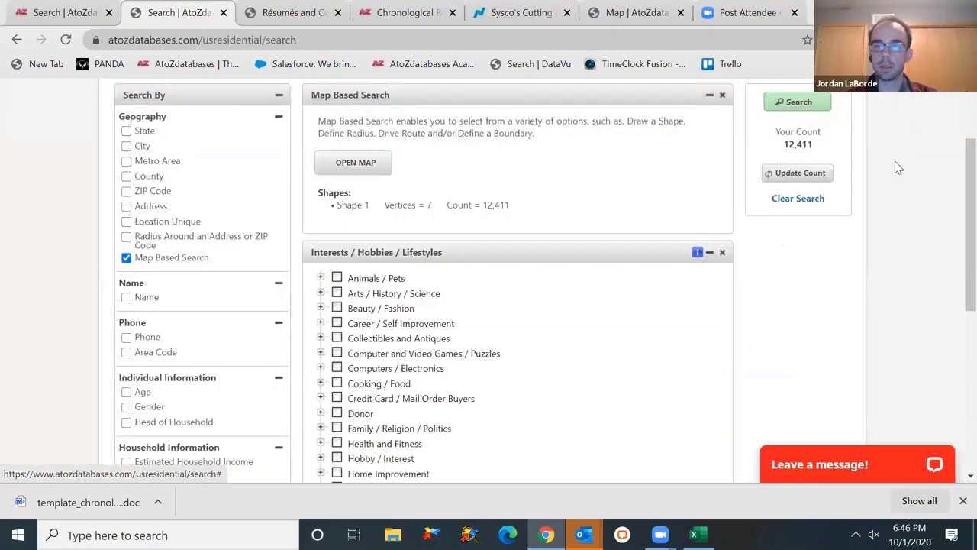
pyautogui.scroll(-1, 953, 205)
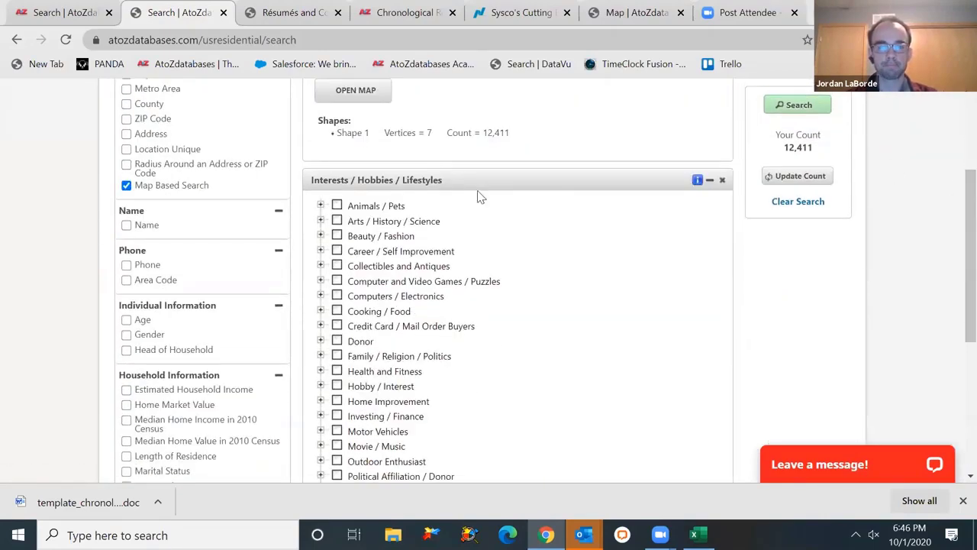
pyautogui.click(322, 206)
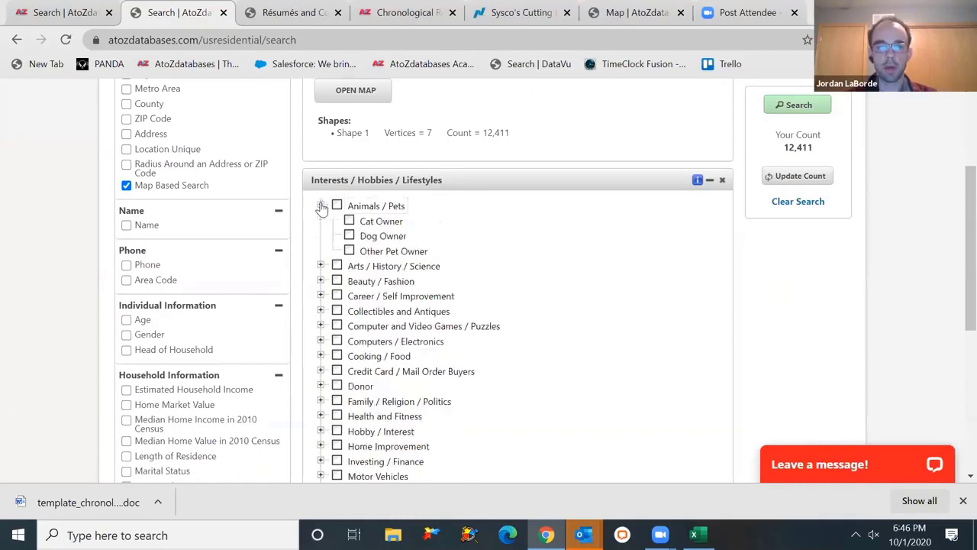
pyautogui.click(348, 221)
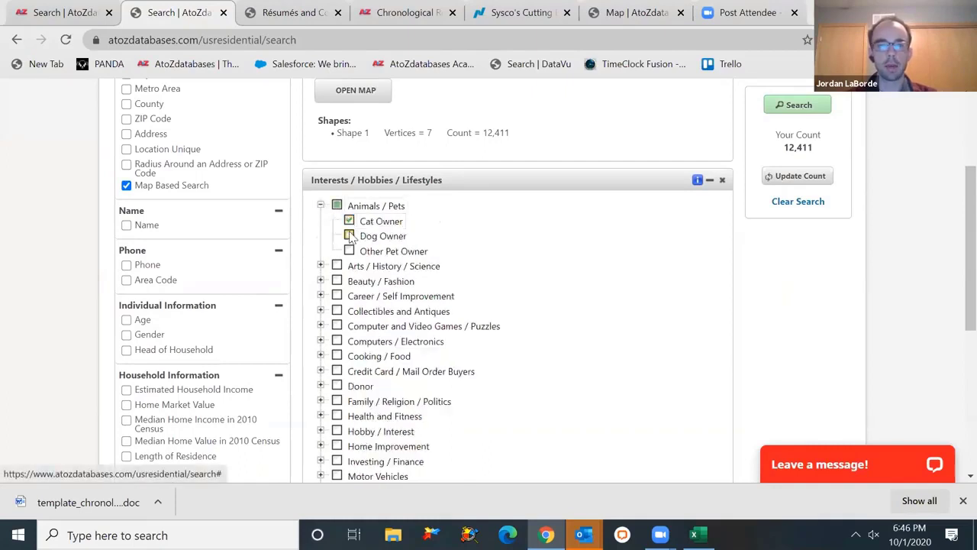
pyautogui.click(390, 237)
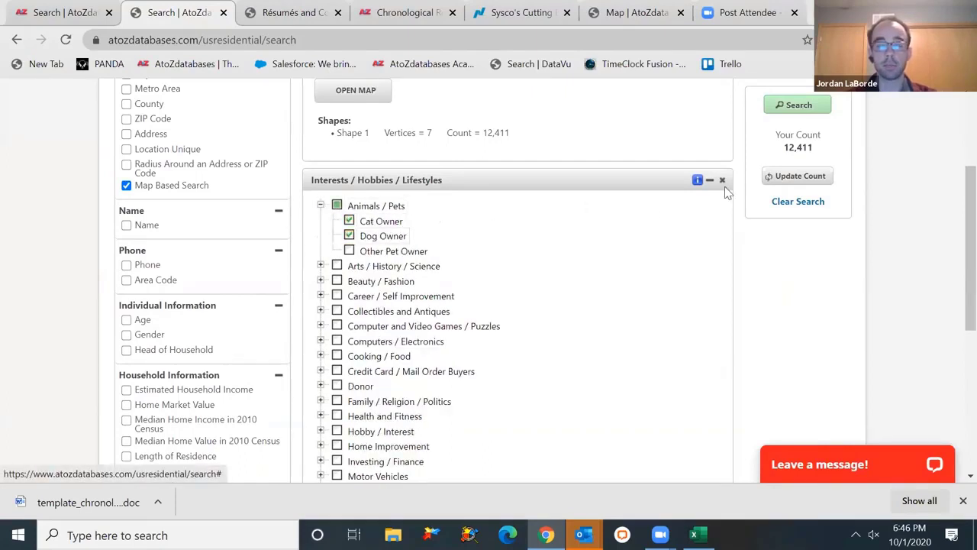
pyautogui.click(823, 182)
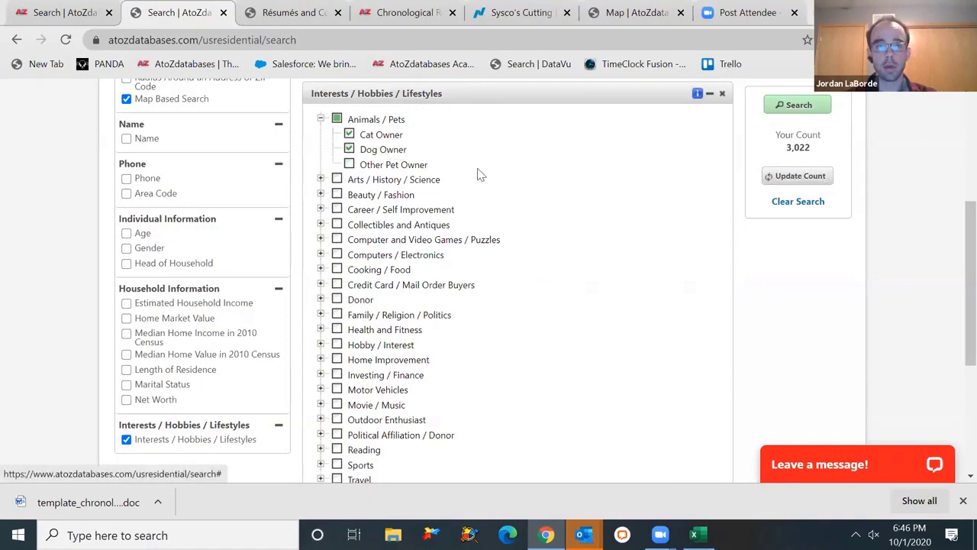
# - Add Cruise, Domestic and International travel interests, updating the count to 2,563
pyautogui.moveTo(969, 237); pyautogui.dragTo(955, 268)
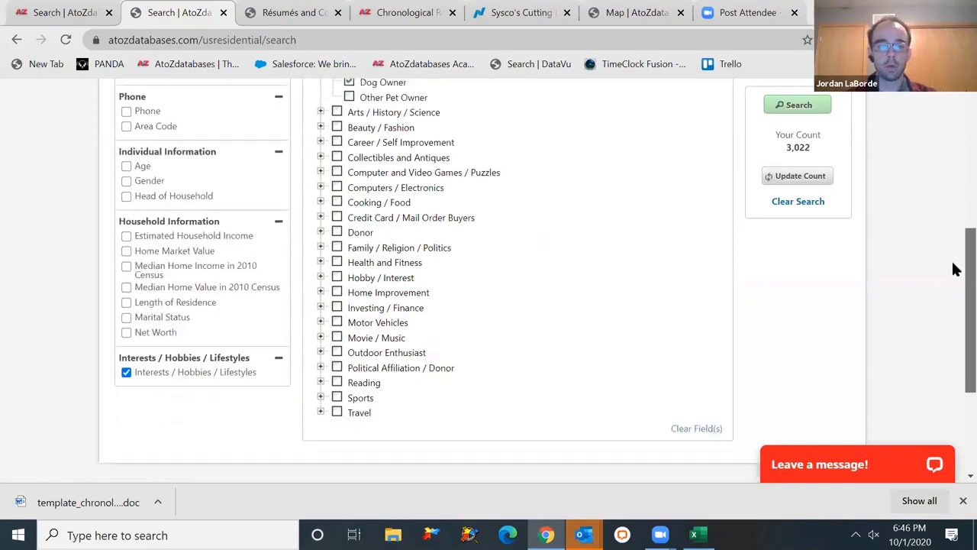
pyautogui.click(323, 413)
pyautogui.click(349, 427)
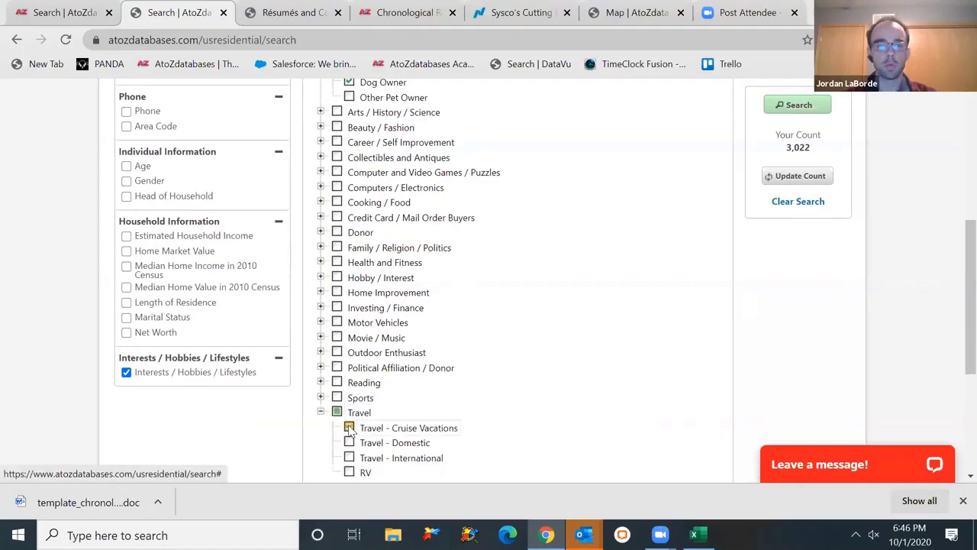
pyautogui.click(349, 441)
pyautogui.click(349, 458)
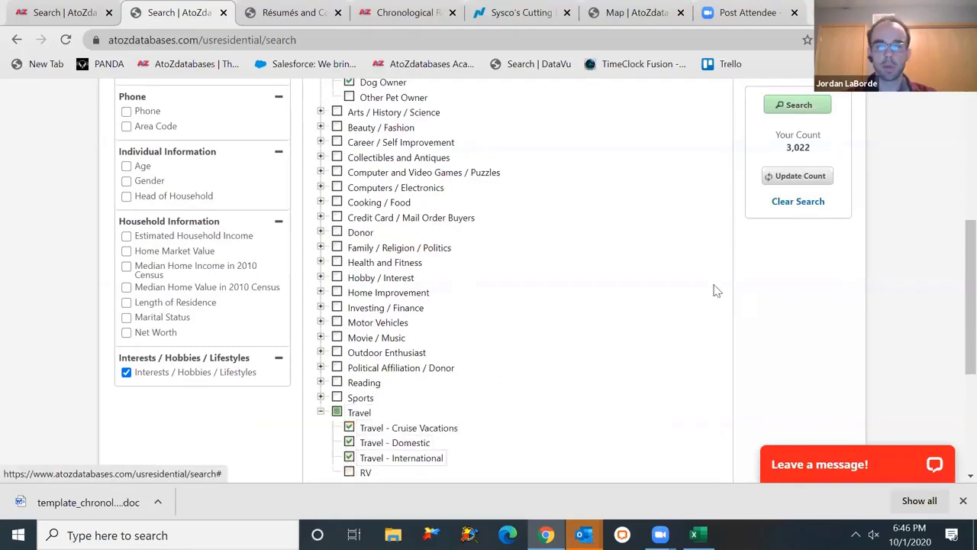
pyautogui.moveTo(953, 257); pyautogui.dragTo(956, 203)
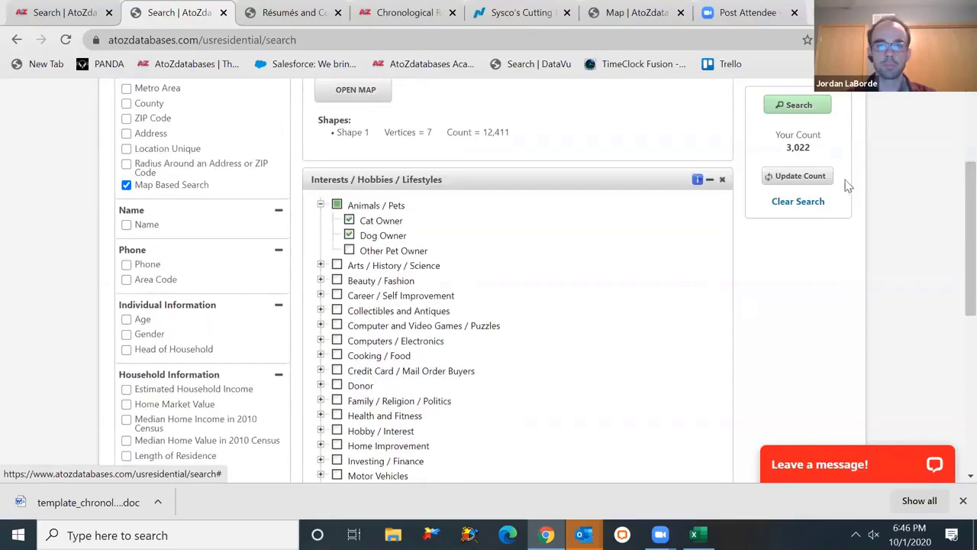
pyautogui.click(818, 180)
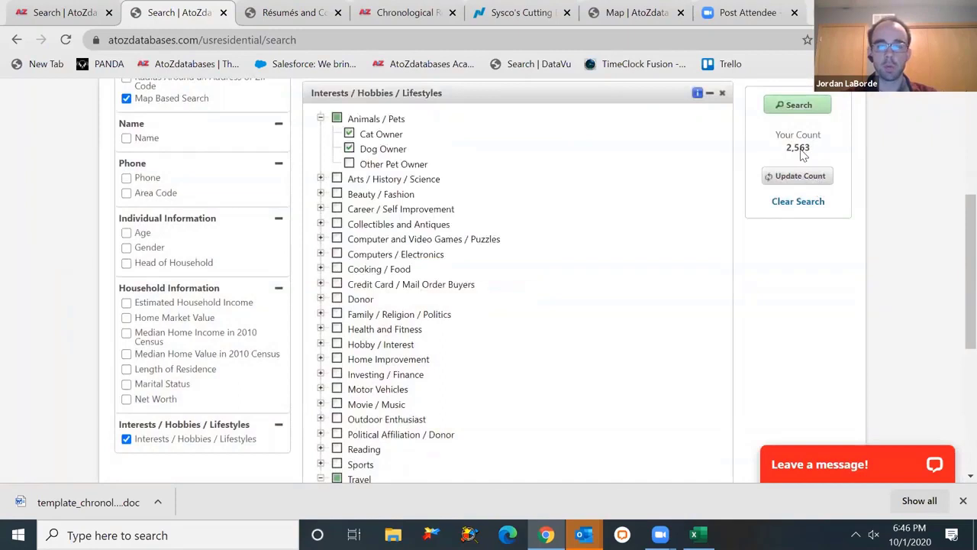
pyautogui.scroll(1, 953, 222)
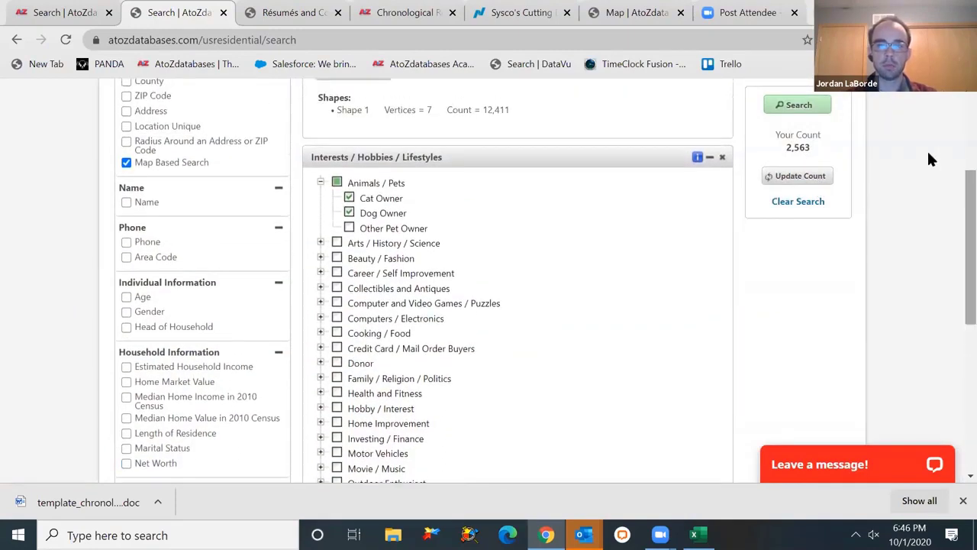
# - Run the search and build a Data Matrix tally of Estimated Household Income by ZIP Code
pyautogui.click(779, 107)
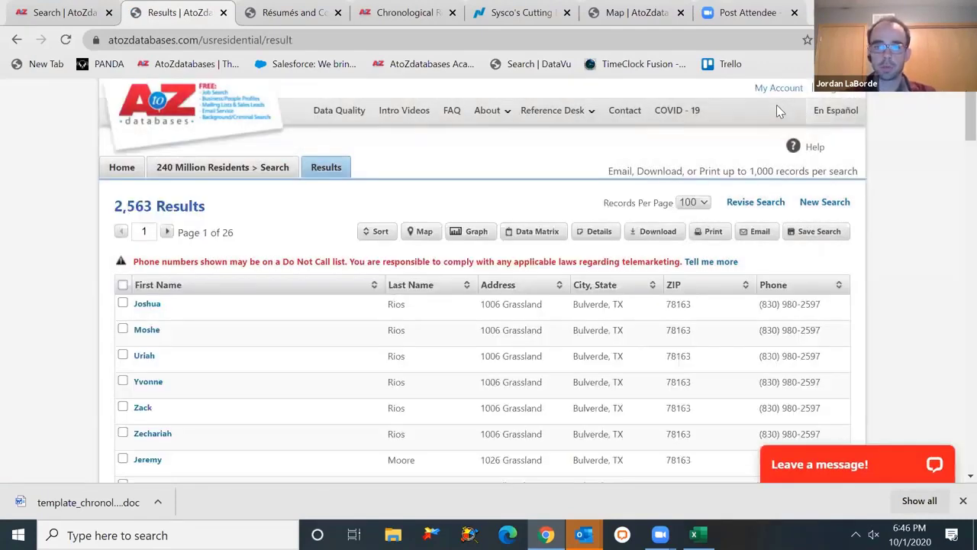
pyautogui.click(536, 237)
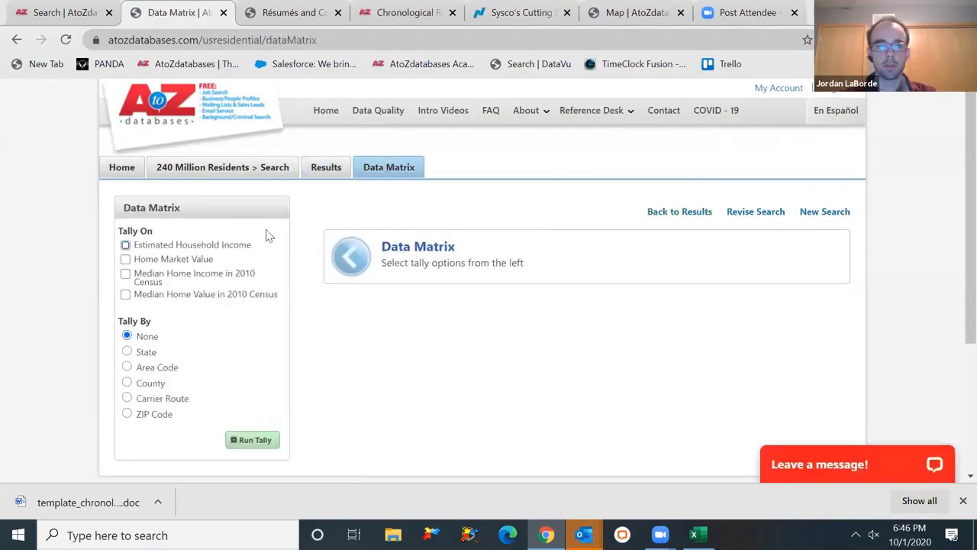
pyautogui.click(214, 253)
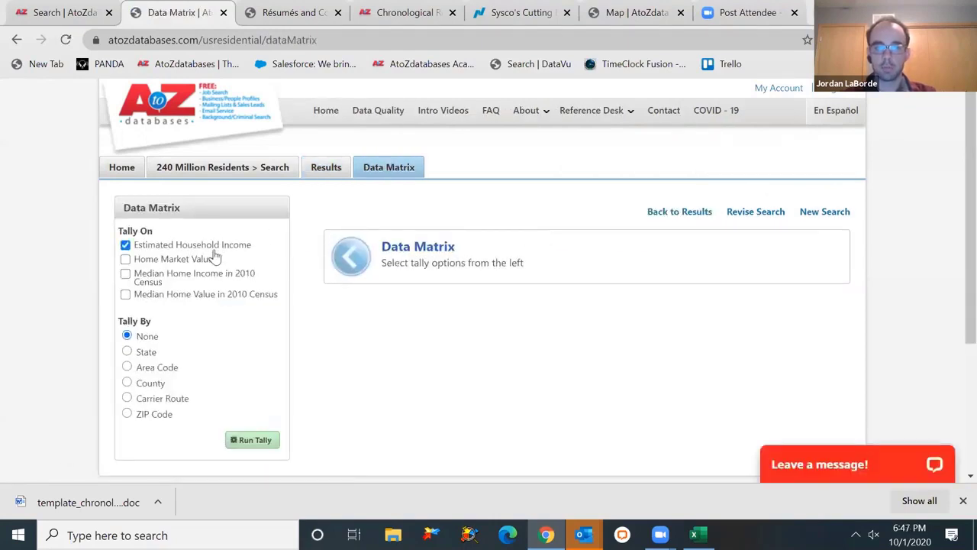
pyautogui.click(247, 440)
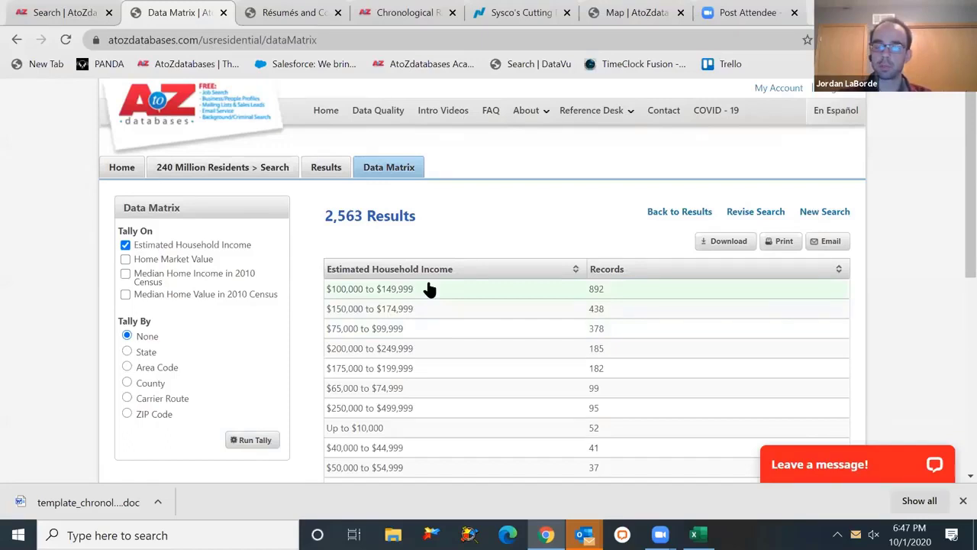
pyautogui.click(160, 416)
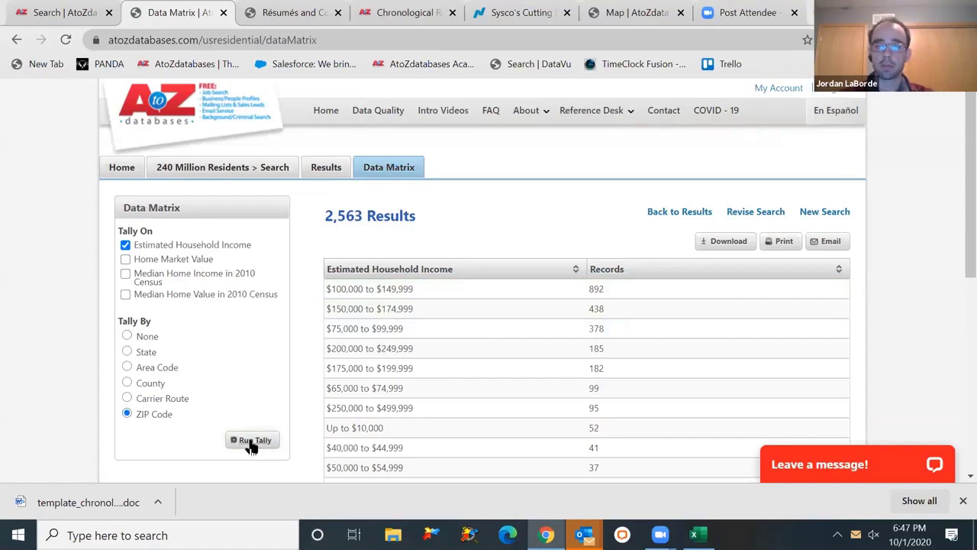
pyautogui.click(251, 442)
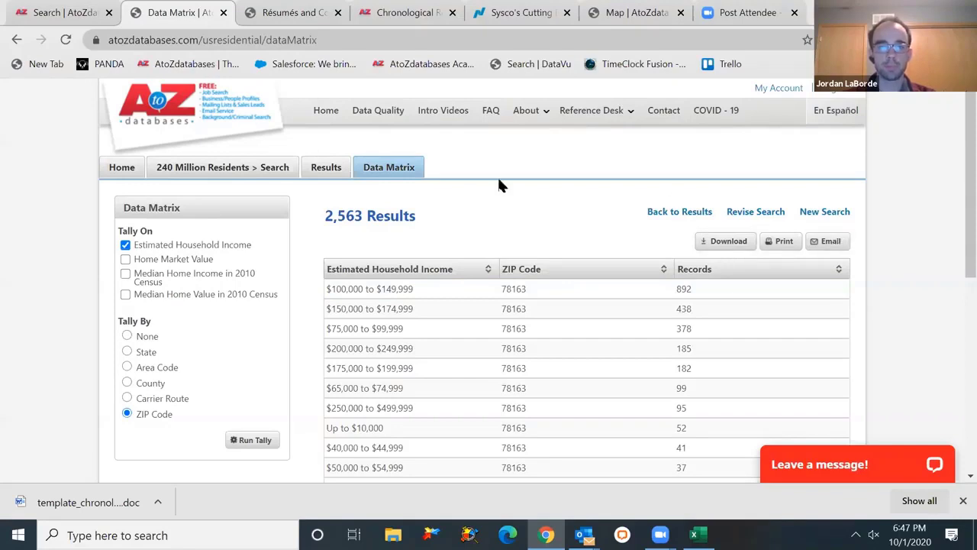
# - Go back to the main search page and start a 2 Million NEW Businesses search
pyautogui.click(172, 127)
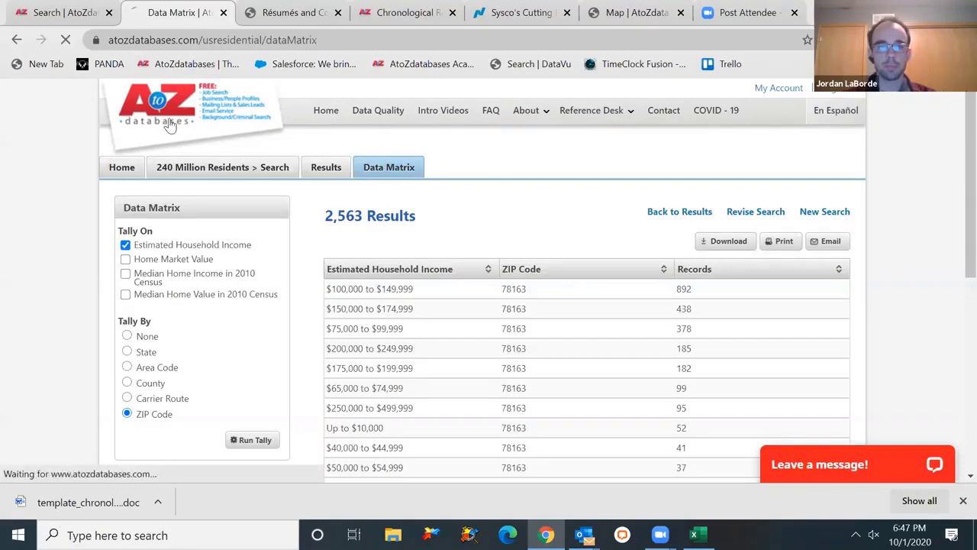
pyautogui.scroll(-3, 953, 229)
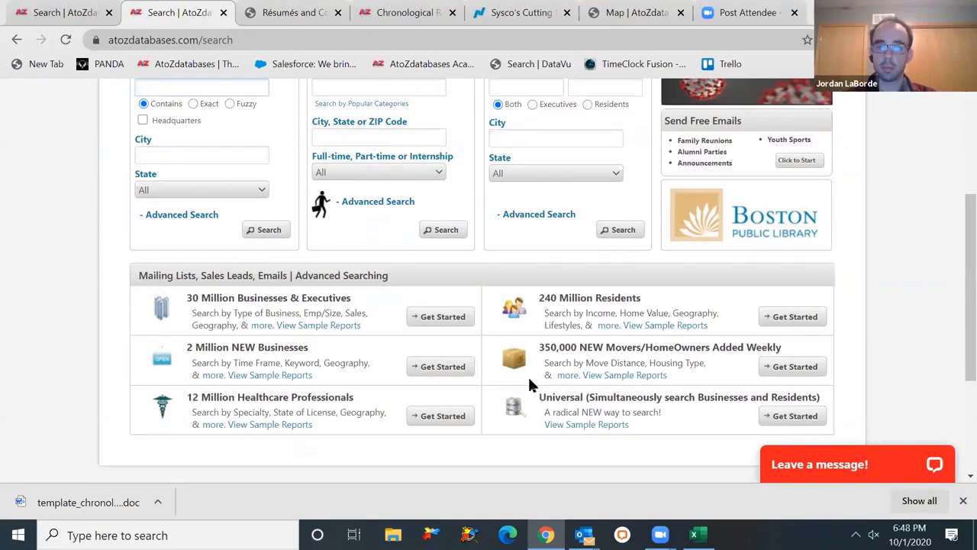
pyautogui.click(451, 374)
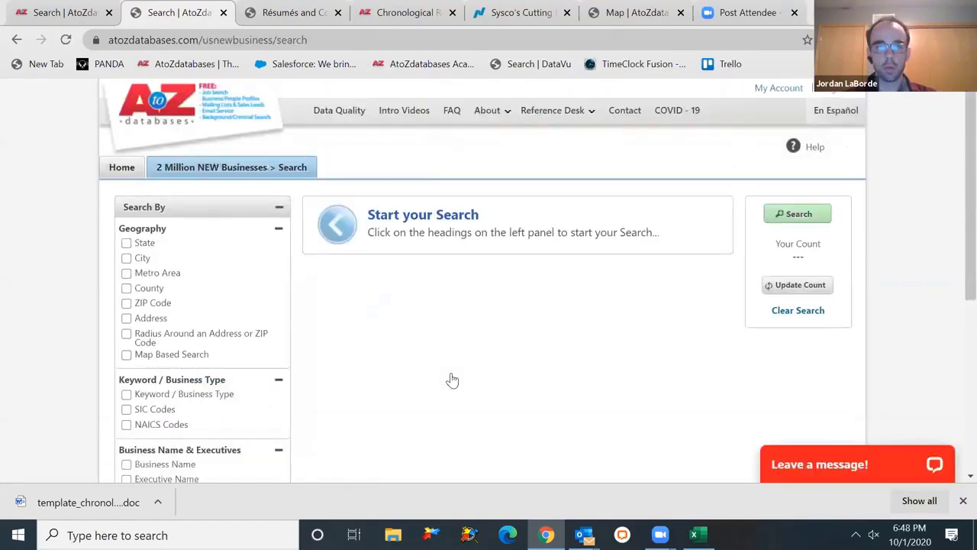
pyautogui.scroll(-2, 953, 249)
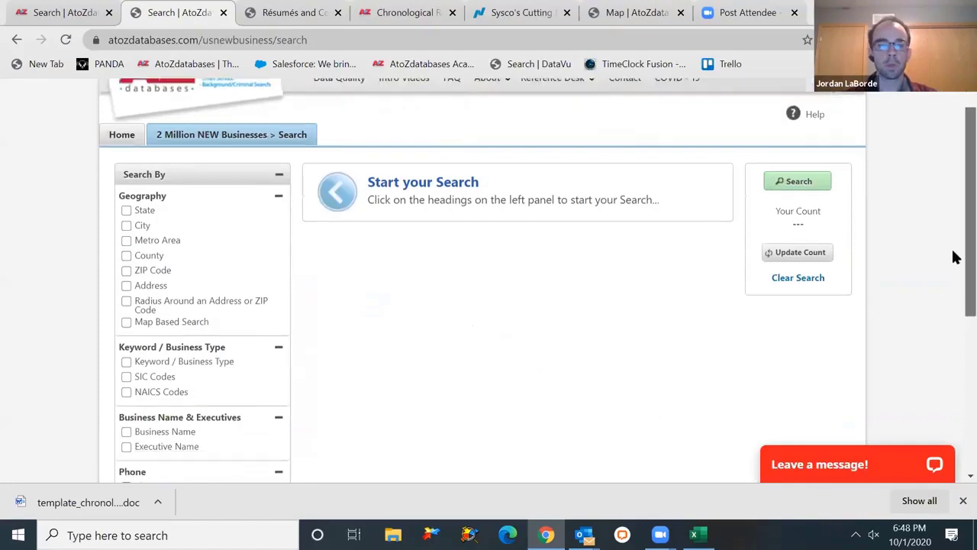
pyautogui.scroll(-1, 955, 298)
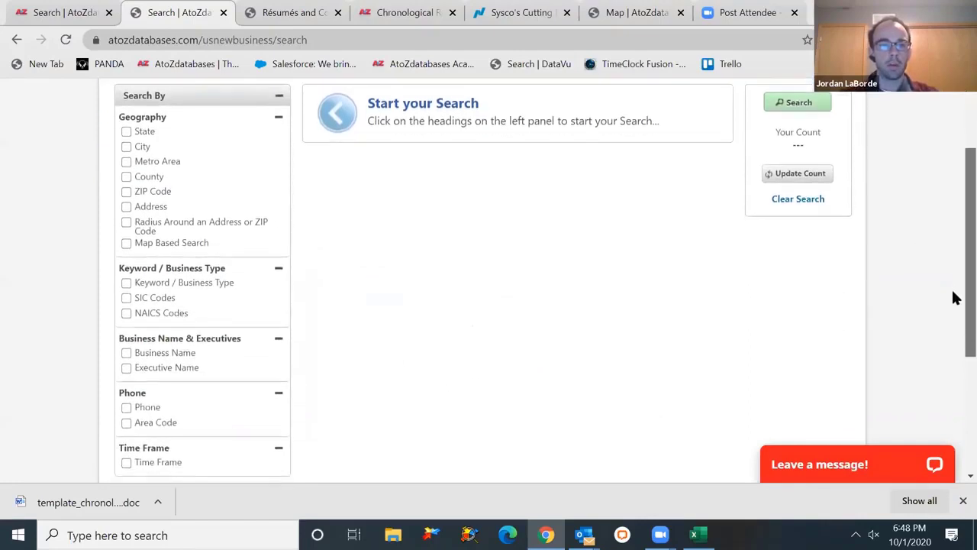
# - Limit the new business search to the city Bulverde, TX
pyautogui.click(136, 146)
pyautogui.click(409, 121)
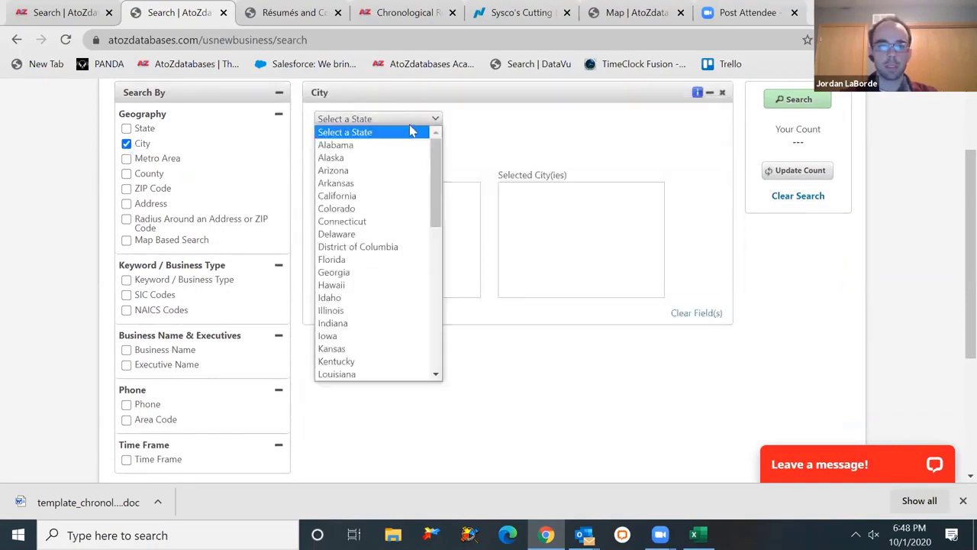
pyautogui.write('tex')
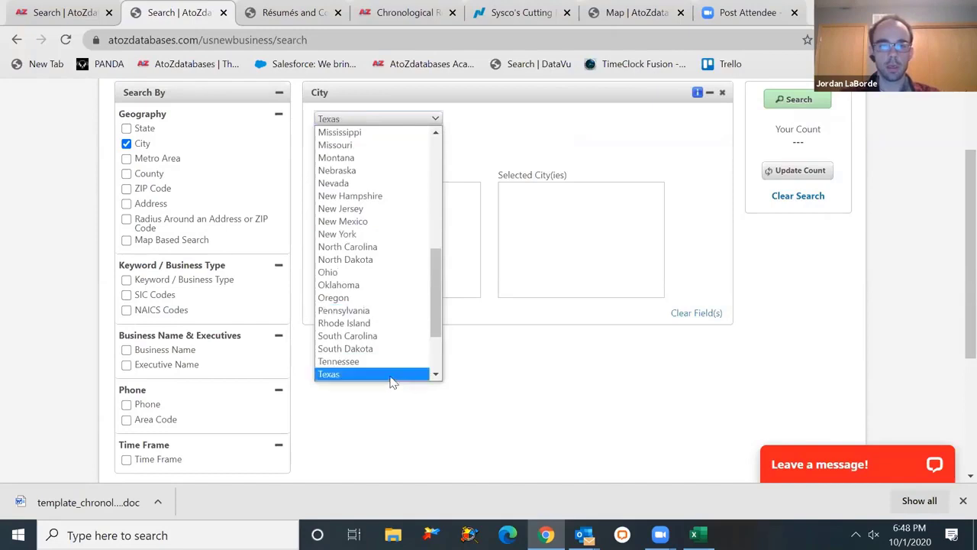
pyautogui.click(392, 374)
pyautogui.click(382, 158)
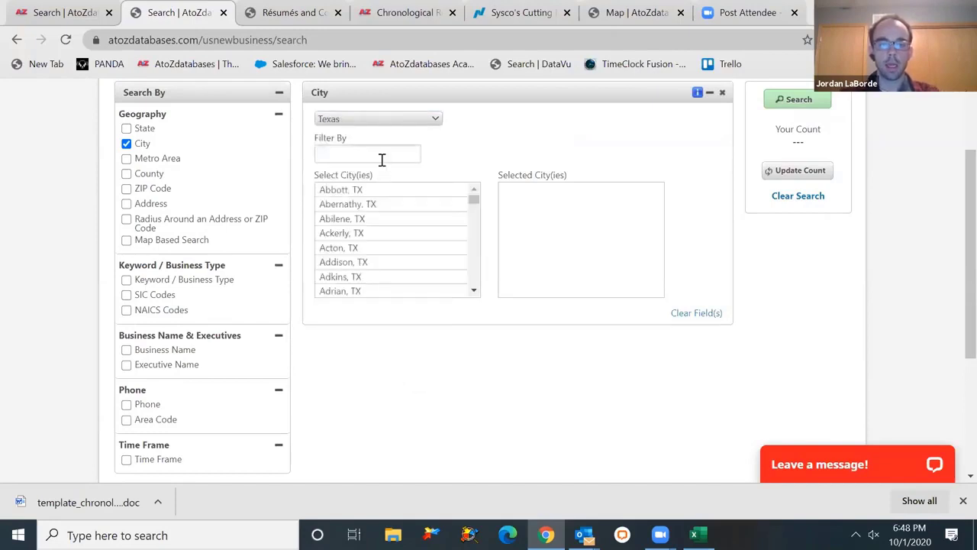
pyautogui.write('bulv')
pyautogui.click(381, 192)
pyautogui.scroll(-1, 953, 275)
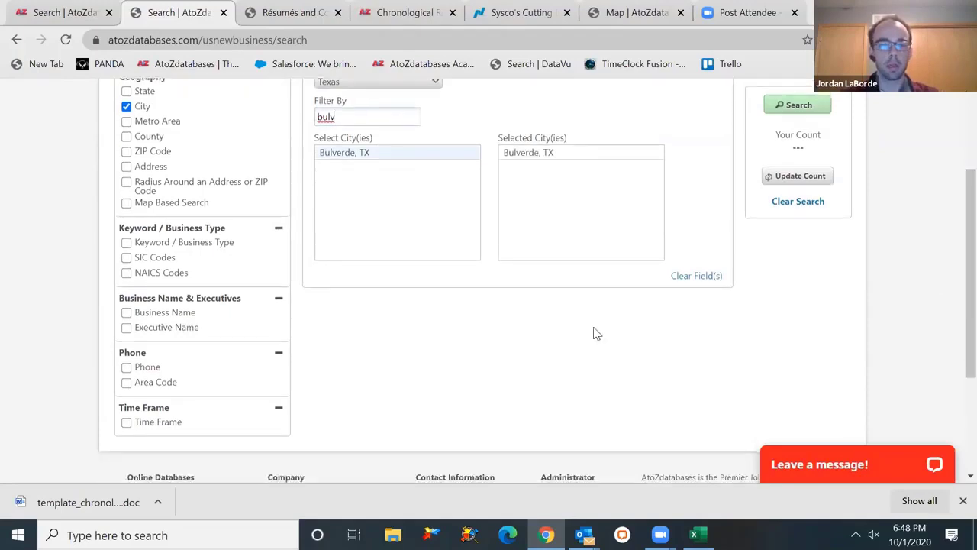
# - Set the Time Frame to Last 3 months, update the count and run the search
pyautogui.click(158, 424)
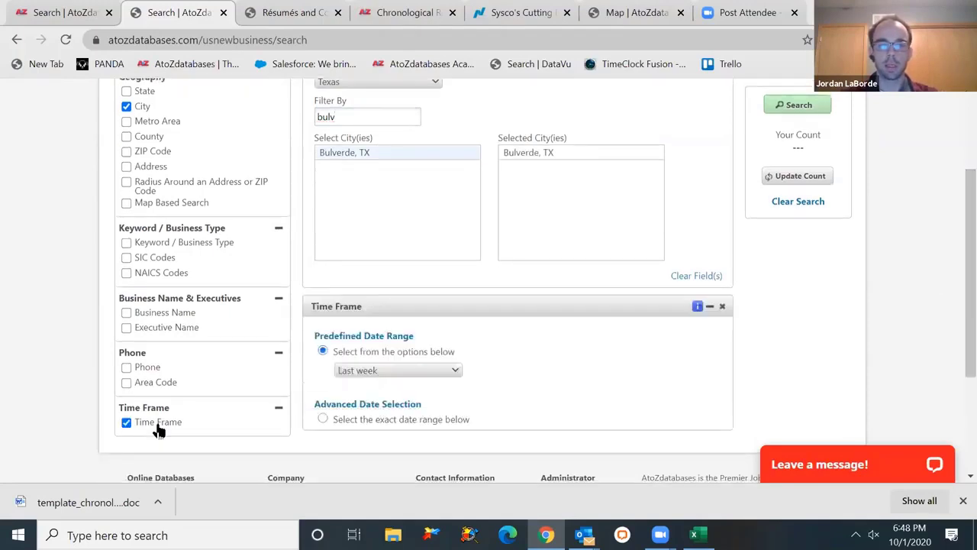
pyautogui.click(423, 372)
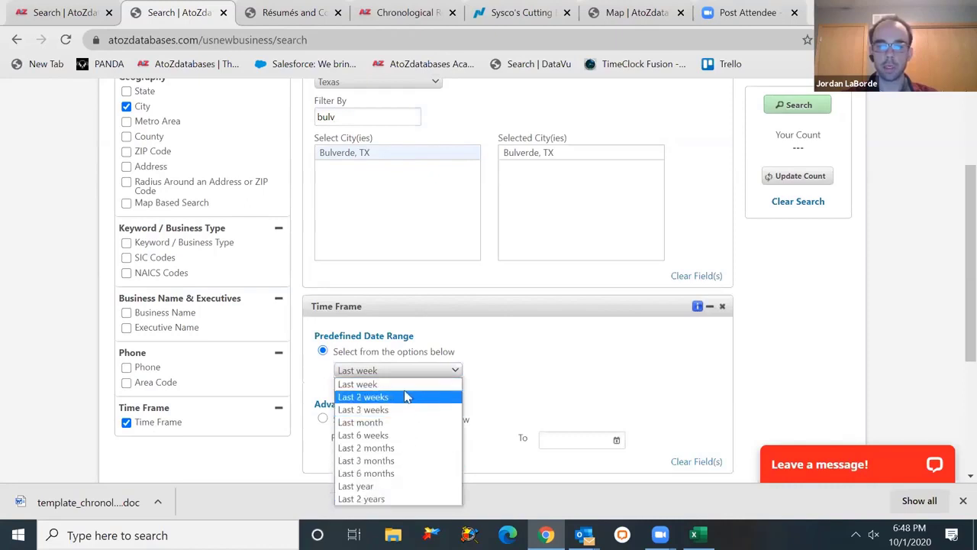
pyautogui.click(452, 383)
pyautogui.click(419, 443)
pyautogui.click(569, 438)
pyautogui.click(431, 371)
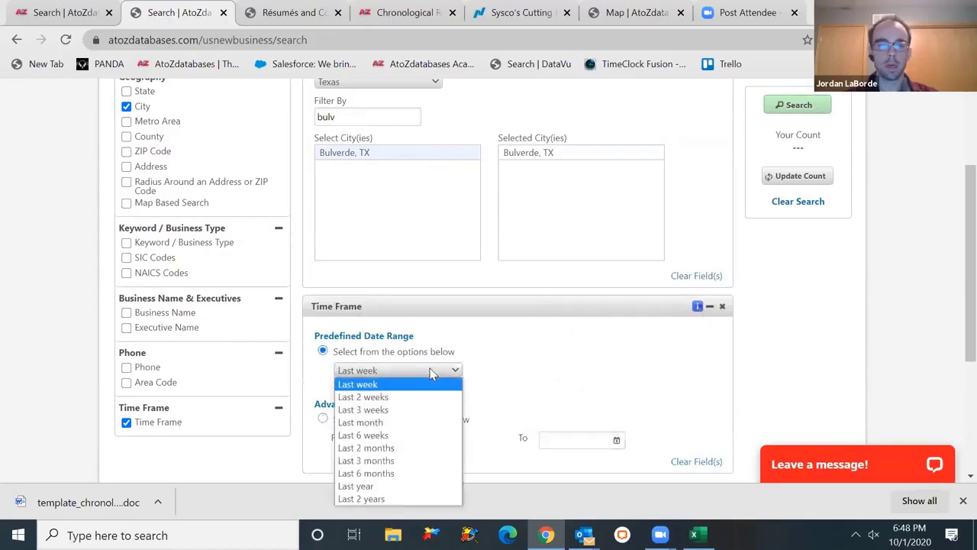
pyautogui.click(430, 460)
pyautogui.click(815, 176)
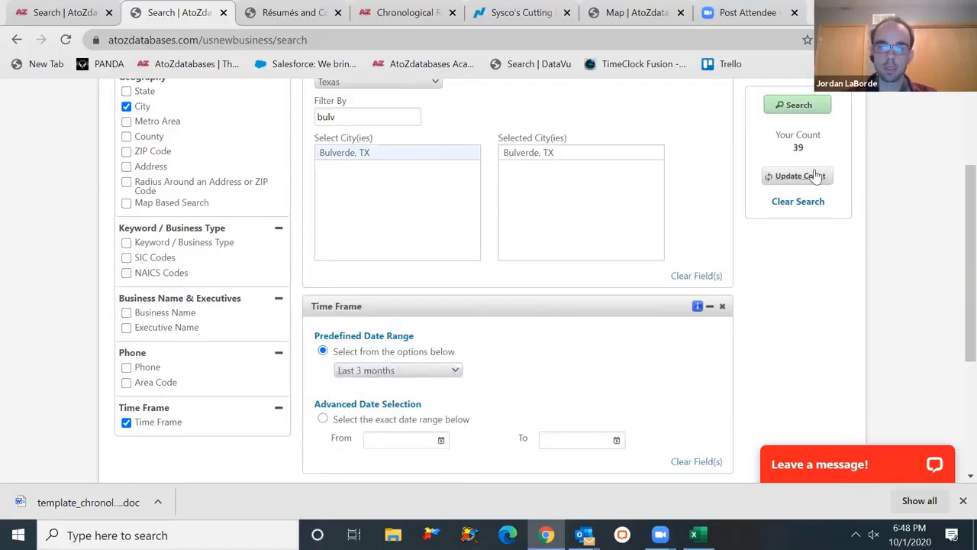
pyautogui.click(772, 106)
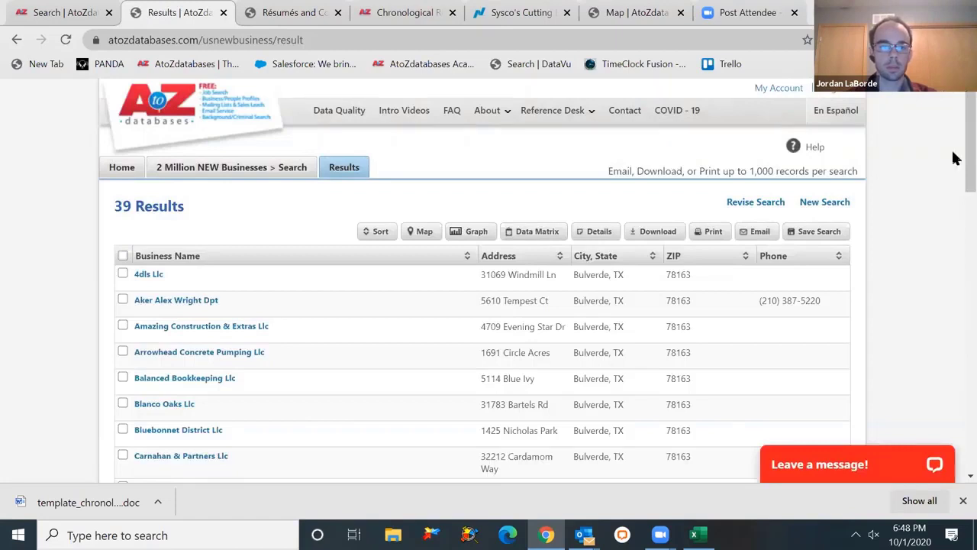
# - Review the Balanced Bookkeeping Llc record details, then return to the home page via the AtoZ logo
pyautogui.scroll(-2, 953, 159)
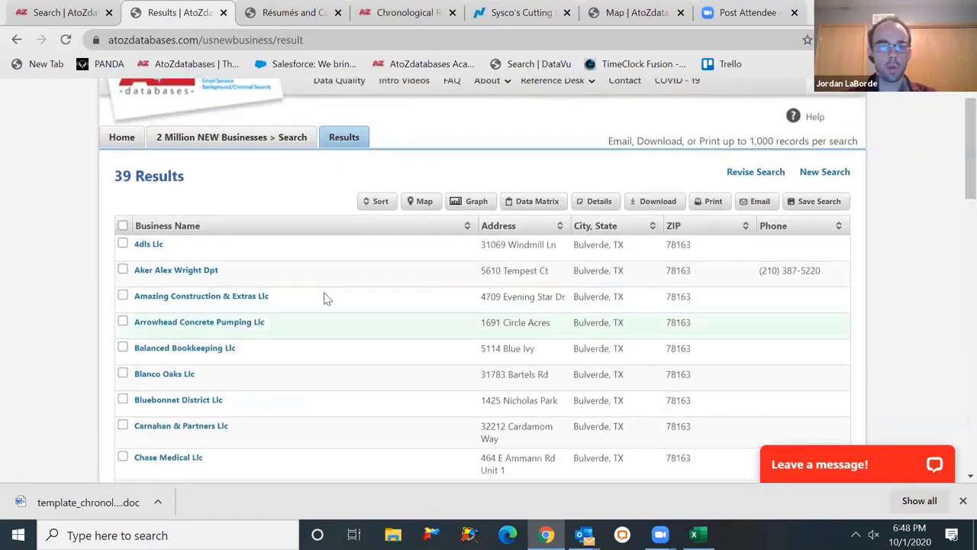
pyautogui.click(223, 348)
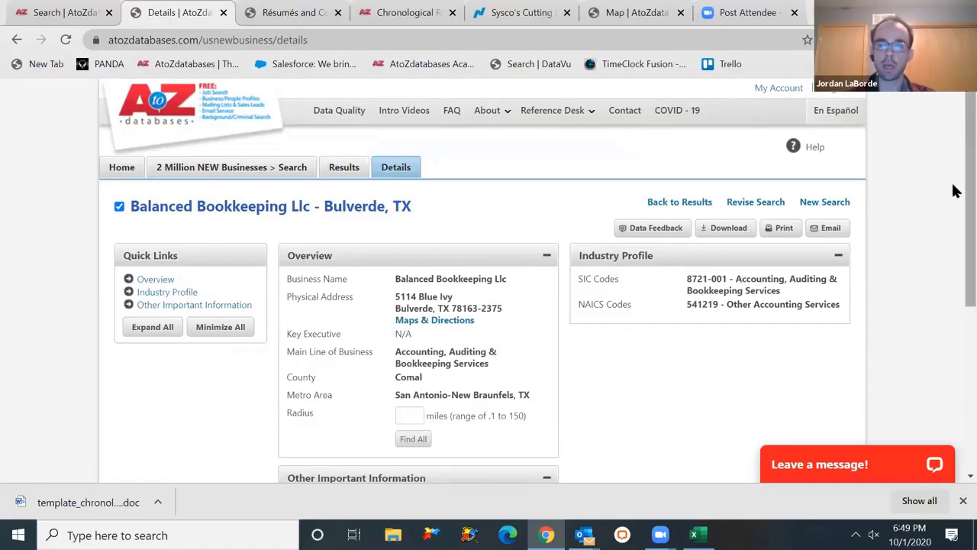
pyautogui.scroll(-2, 952, 203)
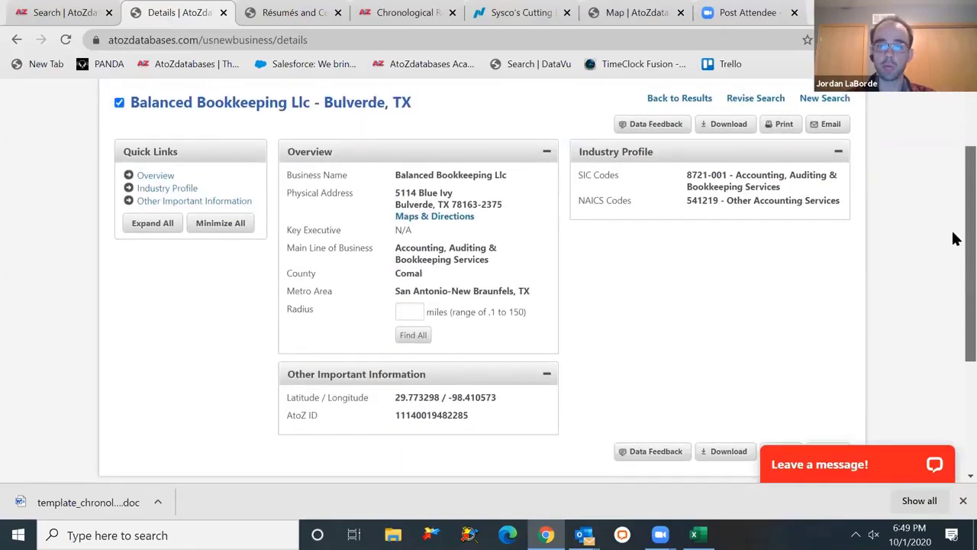
pyautogui.scroll(2, 952, 218)
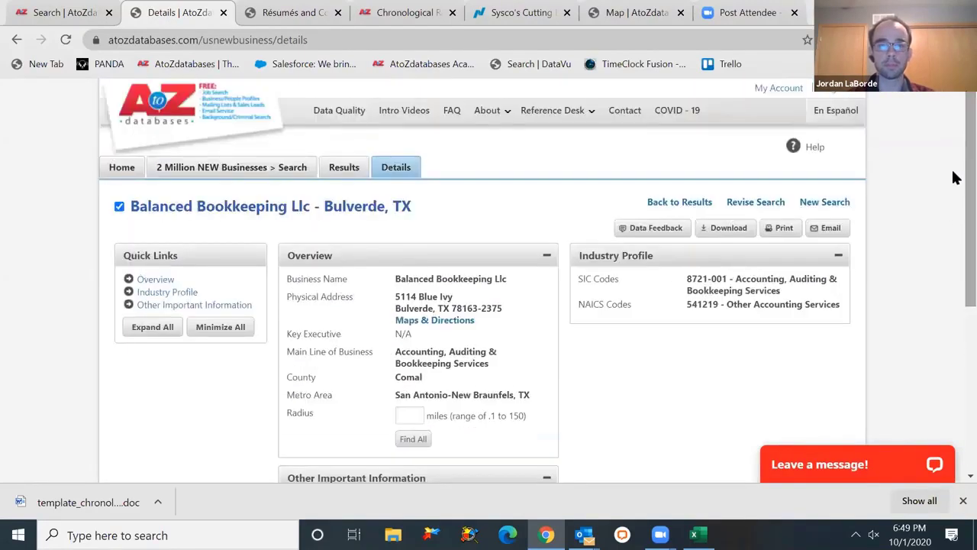
pyautogui.click(164, 118)
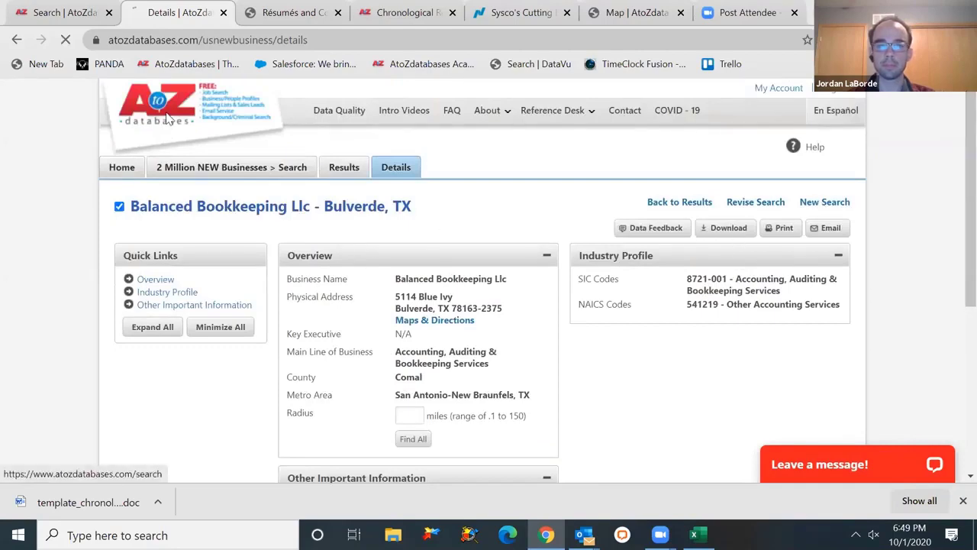
# - Start a 350,000 NEW Movers search limited to the city Bulverde, TX
pyautogui.scroll(-4, 952, 229)
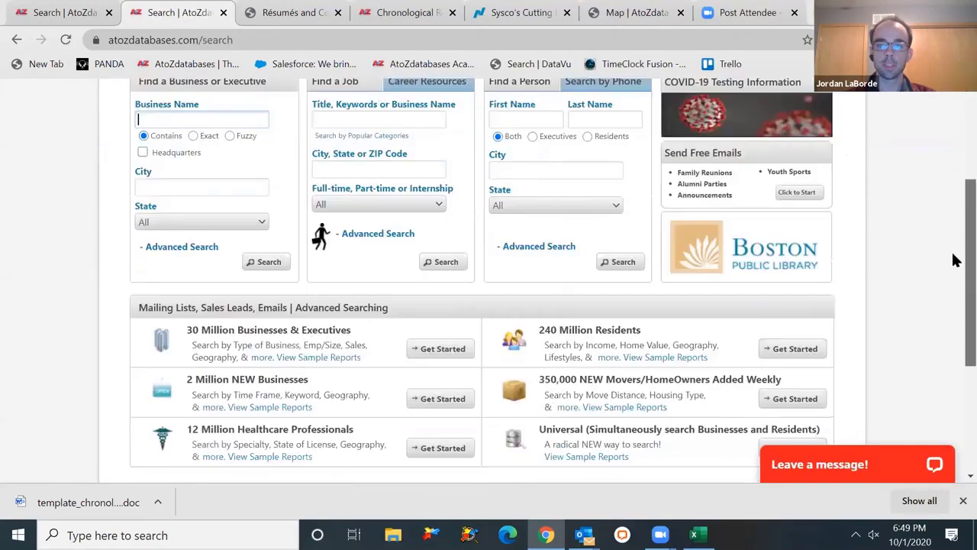
pyautogui.scroll(-1, 952, 264)
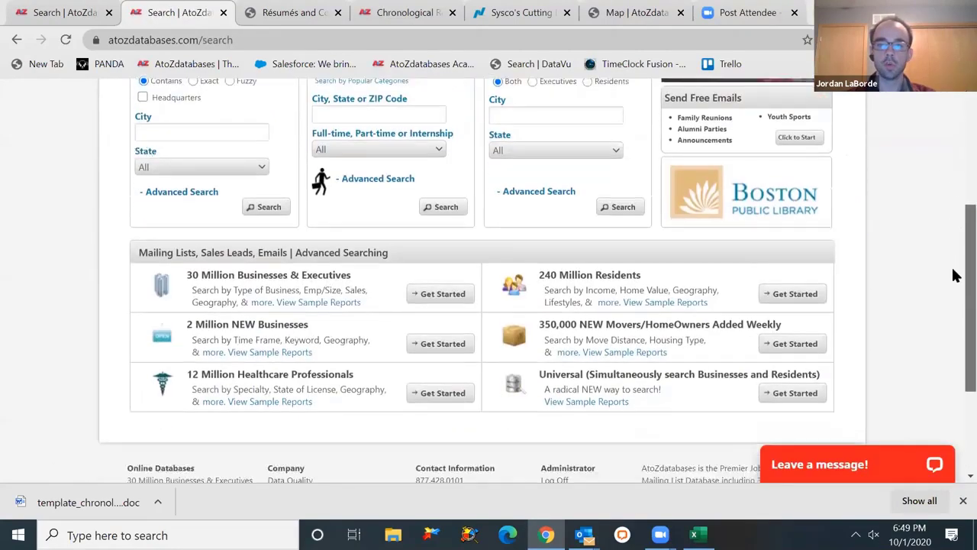
pyautogui.click(792, 344)
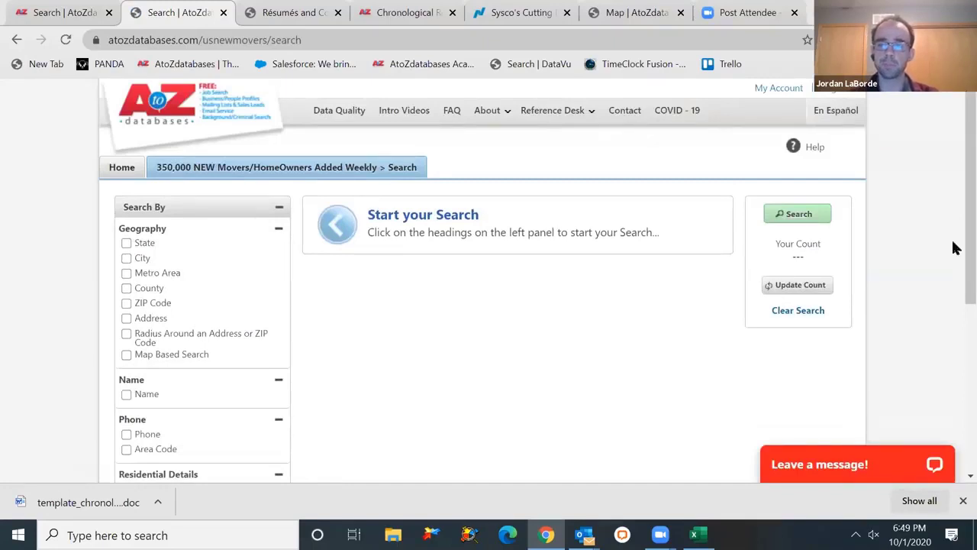
pyautogui.scroll(-2, 953, 188)
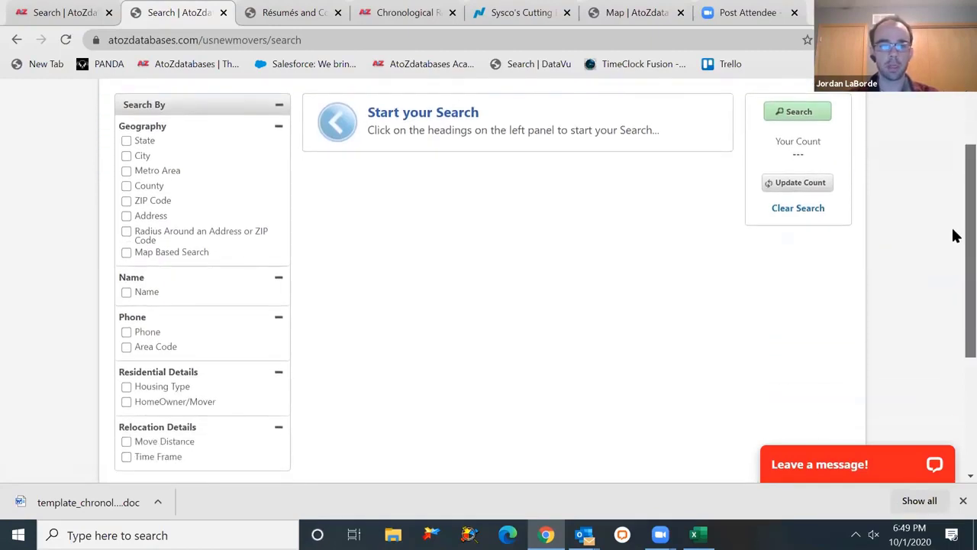
pyautogui.click(135, 158)
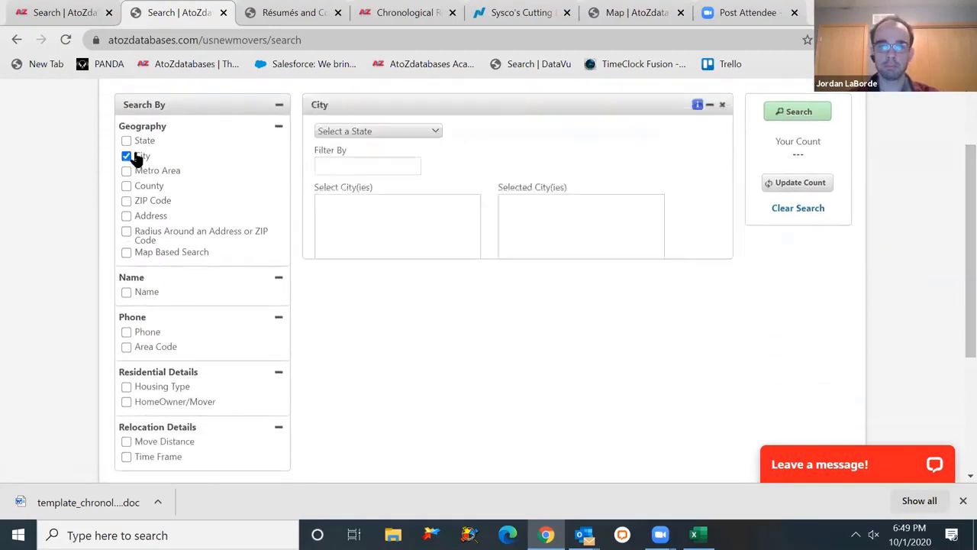
pyautogui.click(403, 131)
pyautogui.moveTo(434, 186); pyautogui.dragTo(435, 316)
pyautogui.click(388, 357)
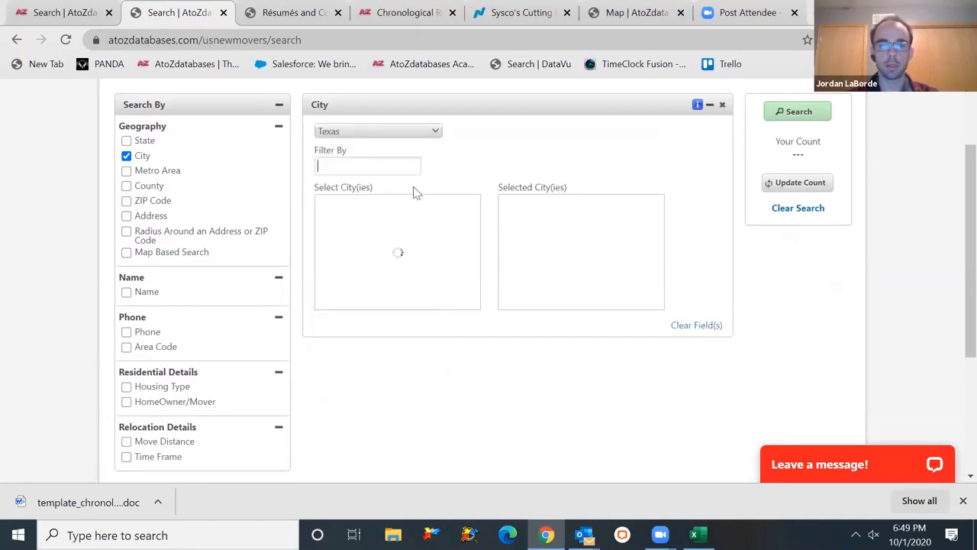
pyautogui.click(394, 160)
pyautogui.write('bulve')
pyautogui.click(391, 203)
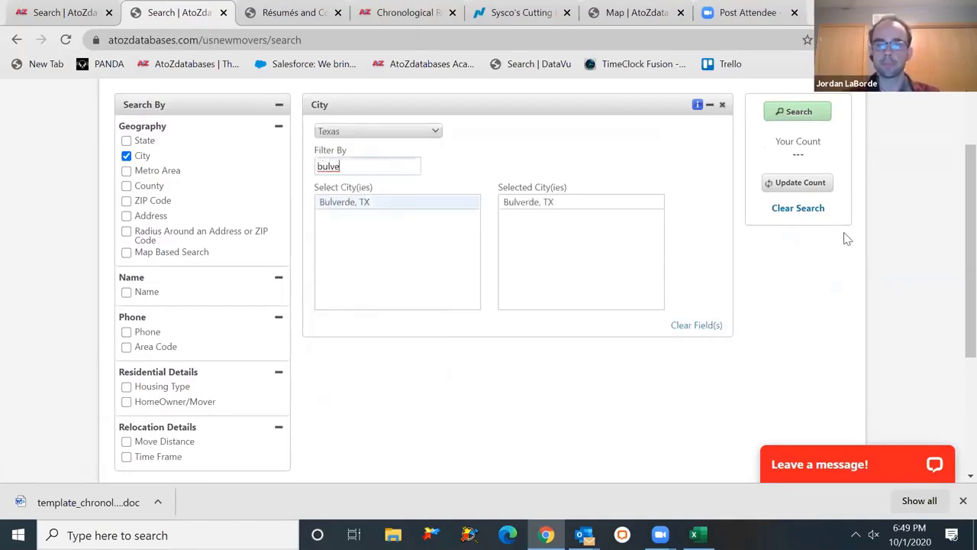
# - Add a Time Frame criterion set to Last 6 months
pyautogui.scroll(-1, 953, 229)
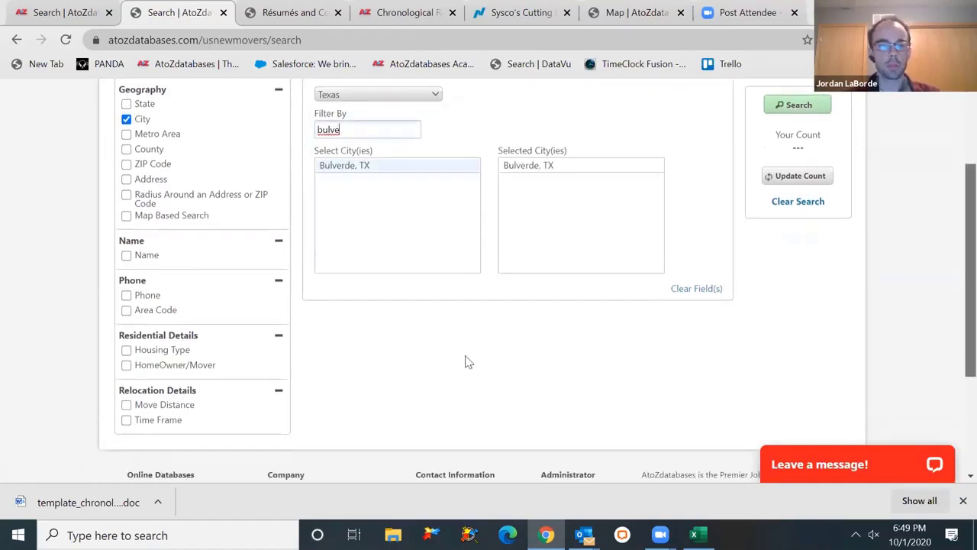
pyautogui.click(152, 420)
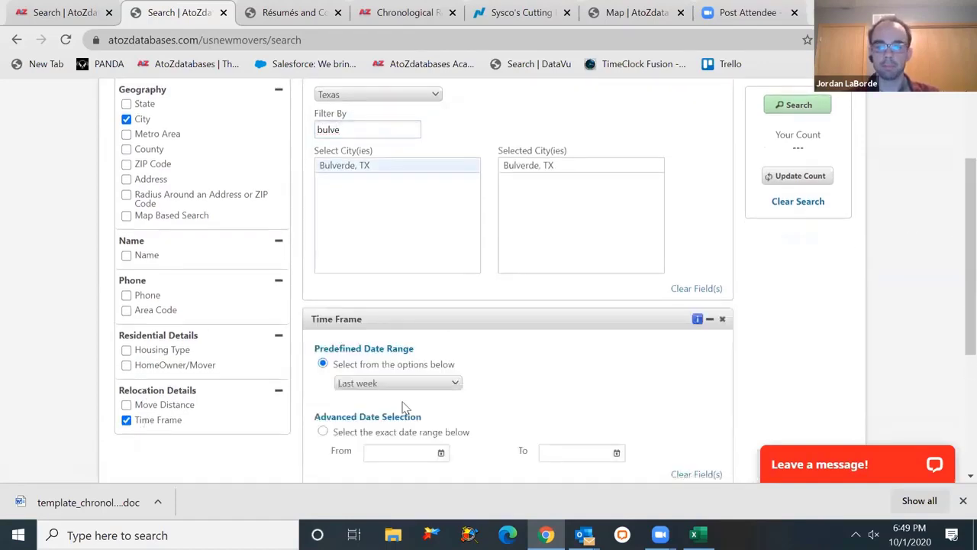
pyautogui.click(424, 384)
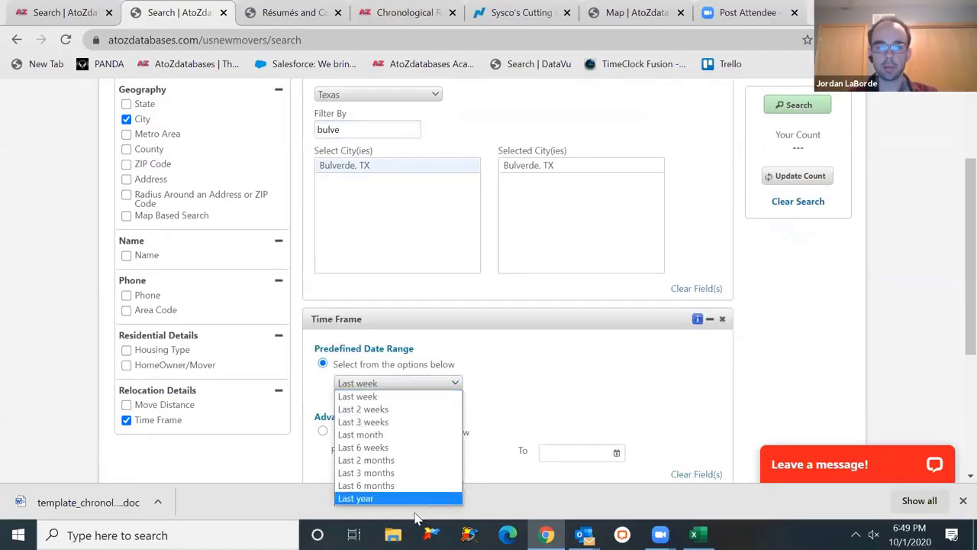
pyautogui.click(486, 419)
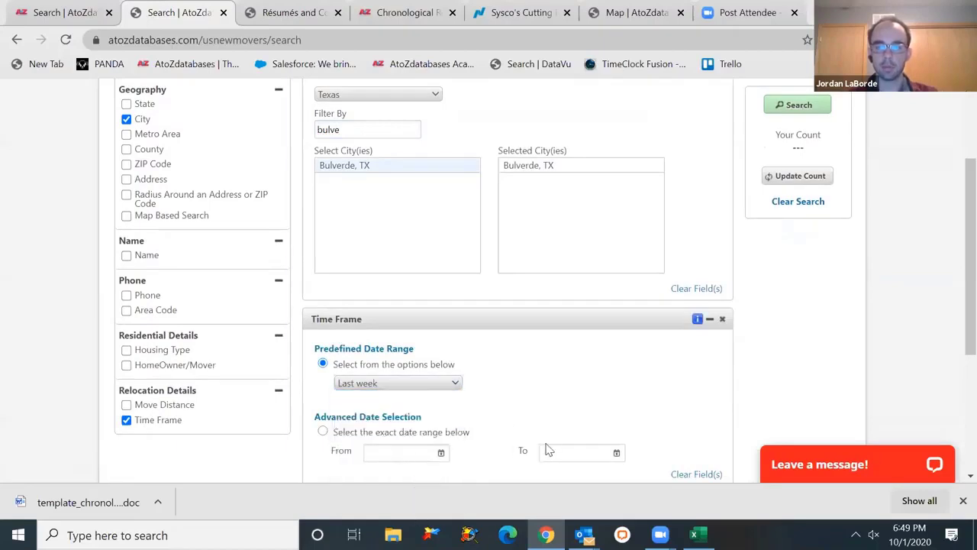
pyautogui.click(412, 384)
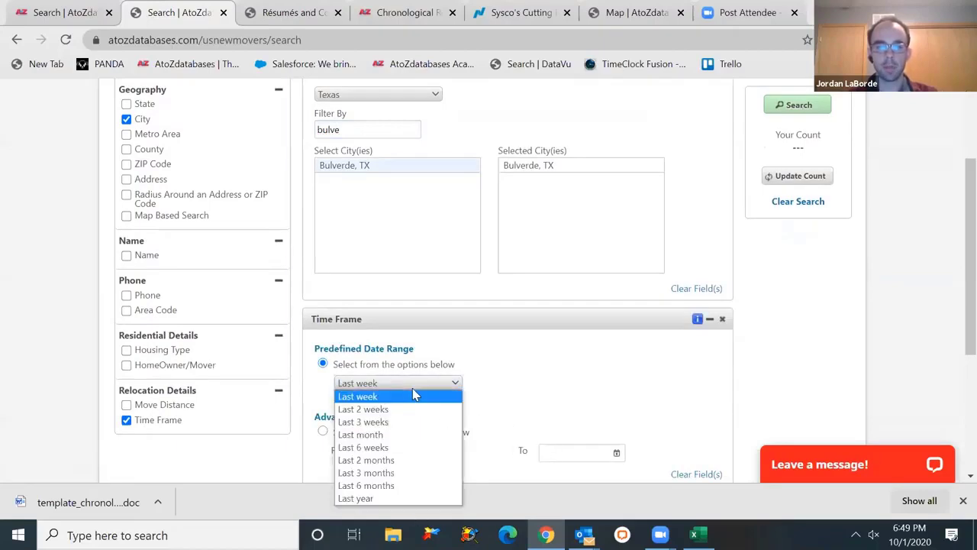
pyautogui.click(431, 485)
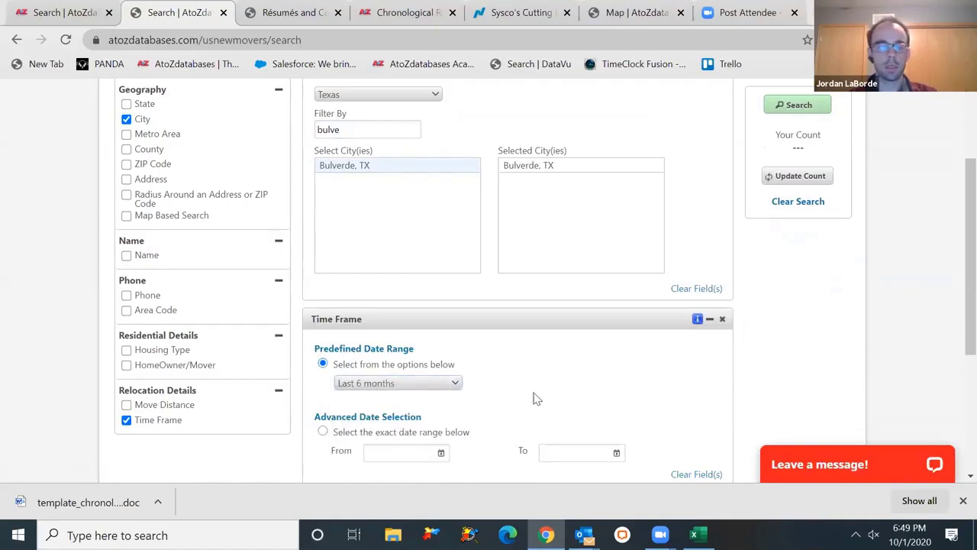
# - Add move distances of 25 to 49 and 50+ miles, update the count to 378, and search
pyautogui.click(177, 408)
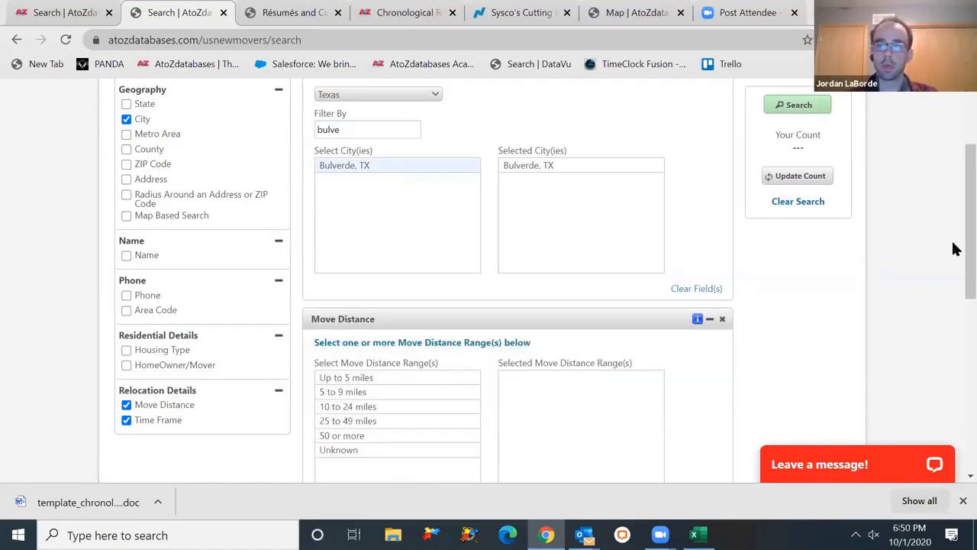
pyautogui.scroll(-1, 953, 260)
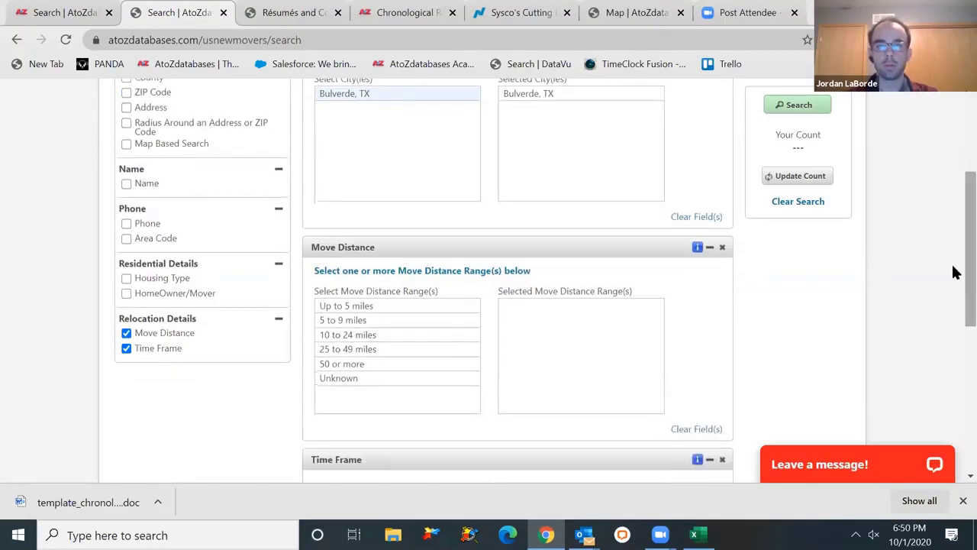
pyautogui.click(427, 351)
pyautogui.click(428, 365)
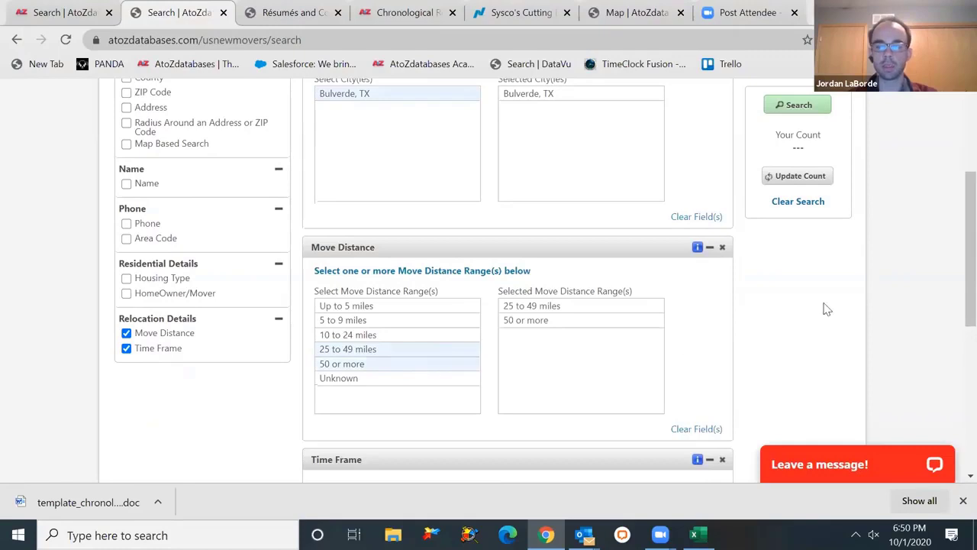
pyautogui.scroll(1, 955, 237)
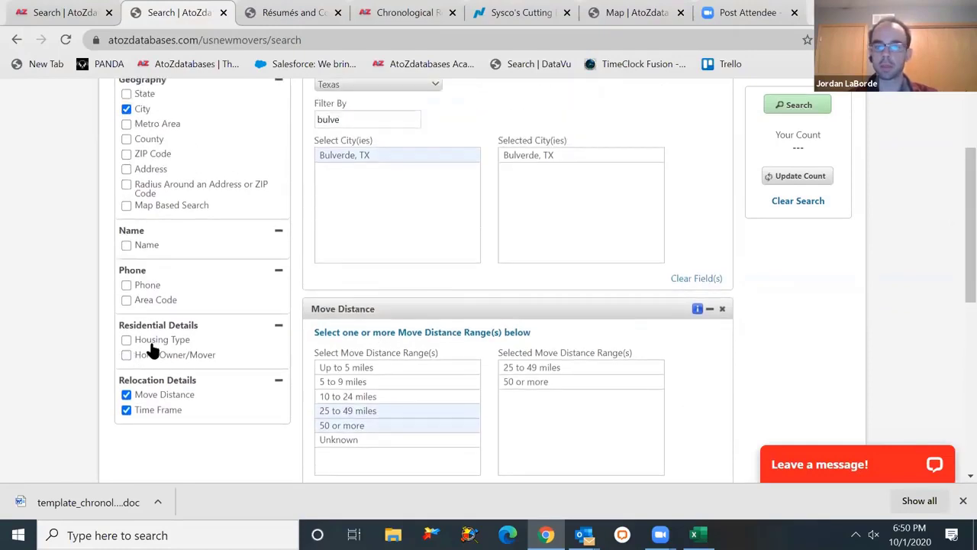
pyautogui.click(780, 176)
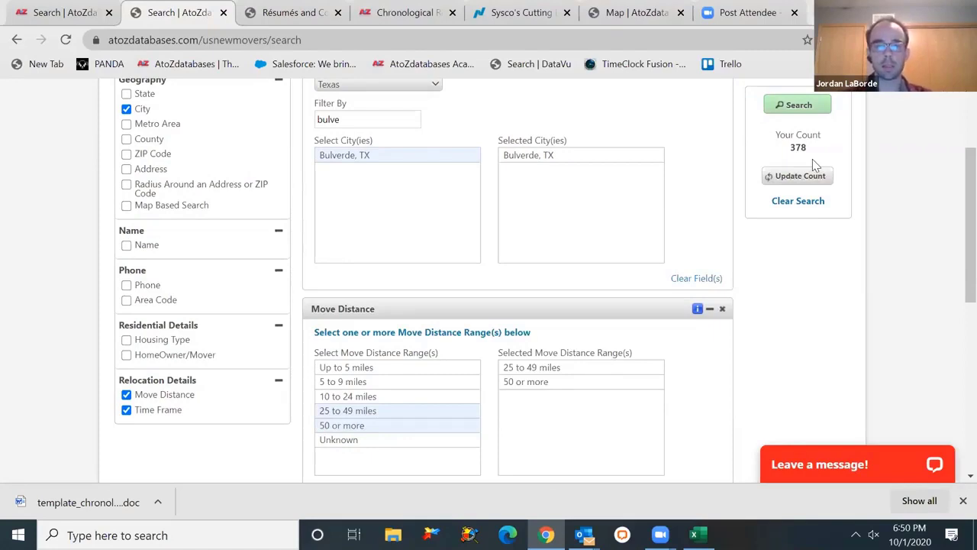
pyautogui.click(774, 105)
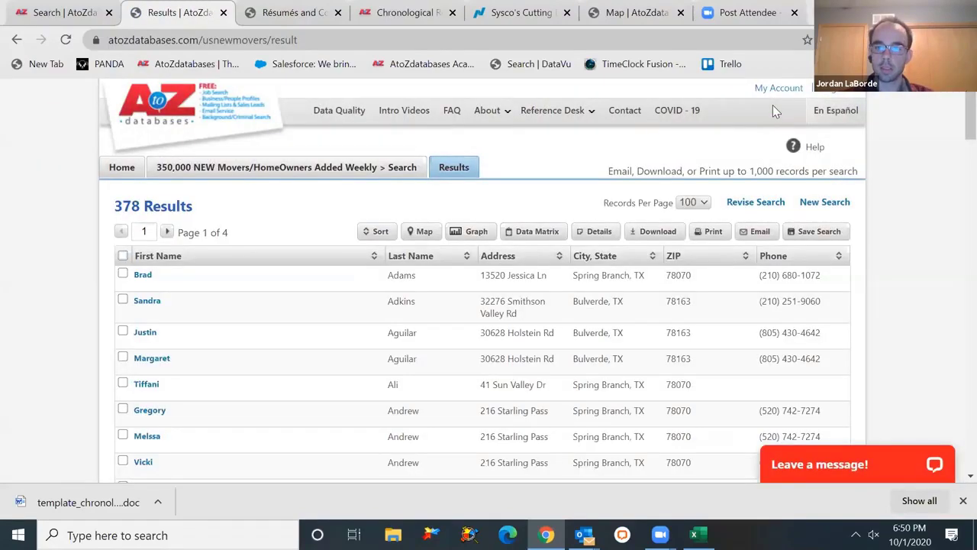
# - Open the second Bulverde mover's detail record, showing a 57.1-mile move, then return home
pyautogui.scroll(-1, 931, 139)
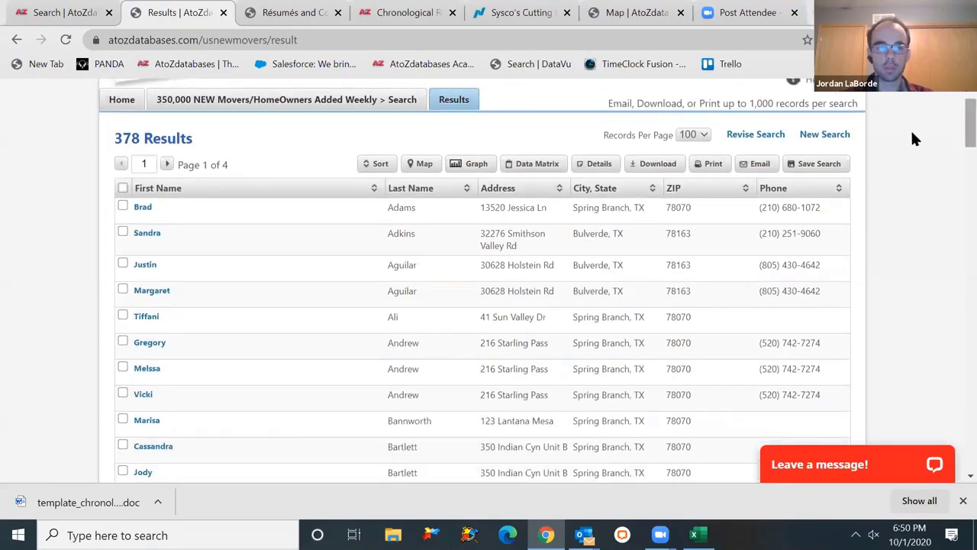
pyautogui.click(152, 234)
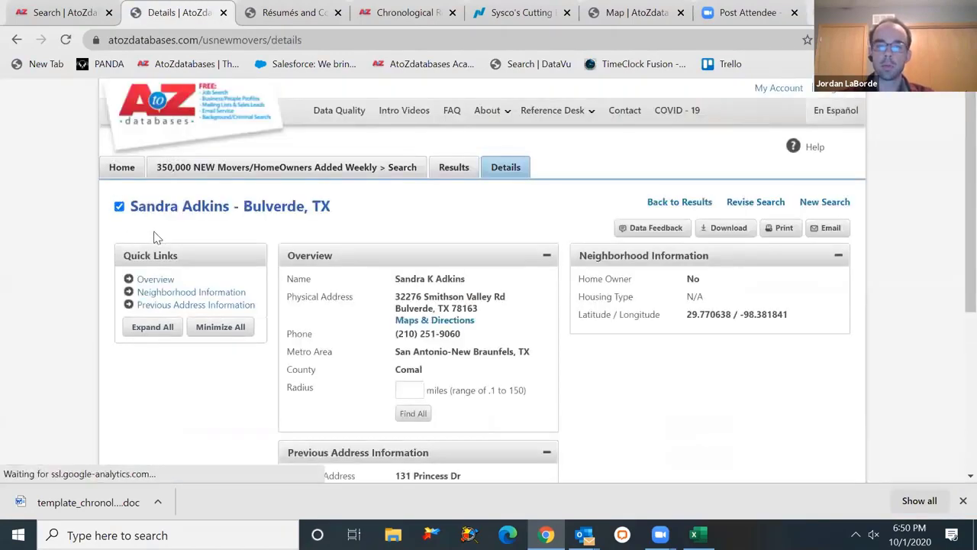
pyautogui.scroll(-1, 953, 221)
pyautogui.scroll(-1, 952, 246)
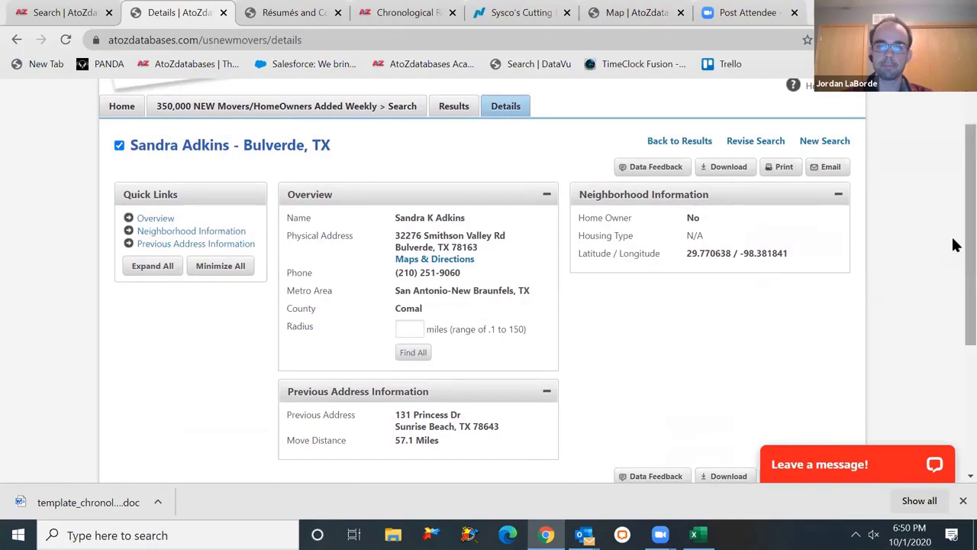
pyautogui.scroll(1, 953, 229)
pyautogui.click(171, 108)
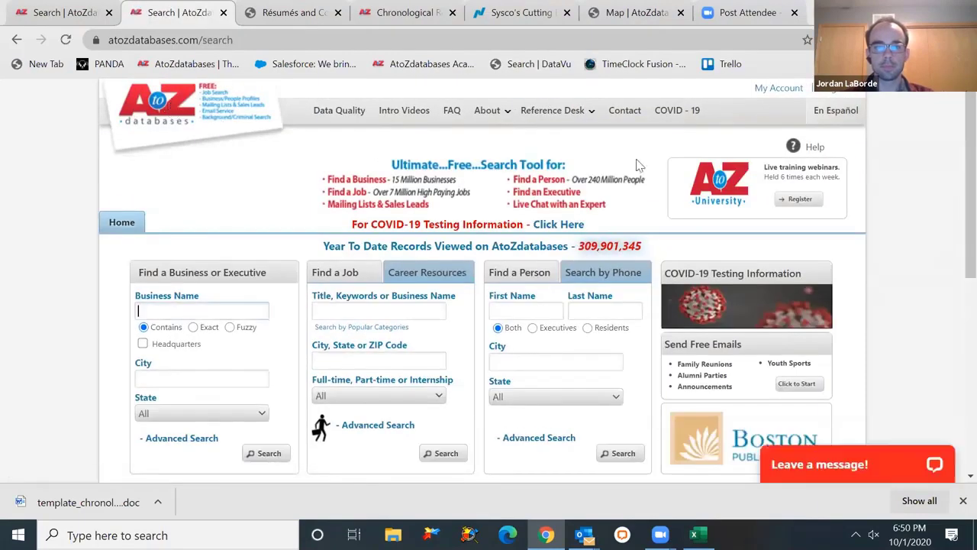
# - Start a healthcare professionals search with a radius around verified ZIP 78163
pyautogui.scroll(-3, 952, 264)
pyautogui.click(443, 396)
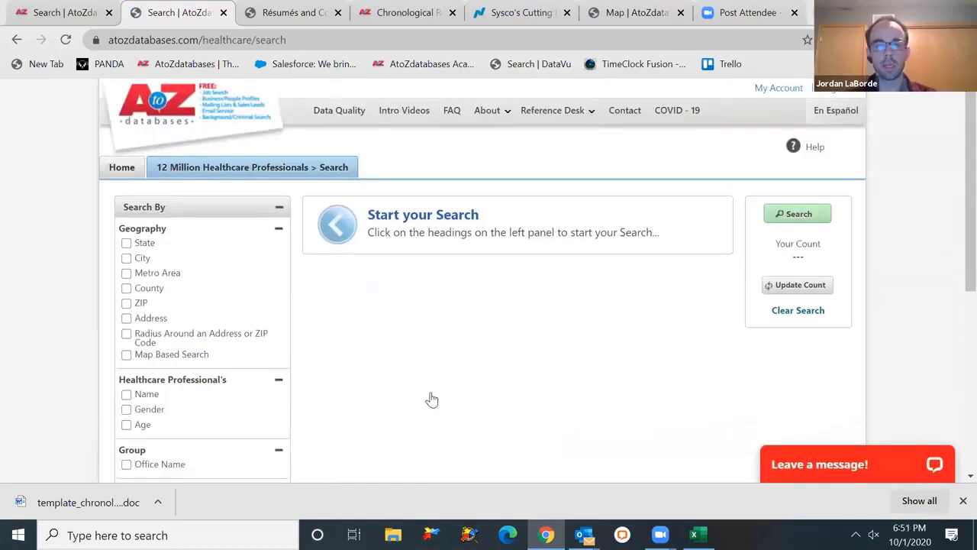
pyautogui.scroll(-1, 953, 213)
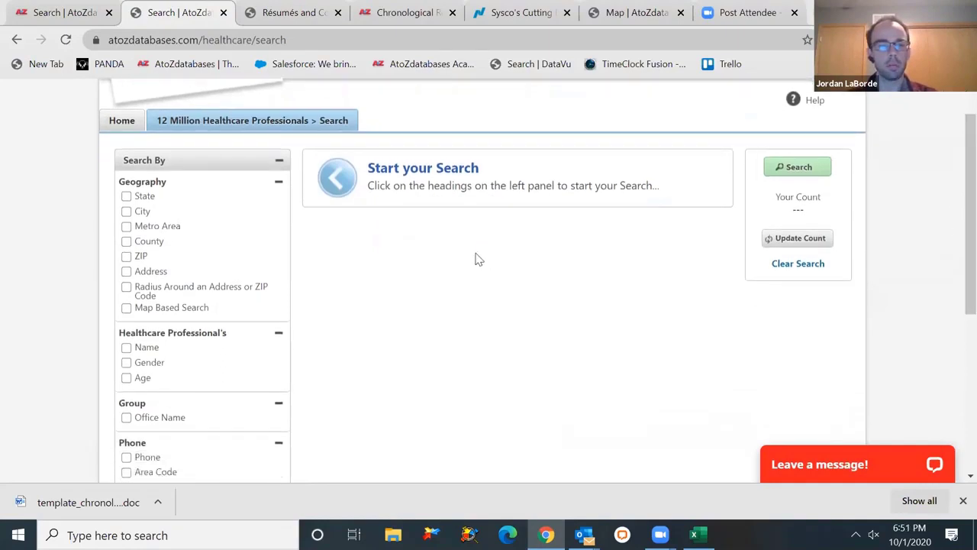
pyautogui.click(151, 289)
pyautogui.click(357, 200)
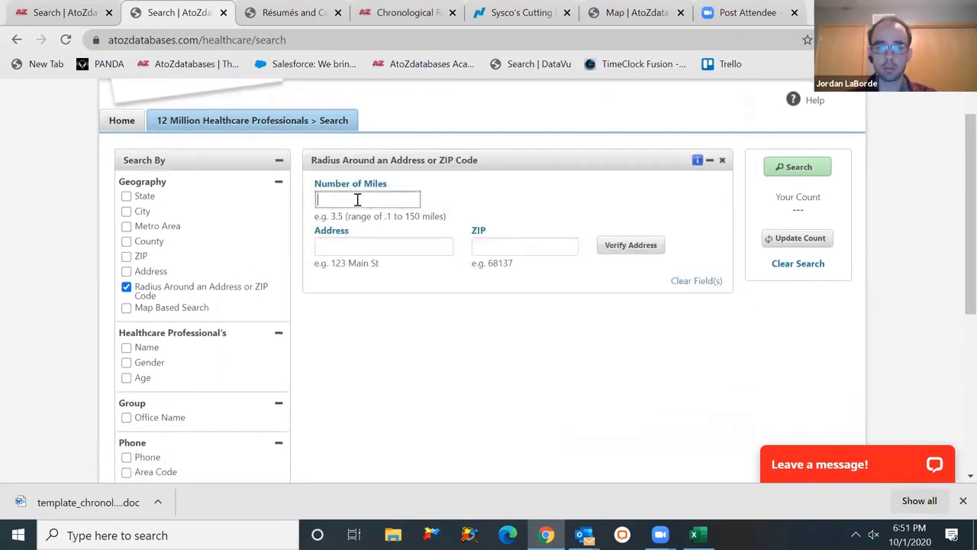
pyautogui.click(483, 244)
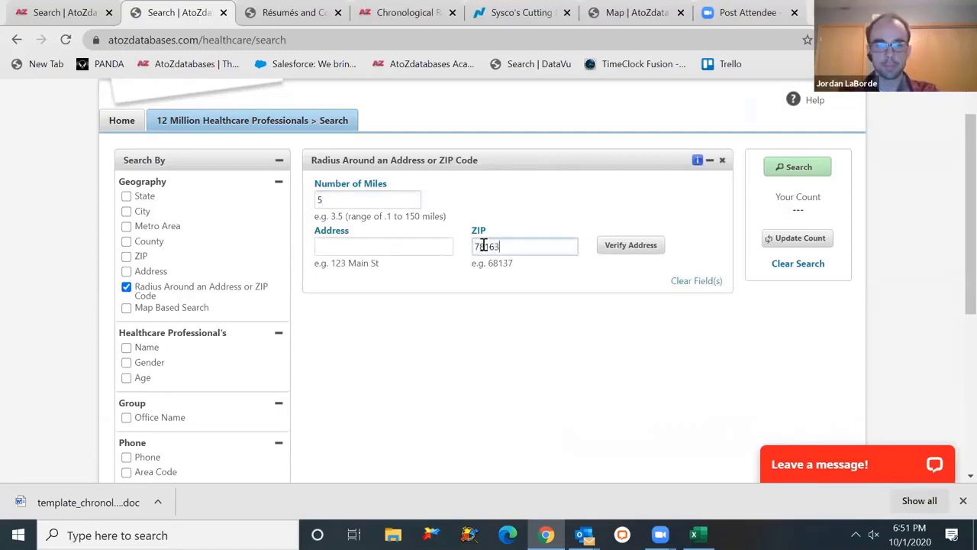
pyautogui.click(615, 245)
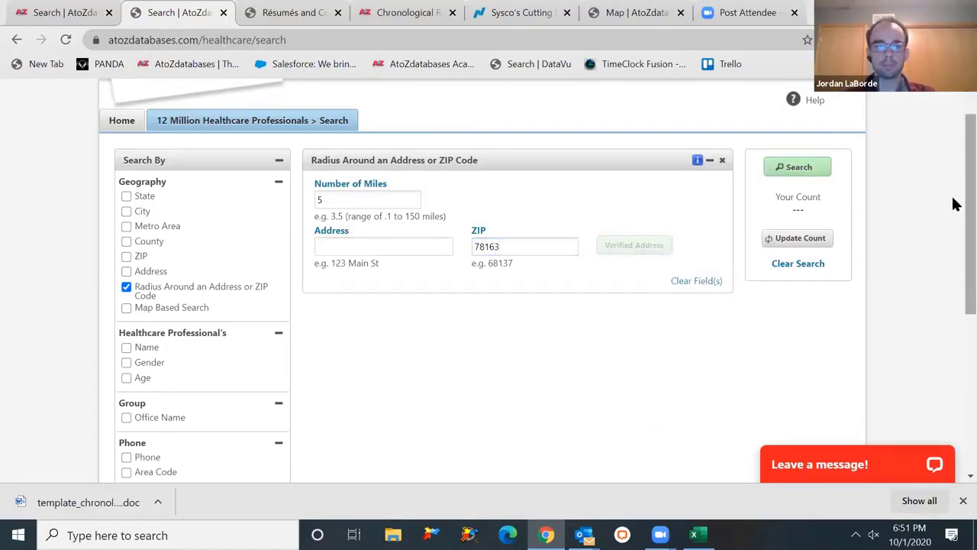
# - Add dentist medical profession and Dentist practice-area specialty criteria
pyautogui.scroll(-1, 955, 214)
pyautogui.scroll(-1, 954, 241)
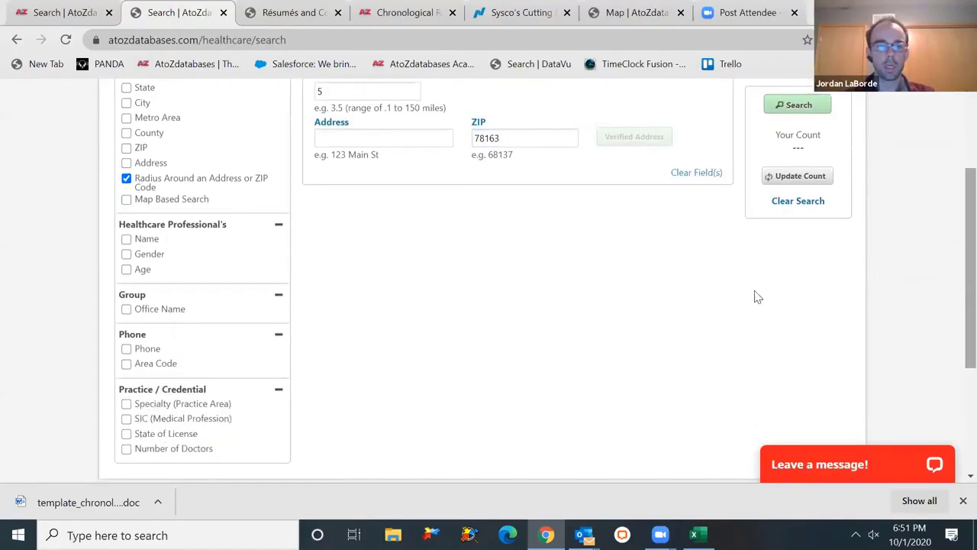
pyautogui.click(206, 420)
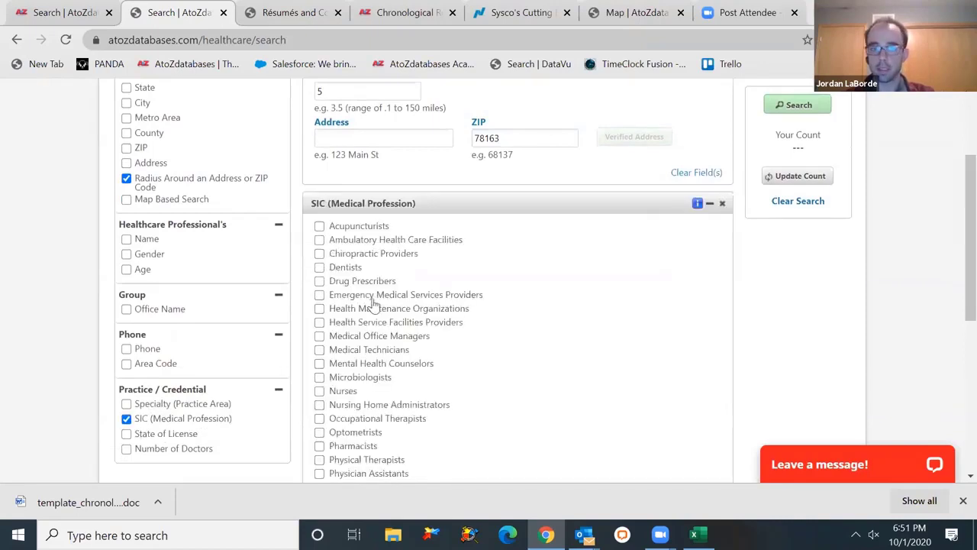
pyautogui.click(345, 268)
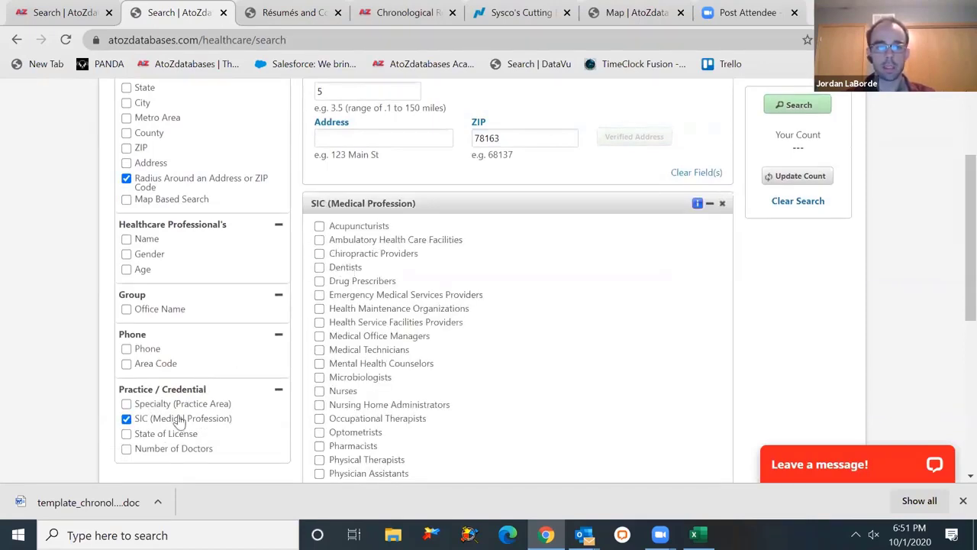
pyautogui.click(181, 402)
pyautogui.click(348, 239)
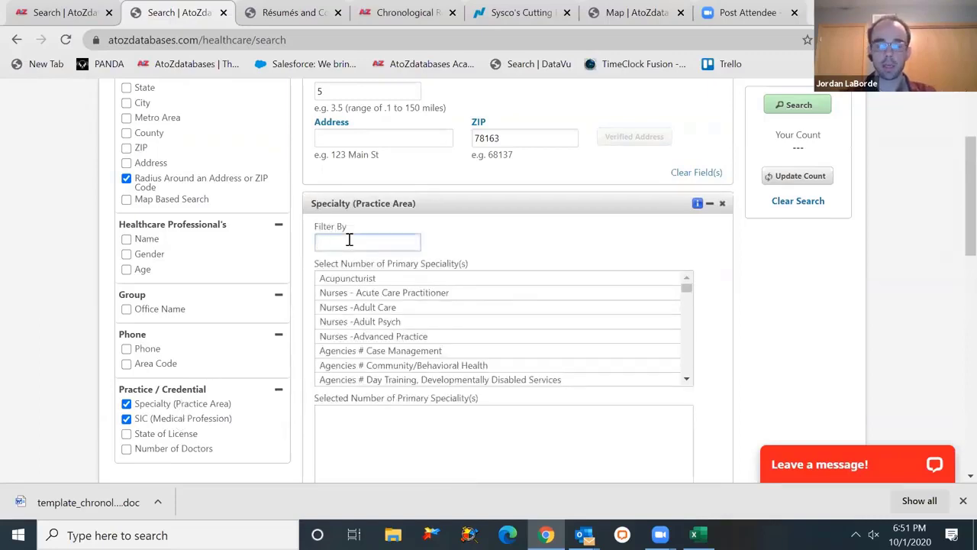
pyautogui.write('ch')
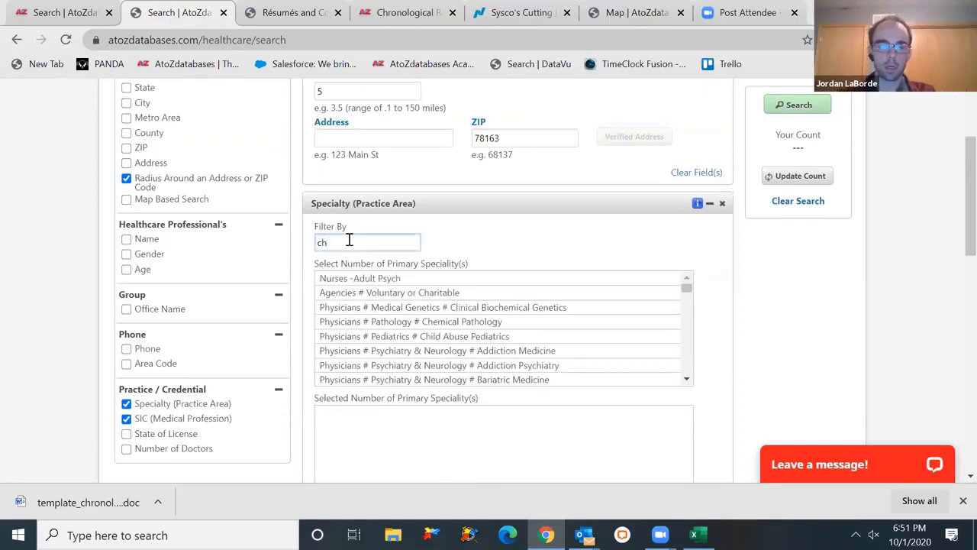
pyautogui.press('BackSpace')
pyautogui.press('BackSpace')
pyautogui.write('dentis')
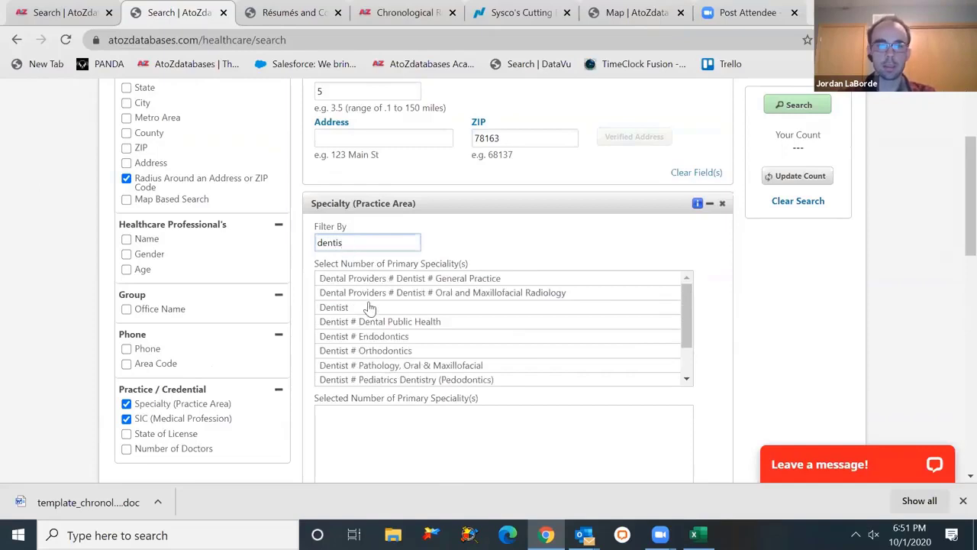
pyautogui.click(369, 307)
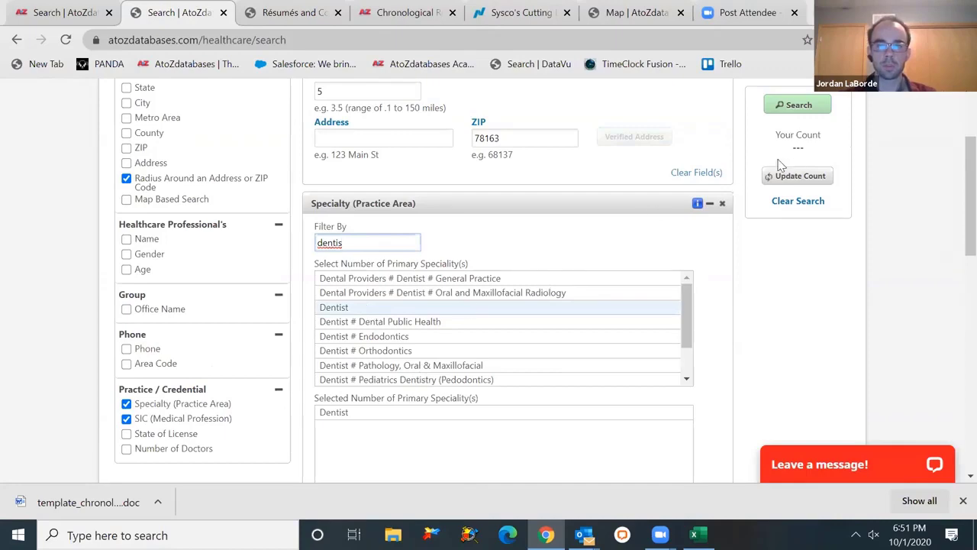
# - Remove the empty medical profession criterion, update the count, and run the search for 6 dentists
pyautogui.click(794, 175)
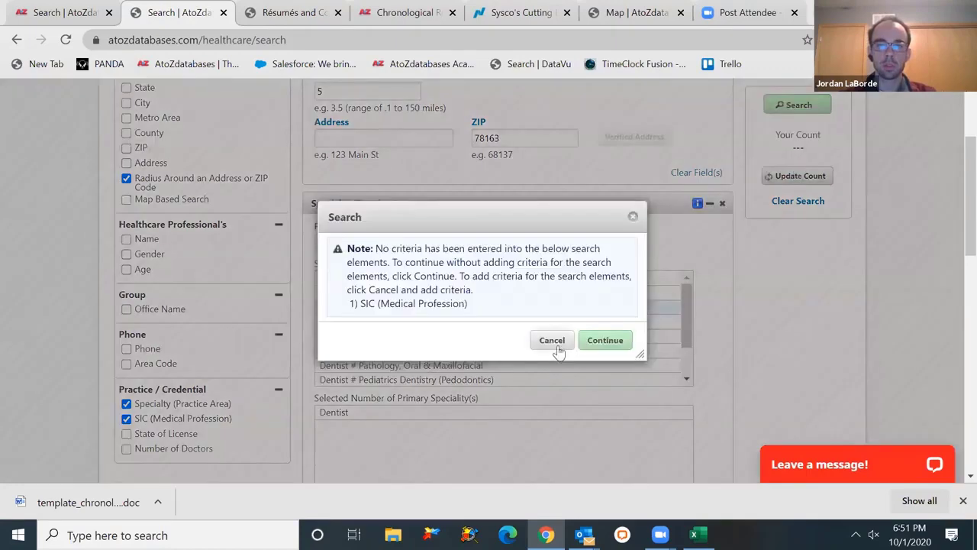
pyautogui.click(552, 341)
pyautogui.scroll(-3, 961, 257)
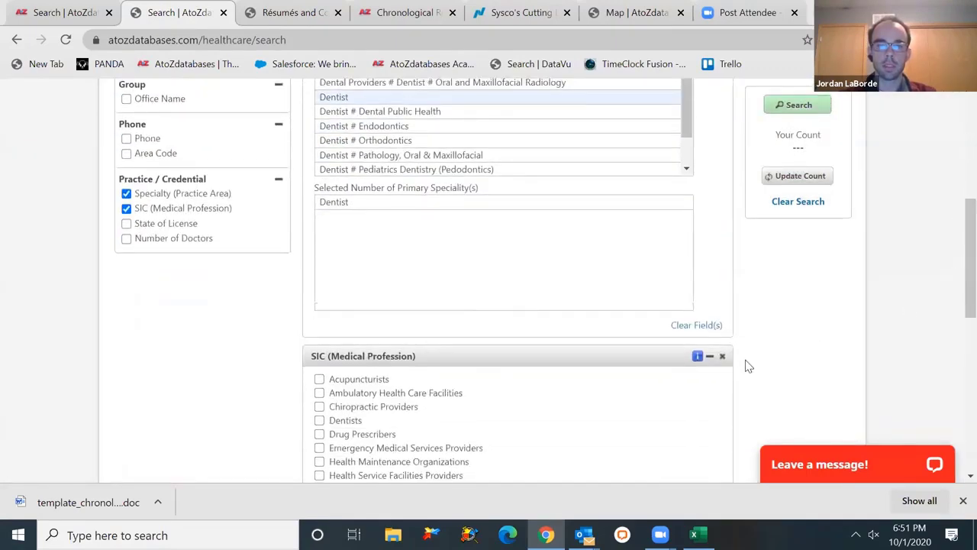
pyautogui.click(722, 355)
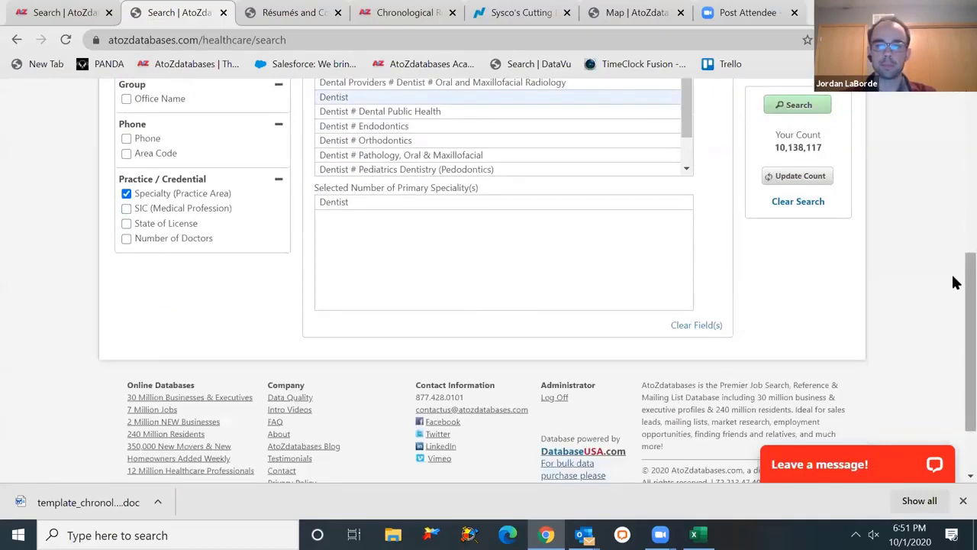
pyautogui.scroll(4, 955, 283)
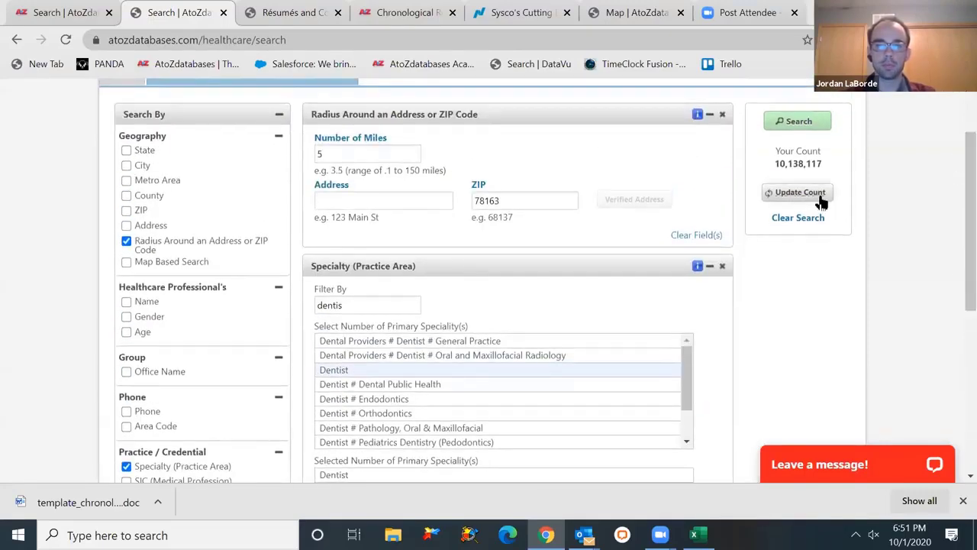
pyautogui.click(819, 198)
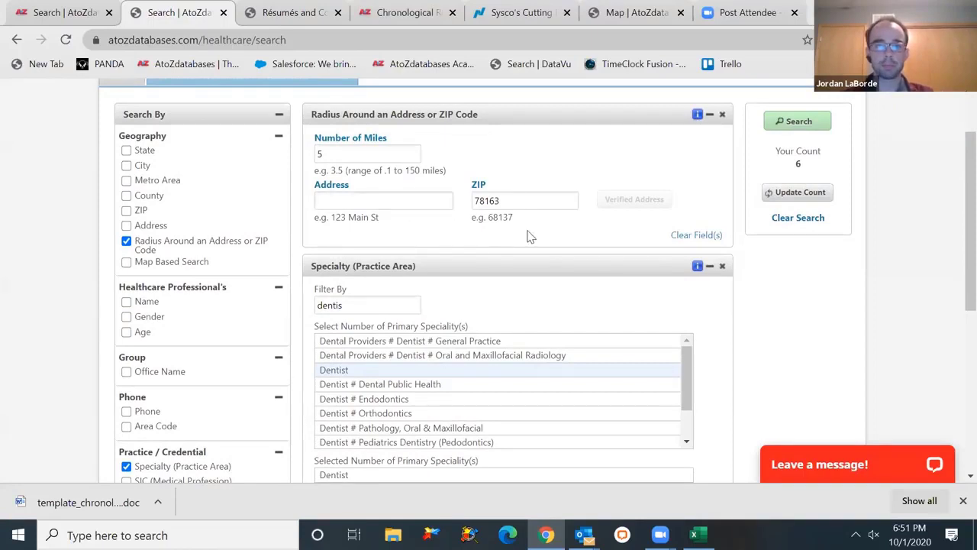
pyautogui.click(769, 122)
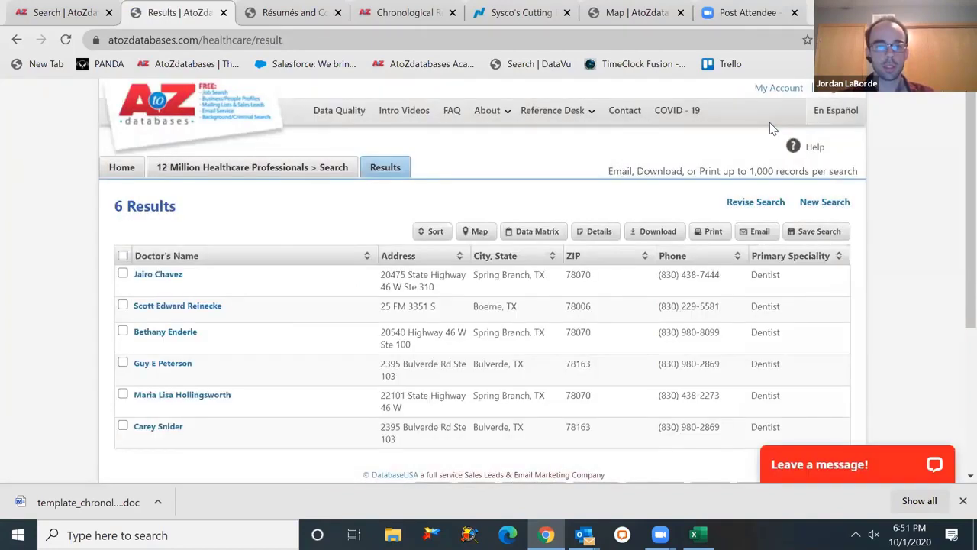
# - Open the second dentist's record, a Boerne, TX dentist at Kendall Woods Dental
pyautogui.click(187, 308)
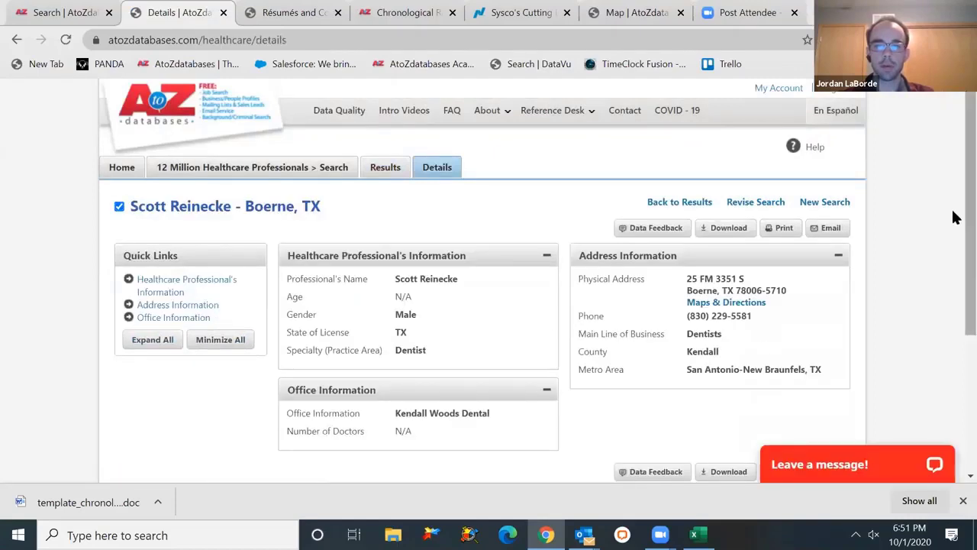
pyautogui.scroll(-1, 954, 229)
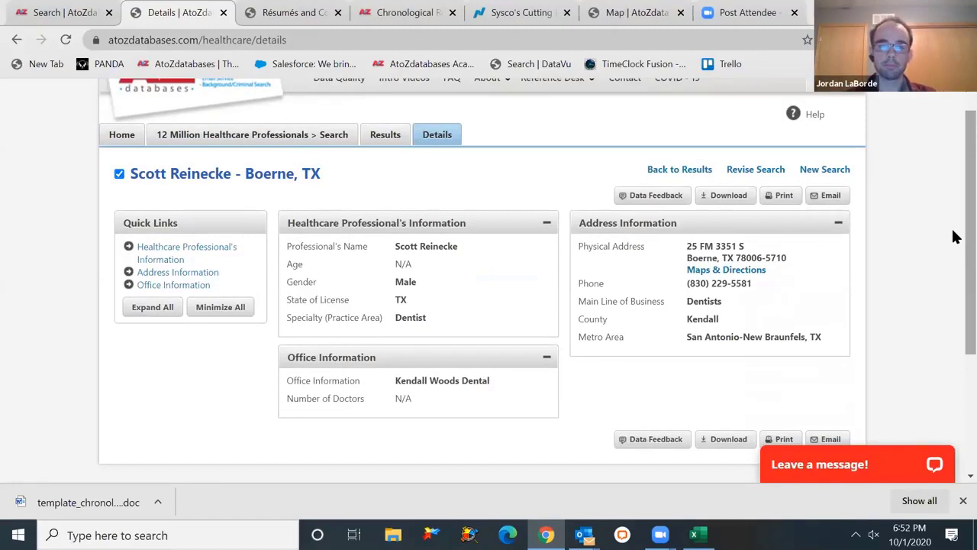
pyautogui.scroll(1, 954, 206)
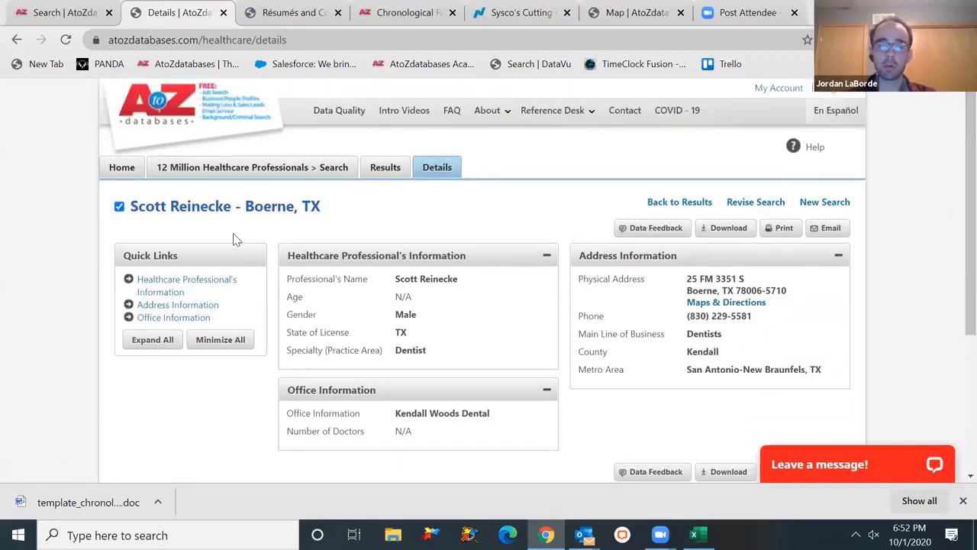
# - Open the Universal businesses-and-residents search from home, then return to the search home page
pyautogui.click(151, 125)
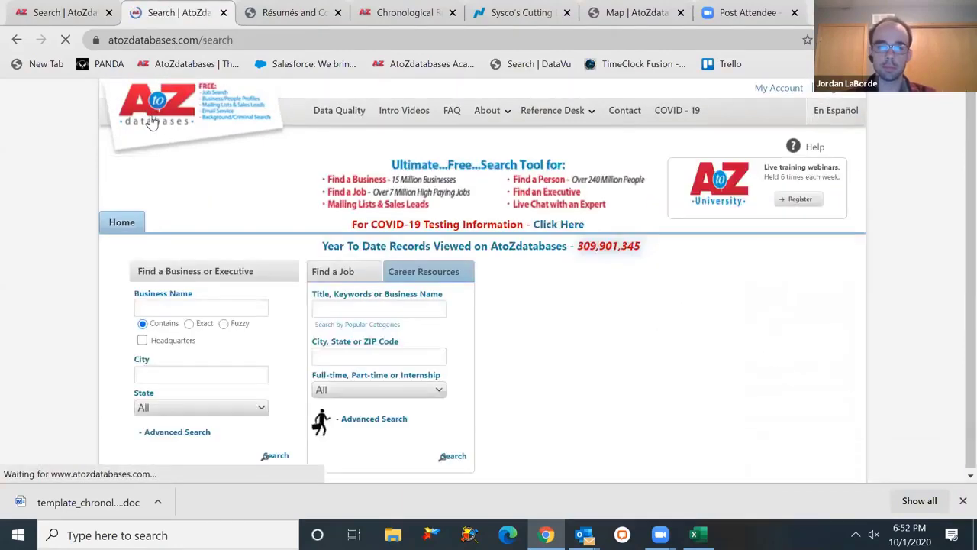
pyautogui.scroll(-2, 954, 183)
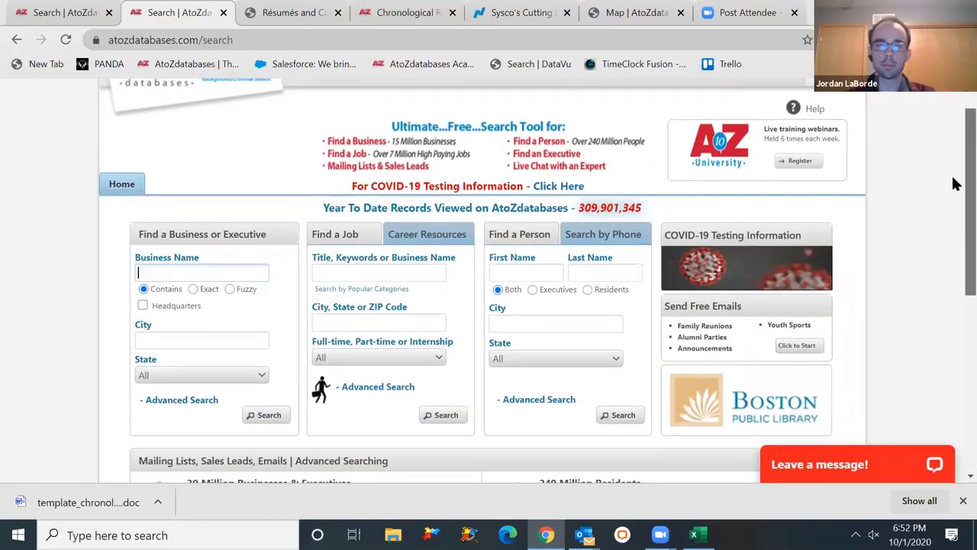
pyautogui.scroll(-3, 954, 198)
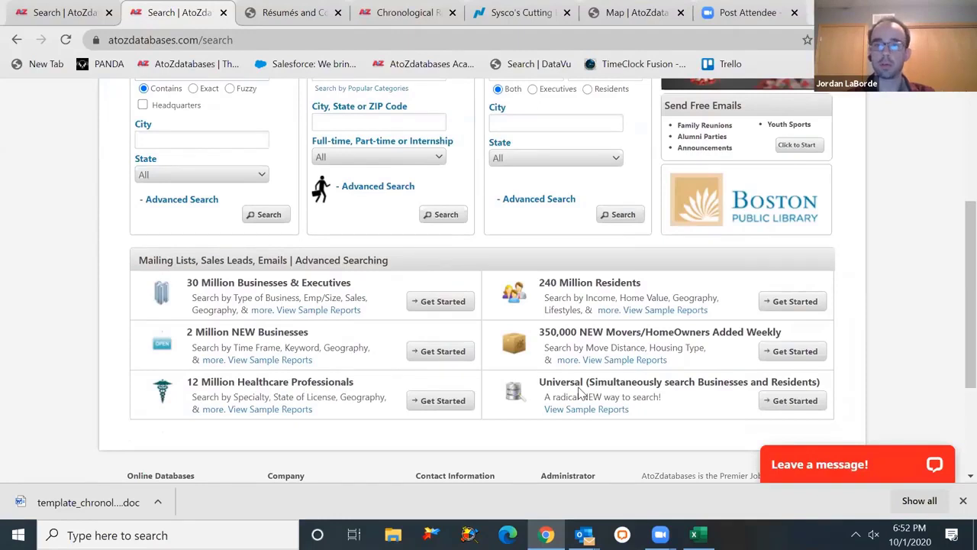
pyautogui.click(763, 401)
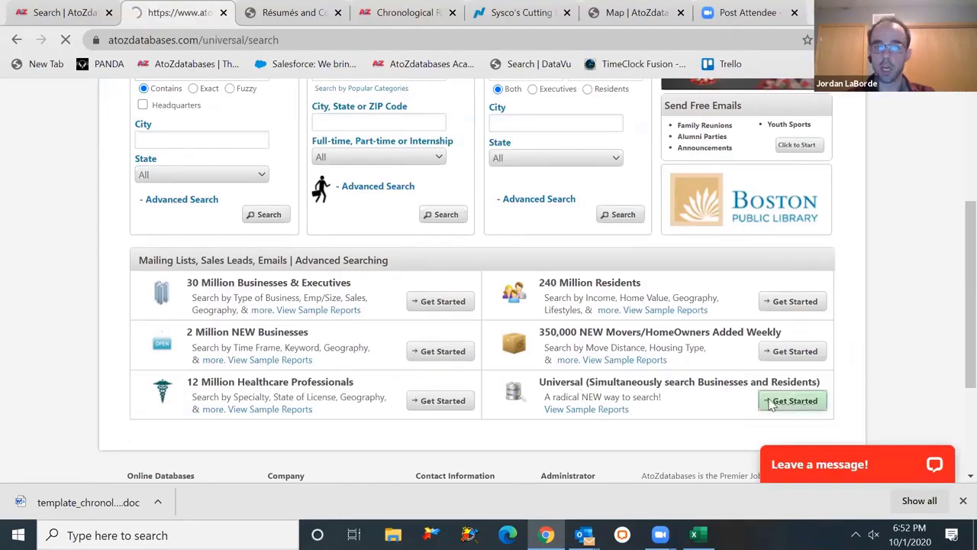
pyautogui.scroll(-1, 952, 281)
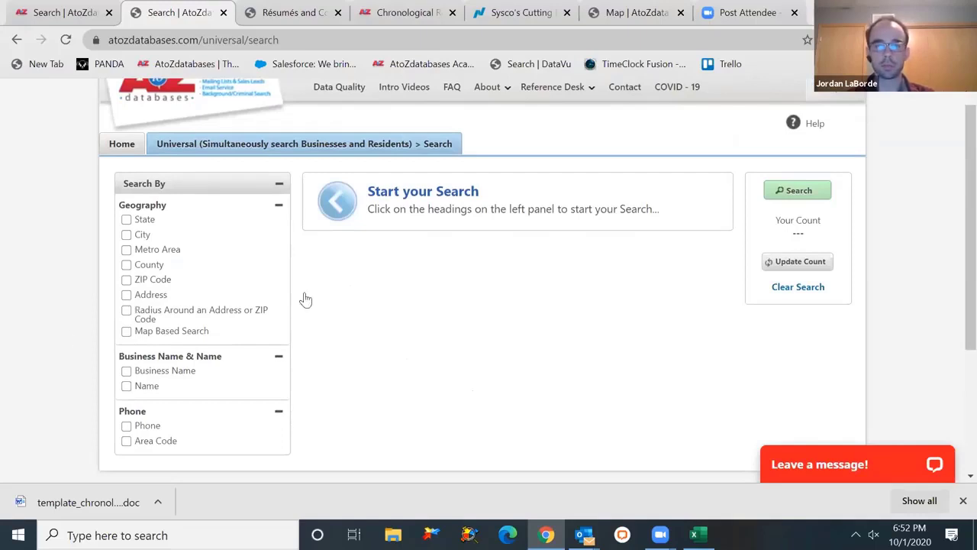
pyautogui.scroll(1, 953, 257)
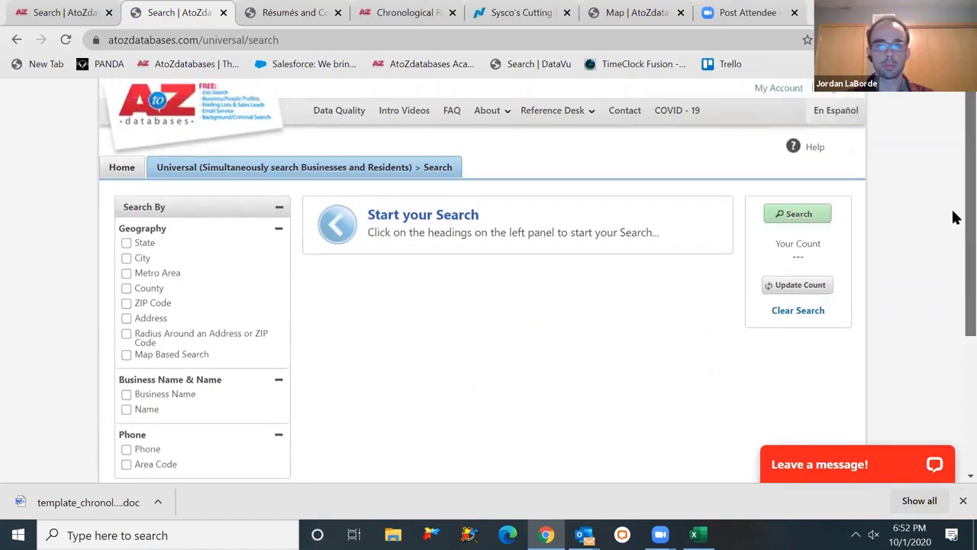
pyautogui.click(175, 111)
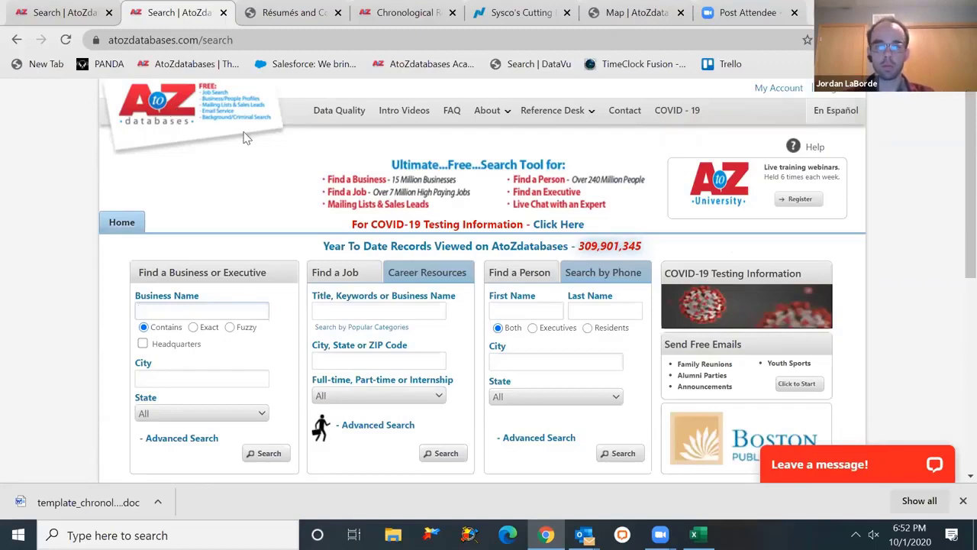
pyautogui.click(333, 115)
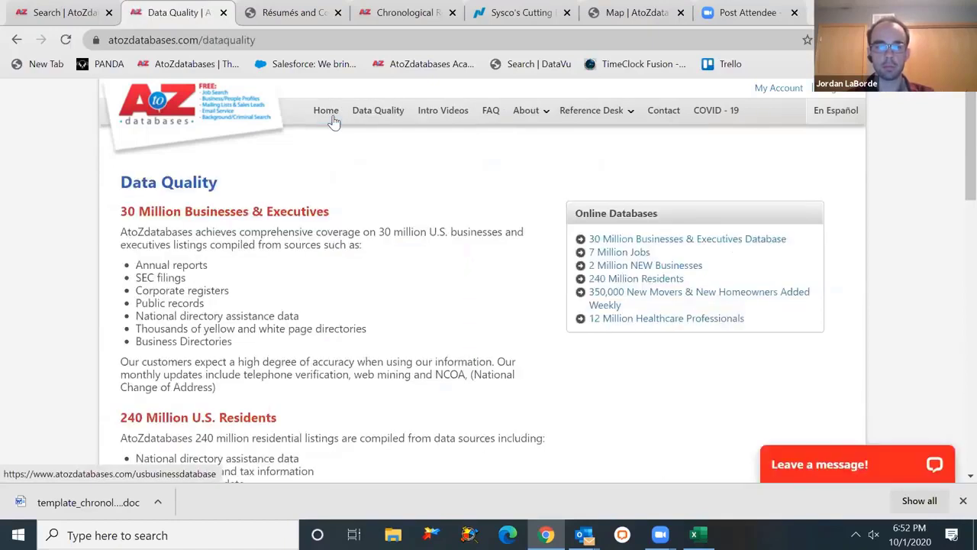
pyautogui.click(637, 244)
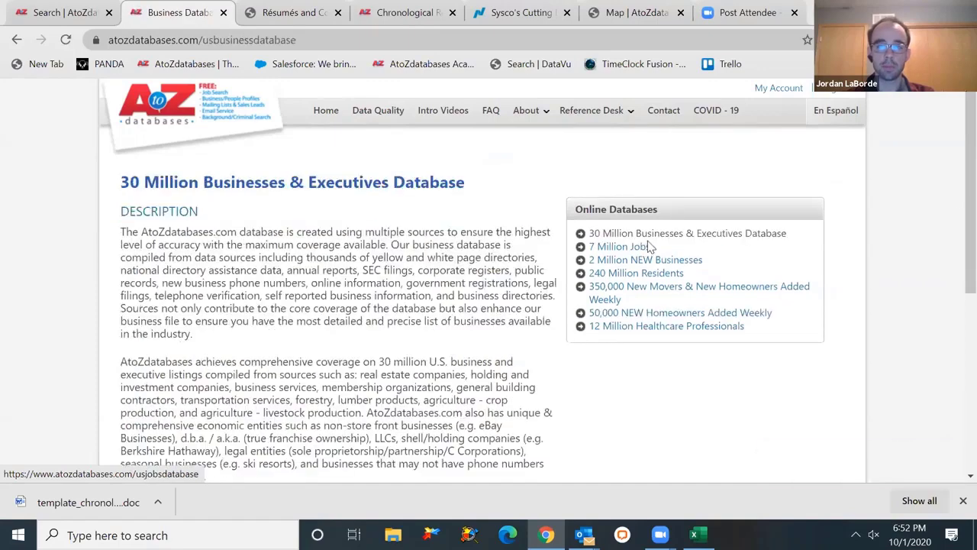
pyautogui.scroll(-1, 954, 253)
pyautogui.scroll(-3, 954, 254)
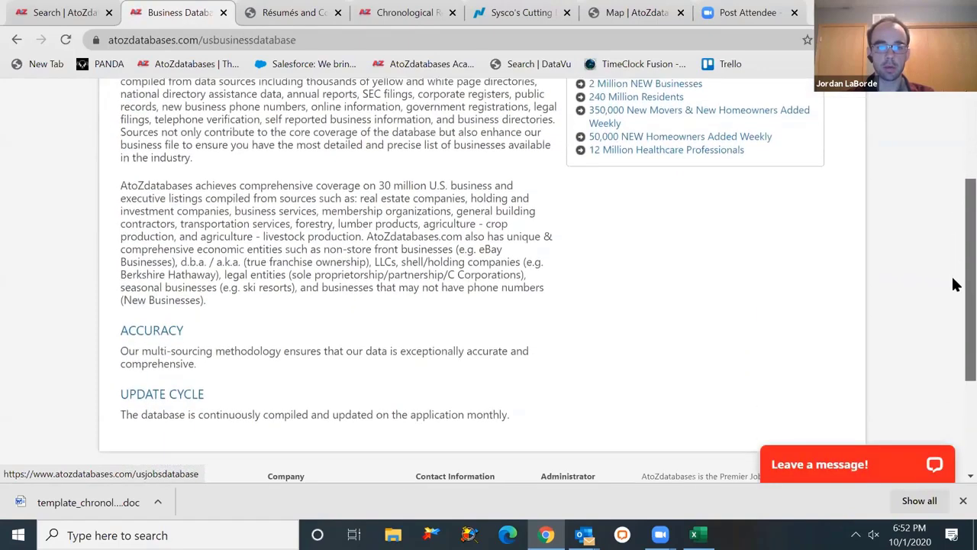
pyautogui.scroll(3, 954, 297)
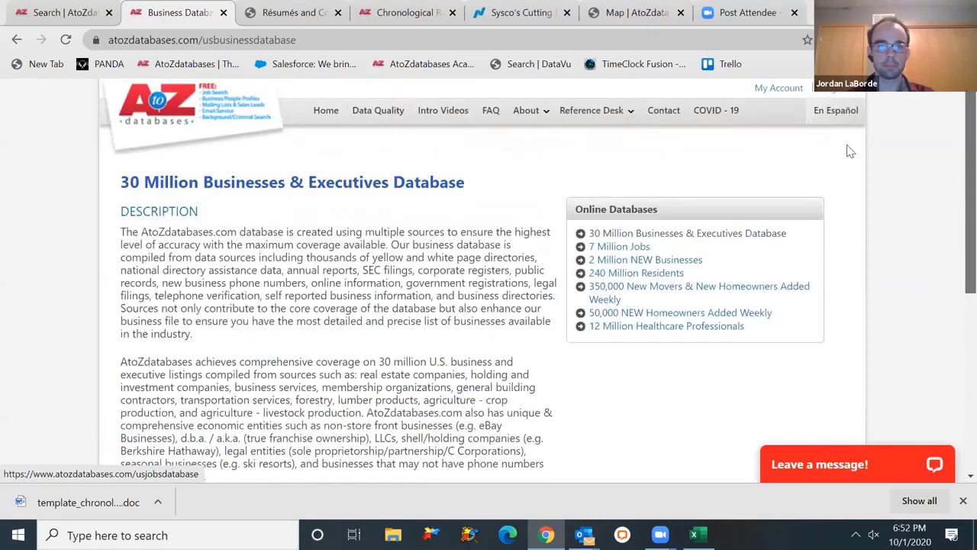
pyautogui.click(147, 109)
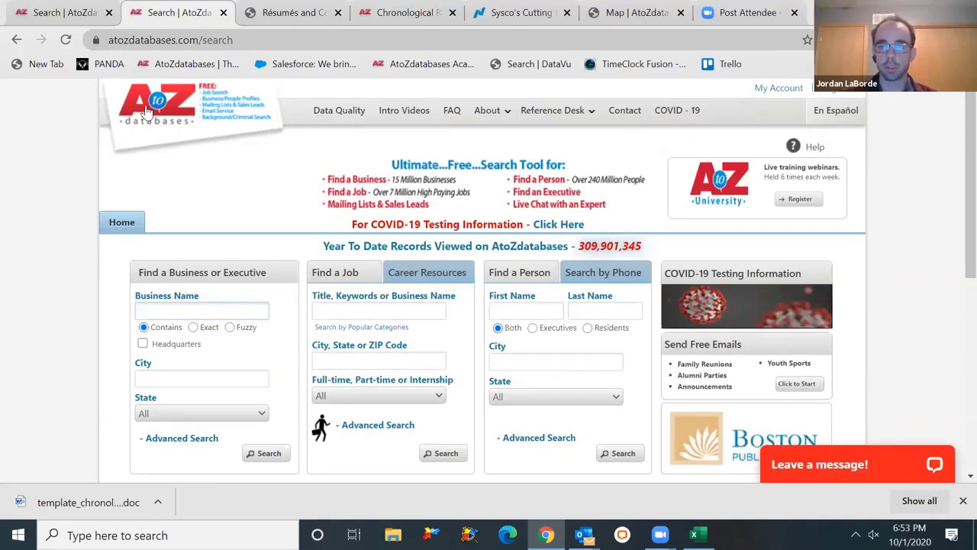
# - Review the AtoZU Training Center's free webinar schedule, then return to the search home page
pyautogui.click(796, 203)
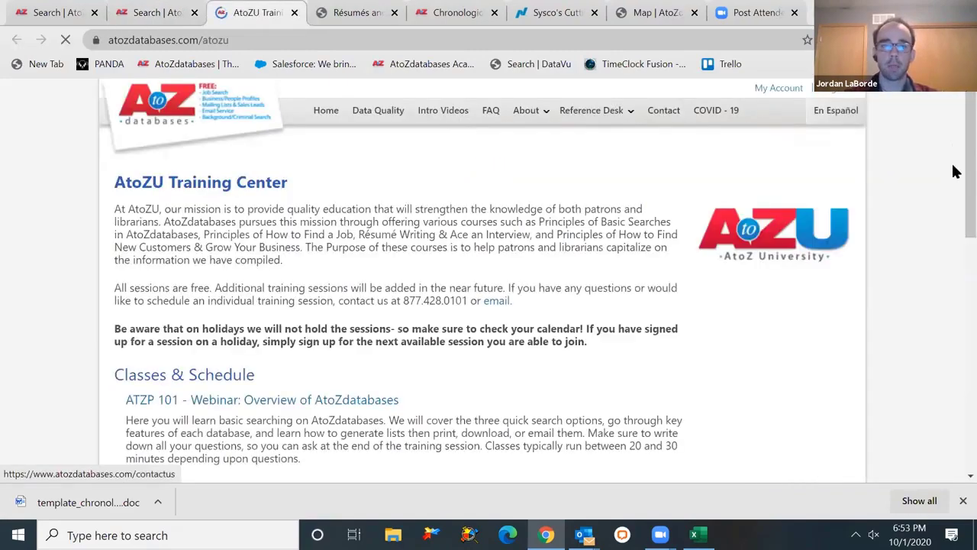
pyautogui.moveTo(953, 168); pyautogui.dragTo(953, 252)
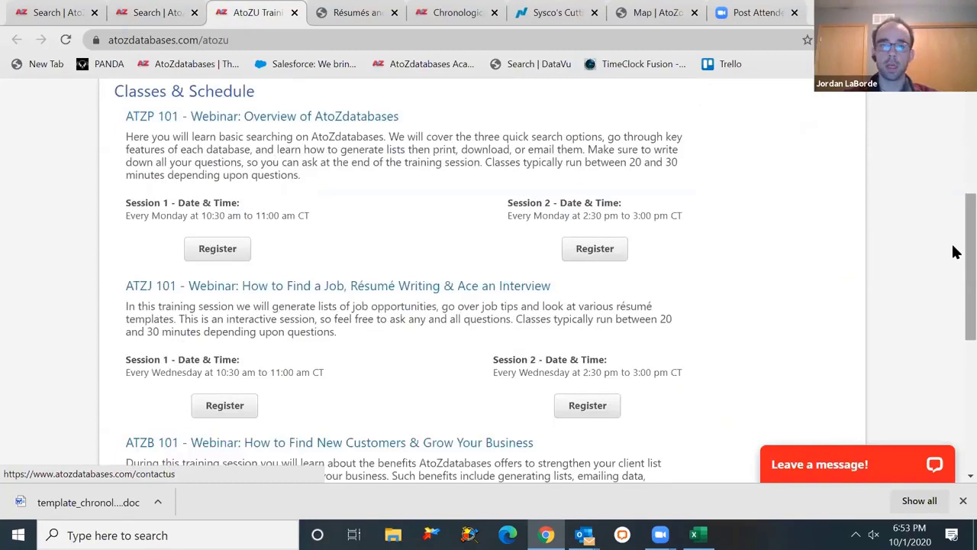
pyautogui.moveTo(953, 252); pyautogui.dragTo(953, 331)
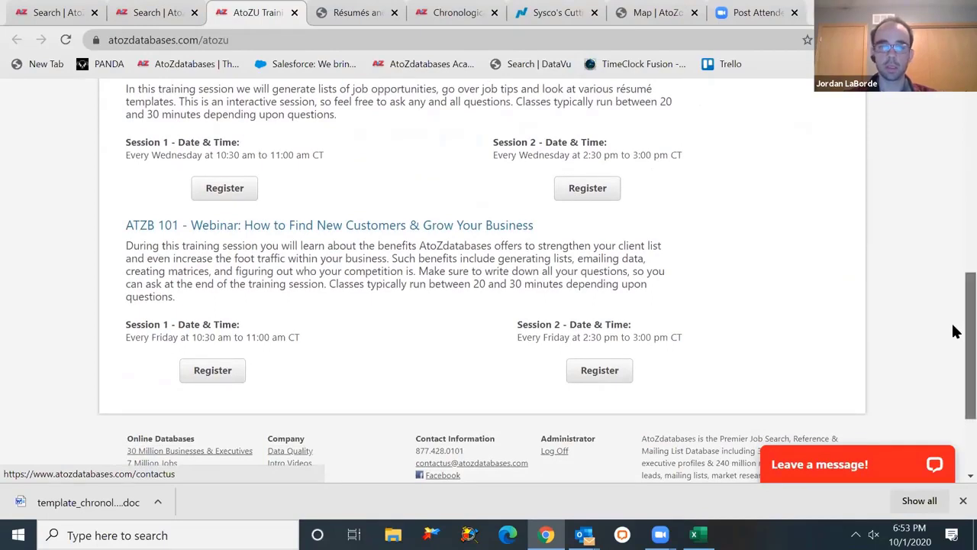
pyautogui.moveTo(953, 330); pyautogui.dragTo(953, 125)
pyautogui.click(196, 122)
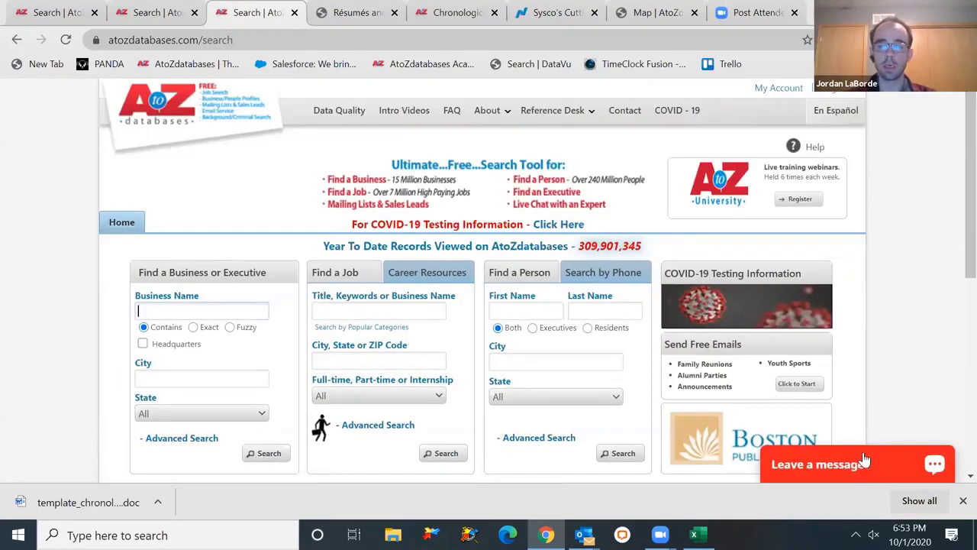
pyautogui.click(864, 461)
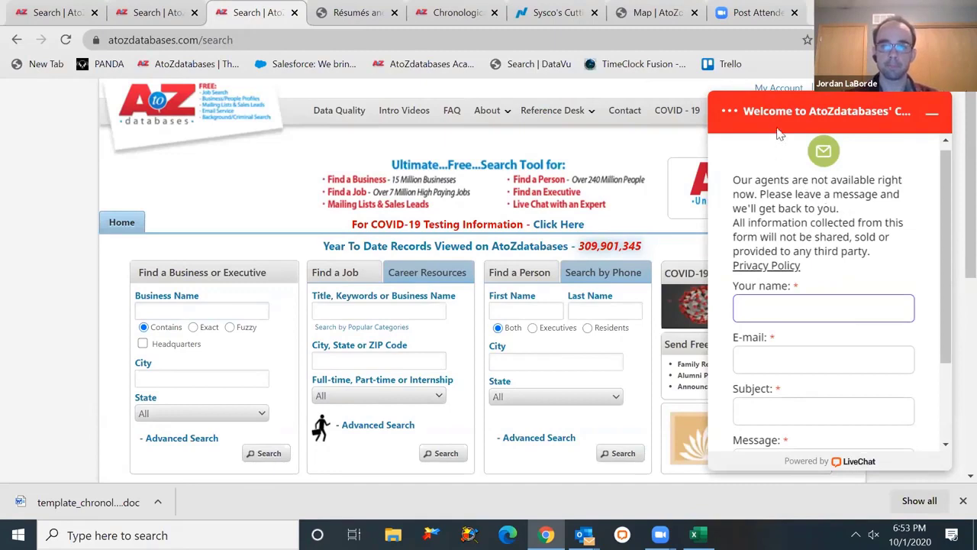
pyautogui.click(729, 111)
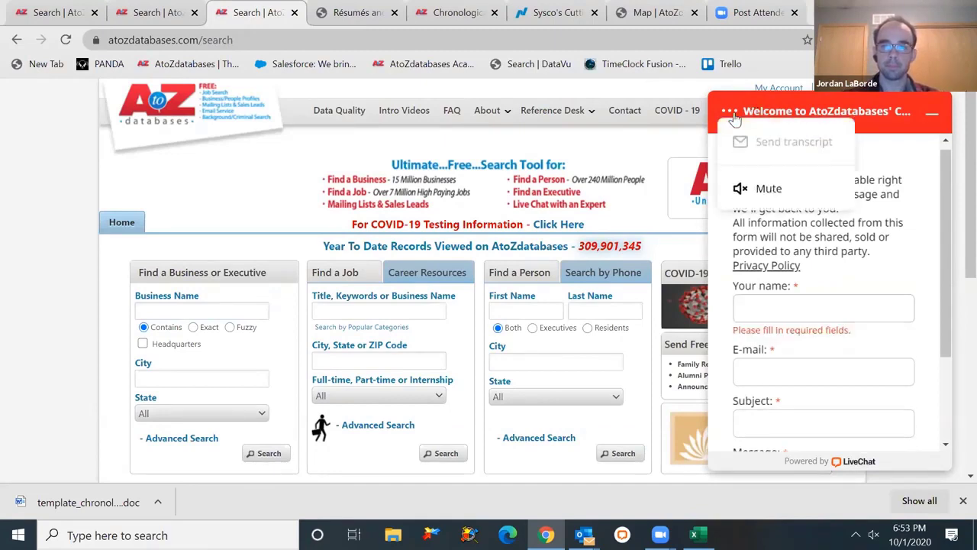
pyautogui.click(935, 93)
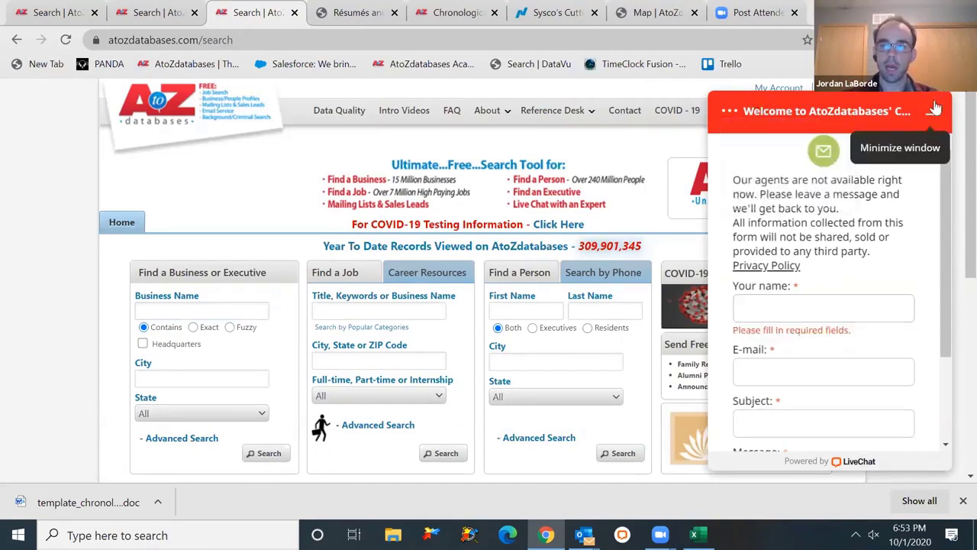
pyautogui.click(932, 112)
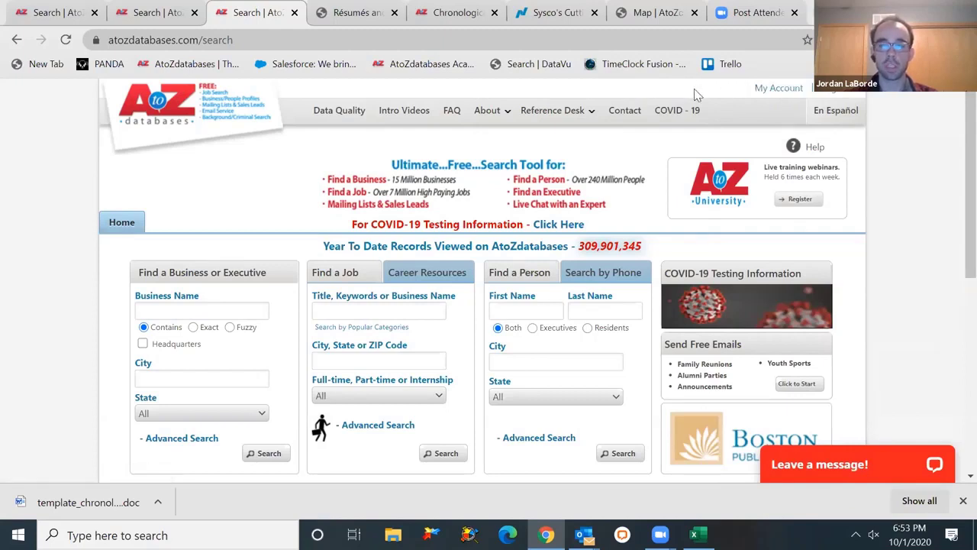
pyautogui.click(777, 88)
pyautogui.scroll(-3, 941, 207)
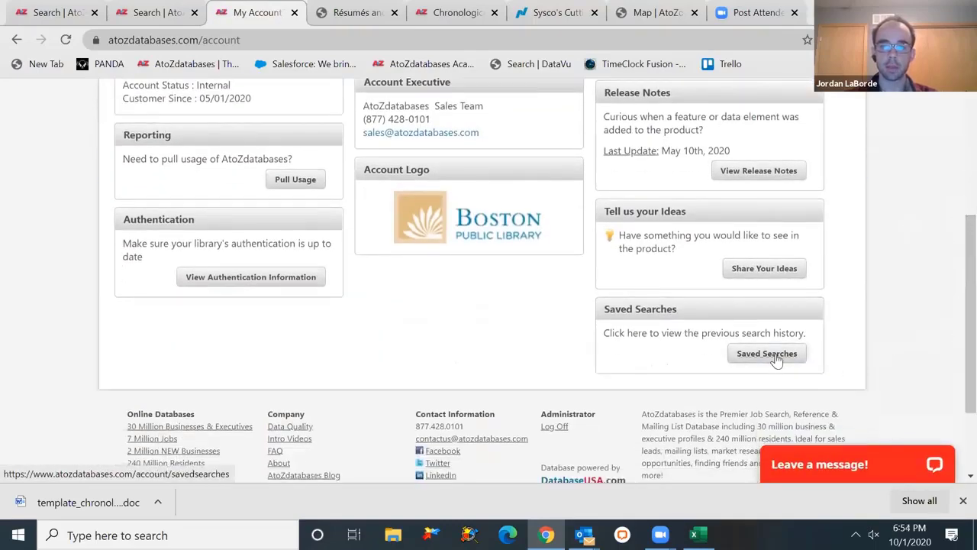
pyautogui.click(768, 365)
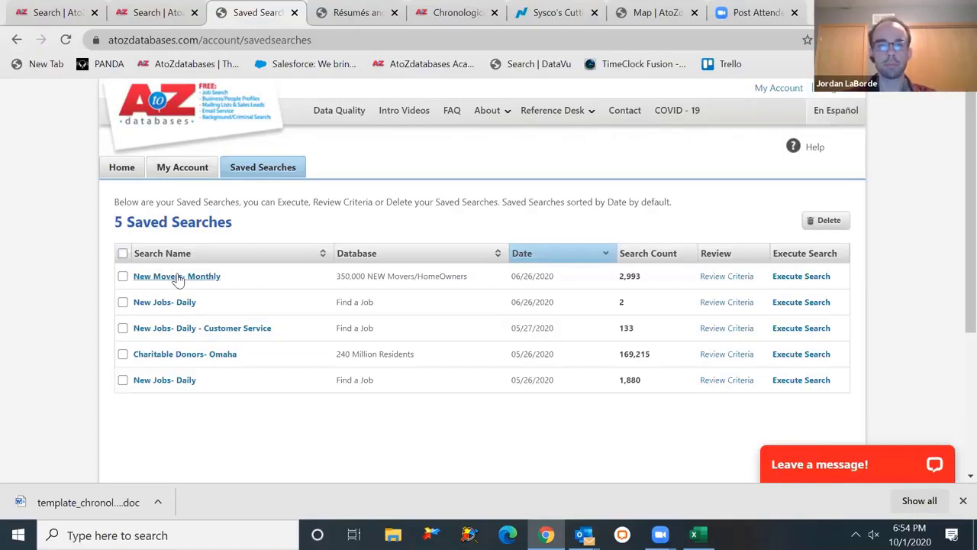
pyautogui.click(156, 106)
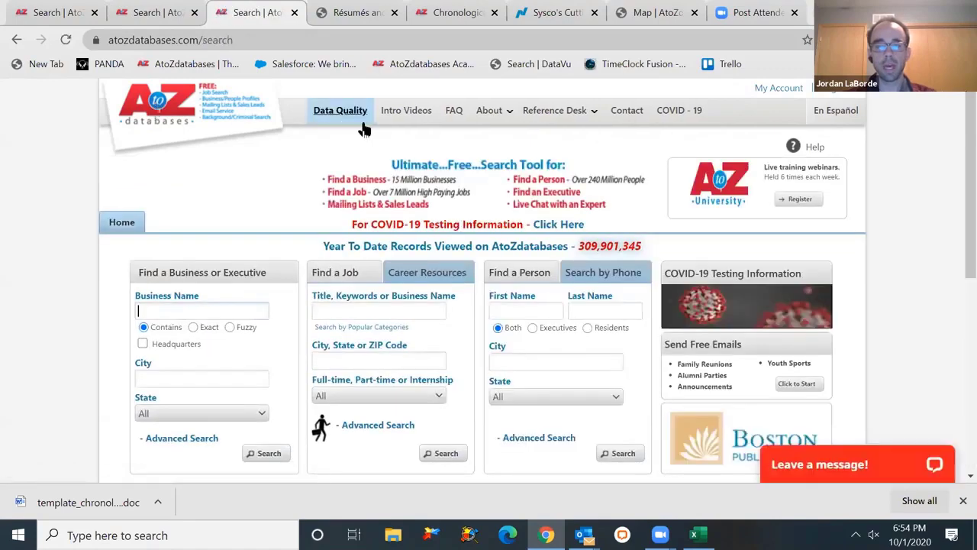
pyautogui.click(411, 119)
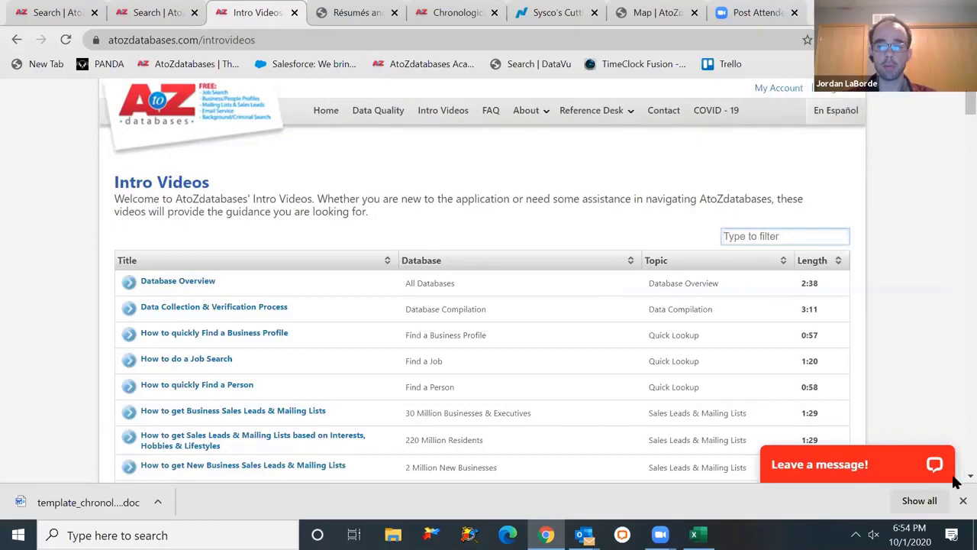
pyautogui.scroll(-4, 954, 483)
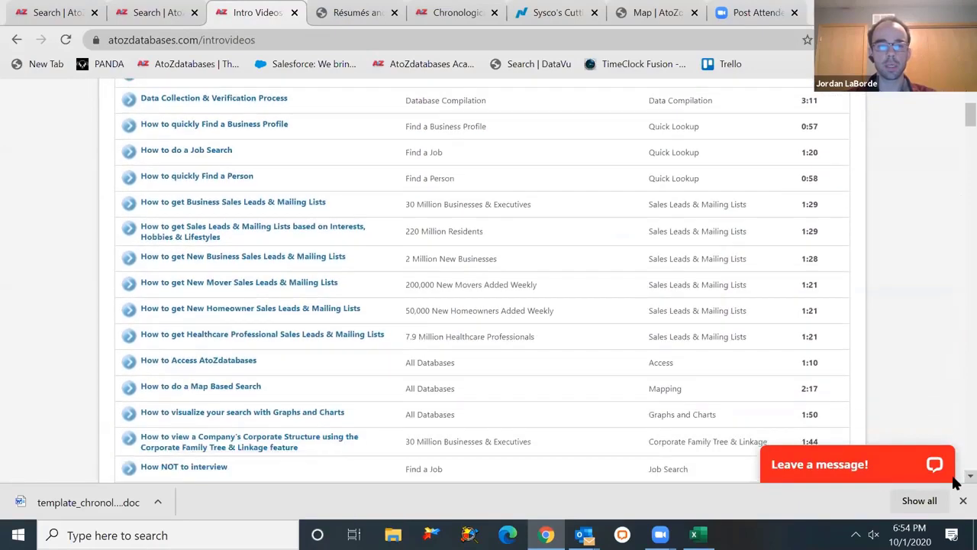
pyautogui.scroll(-2, 954, 482)
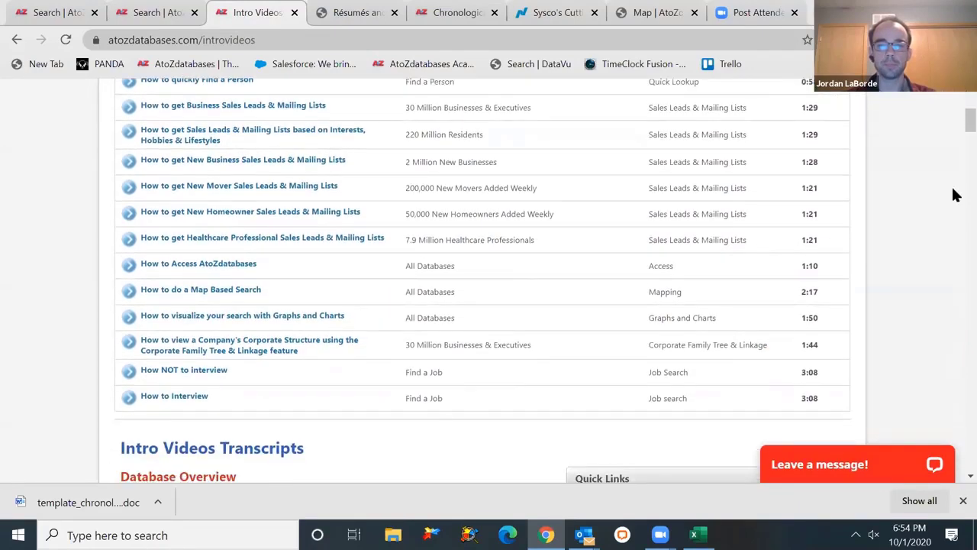
pyautogui.scroll(5, 954, 126)
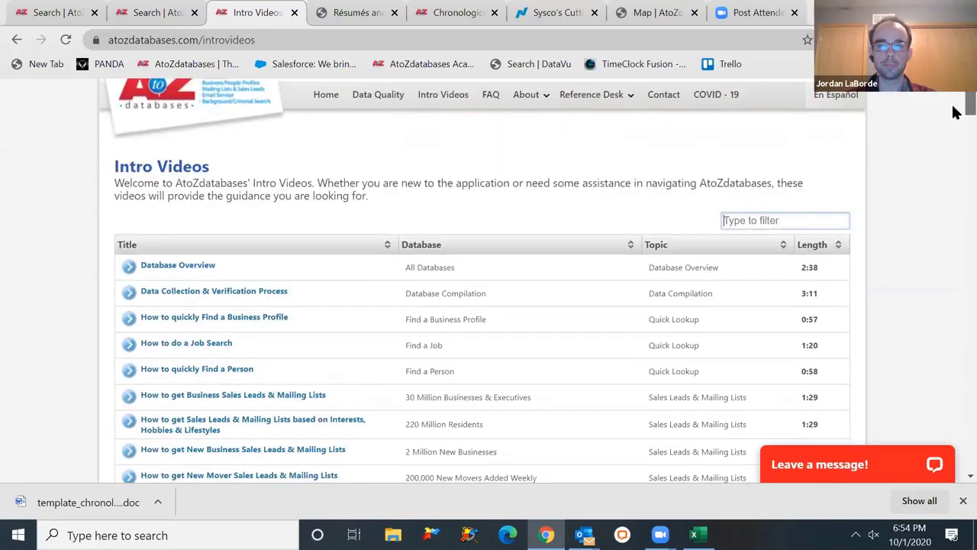
pyautogui.click(160, 113)
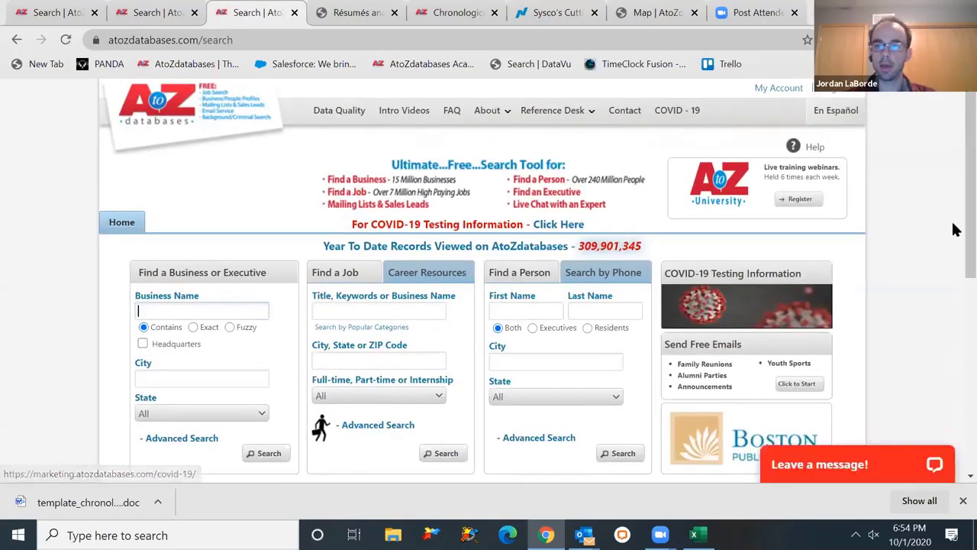
pyautogui.scroll(-2, 952, 247)
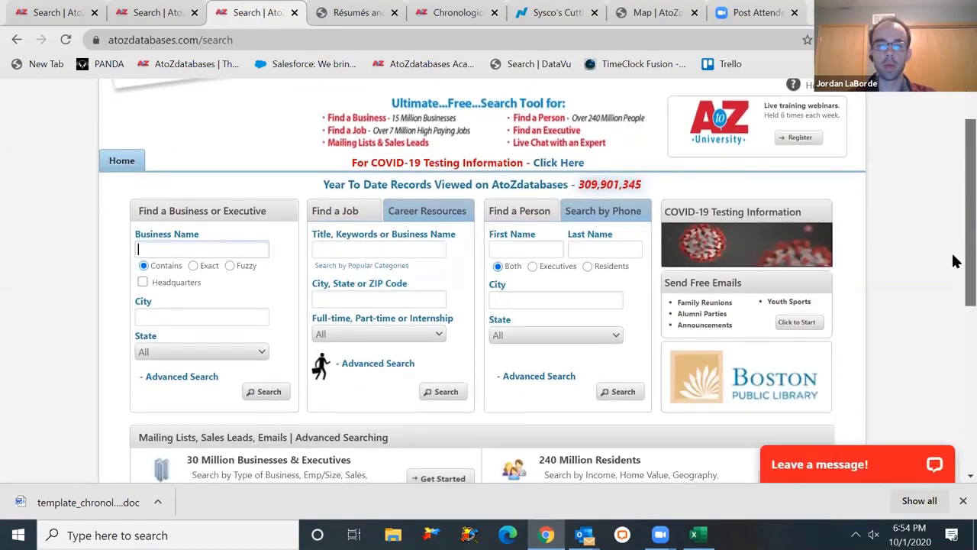
pyautogui.scroll(-3, 952, 273)
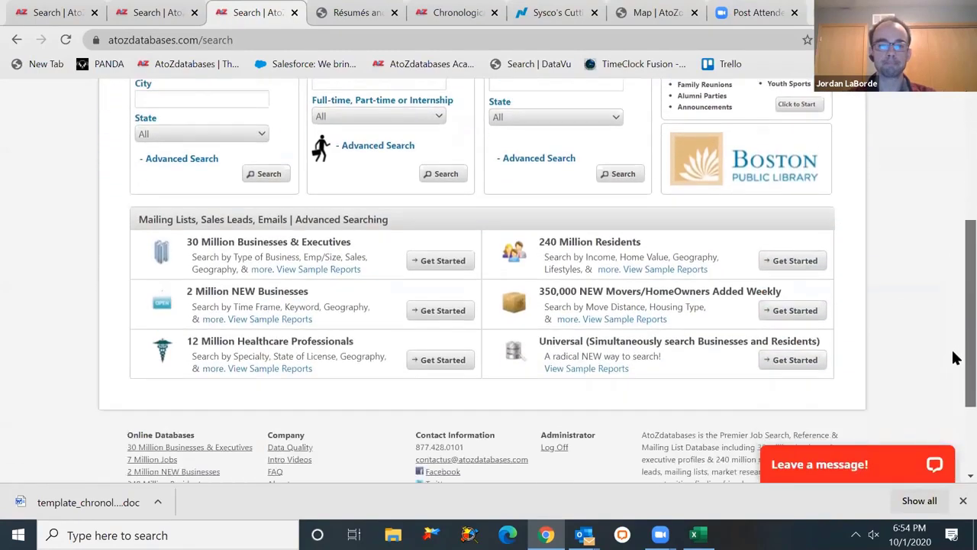
pyautogui.scroll(1, 952, 356)
pyautogui.scroll(3, 953, 327)
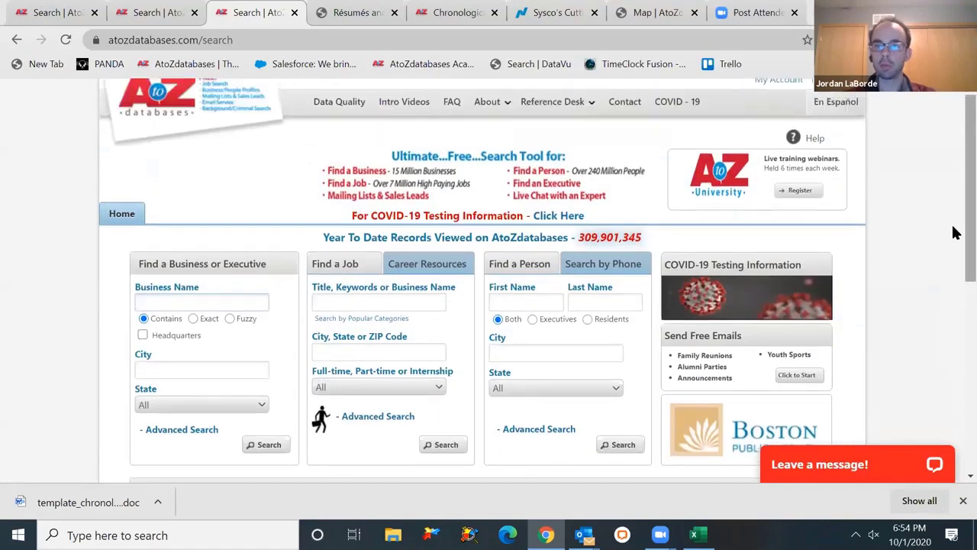